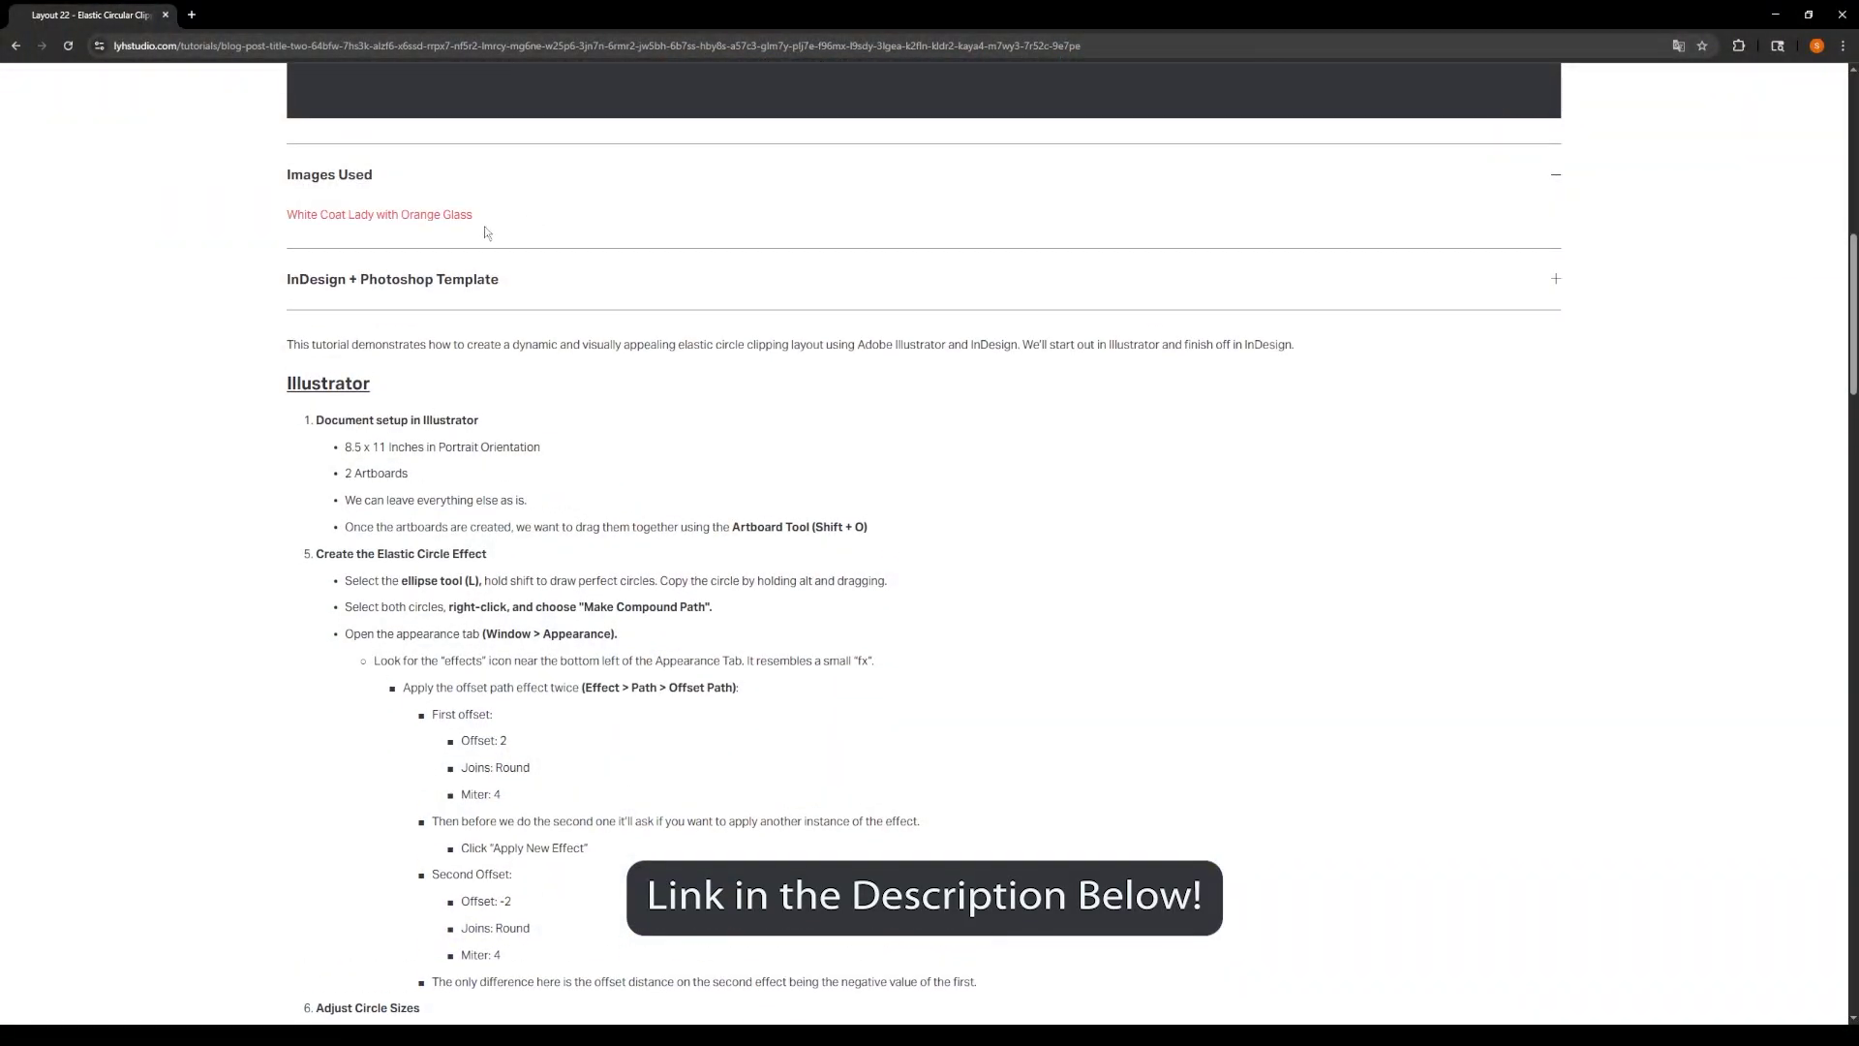
Step: Create a new 8.5 × 11 in document and place the head silhouette image on it
scroll(676, 518, "down", 5)
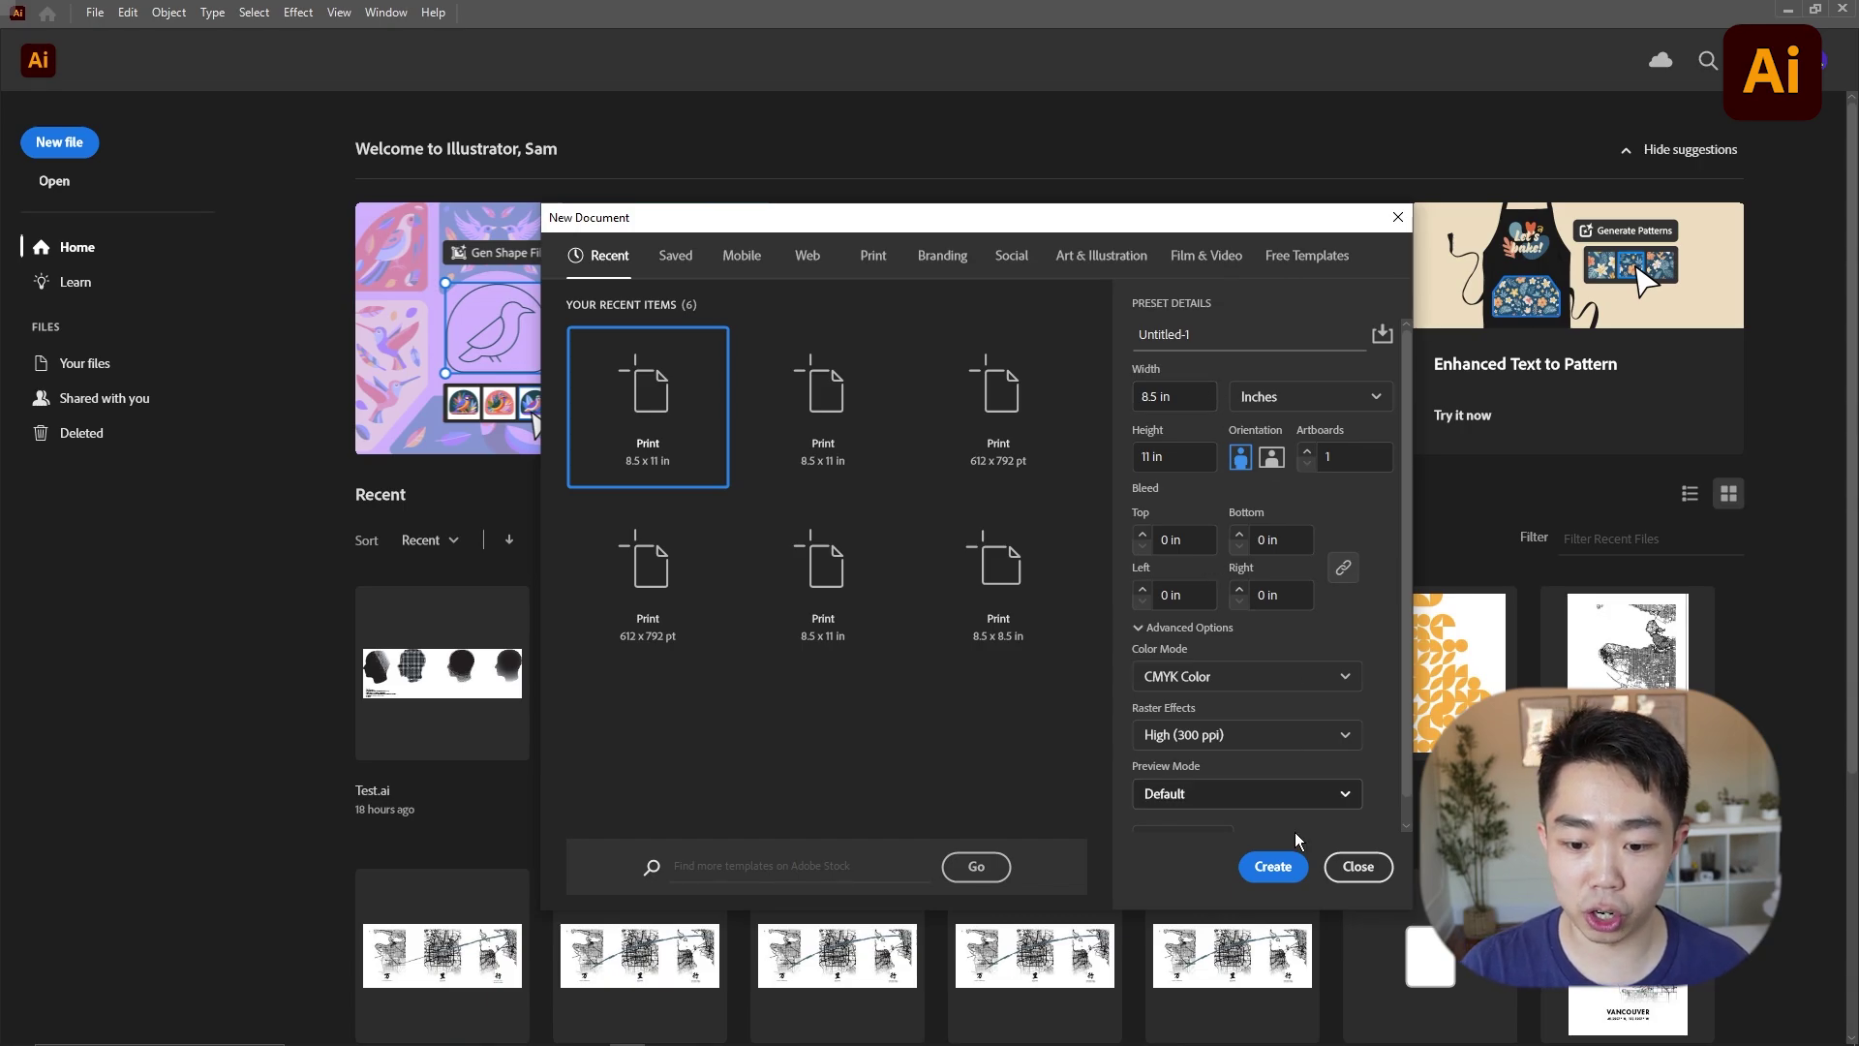
left_click(1284, 875)
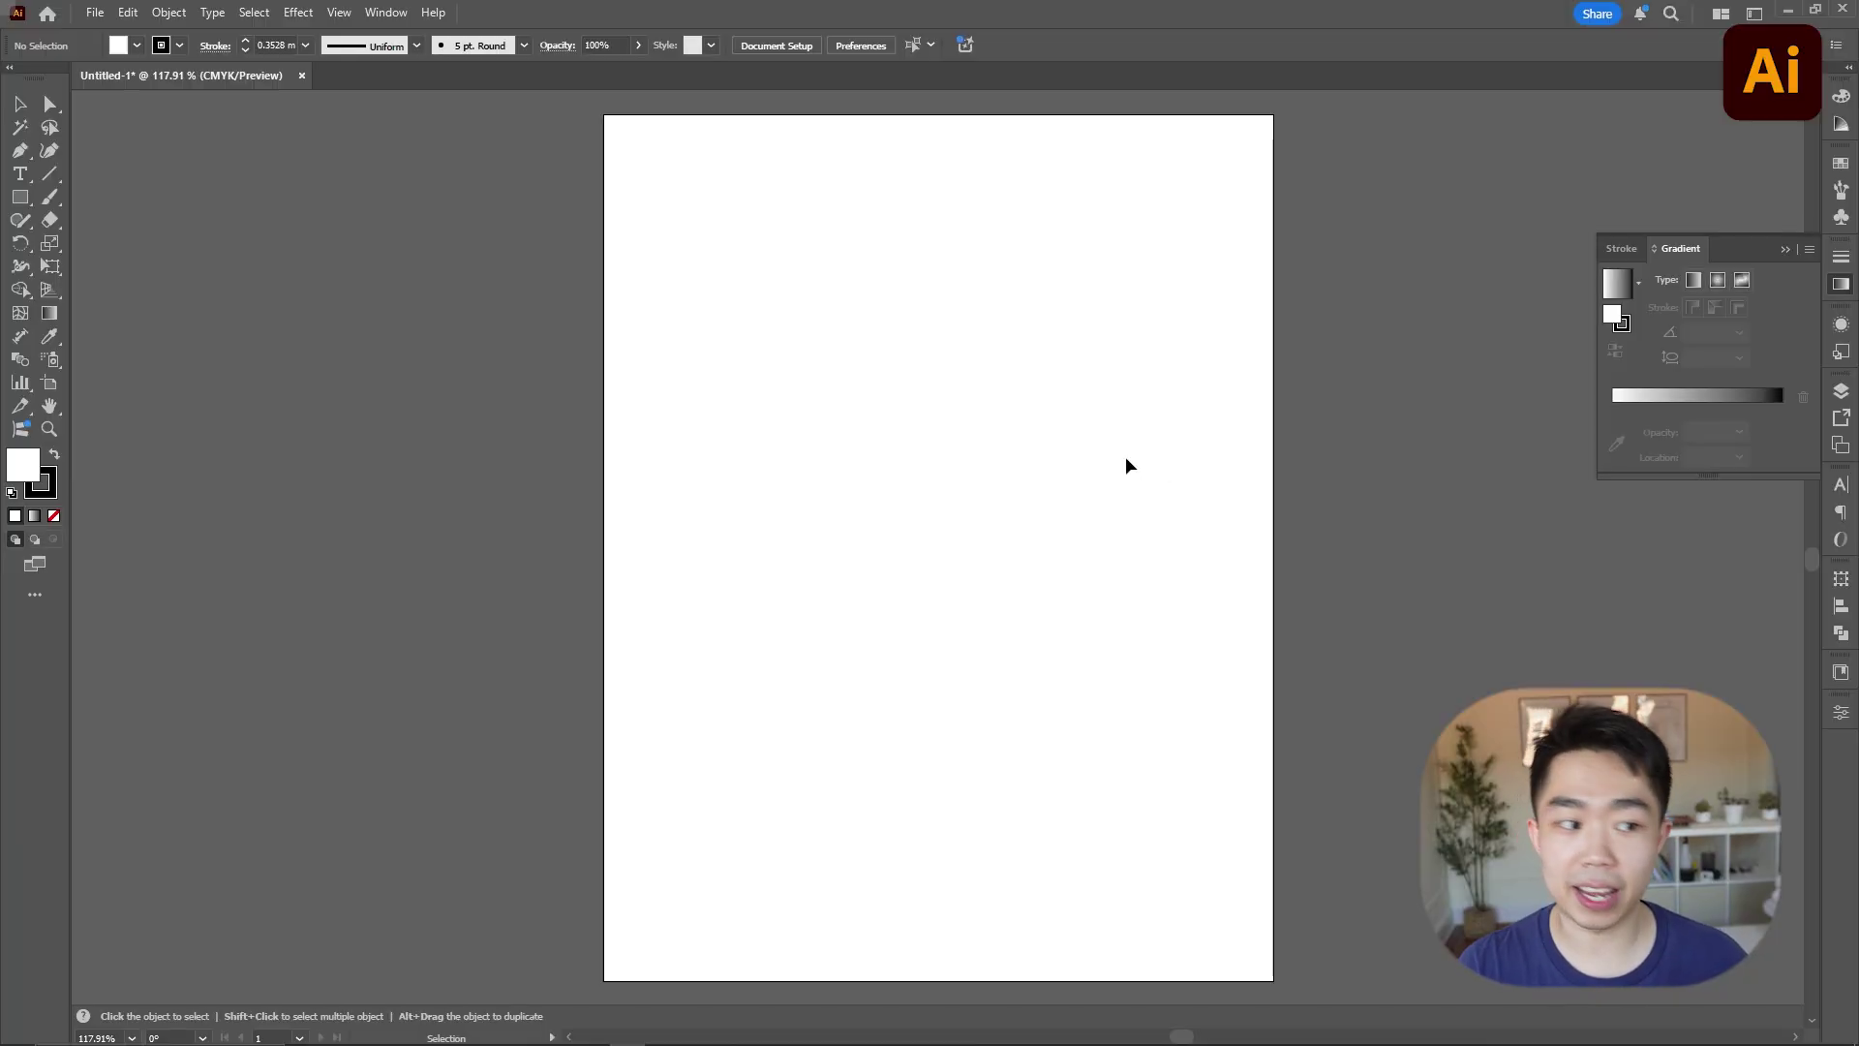
left_click_drag(747, 581, 1066, 527)
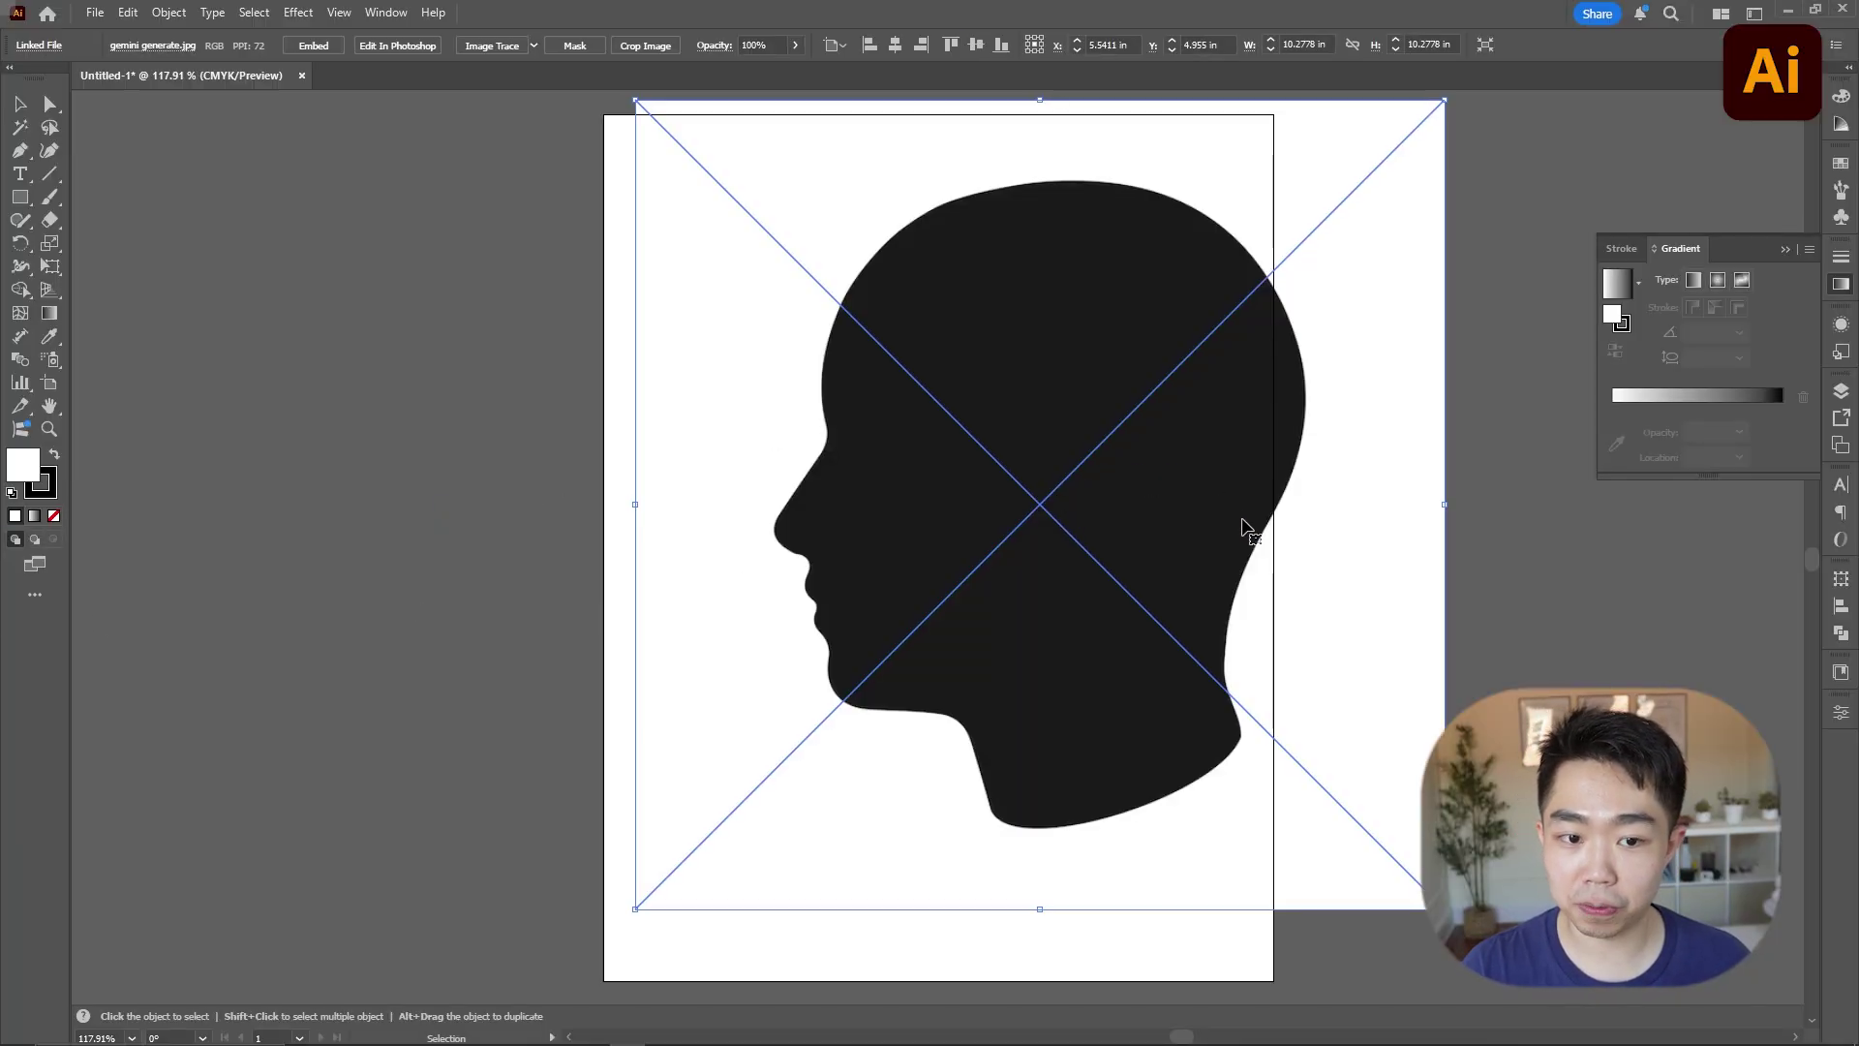
Step: Center the head image on the artboard, then image-trace and expand it into vector paths
left_click_drag(1247, 526, 1146, 571)
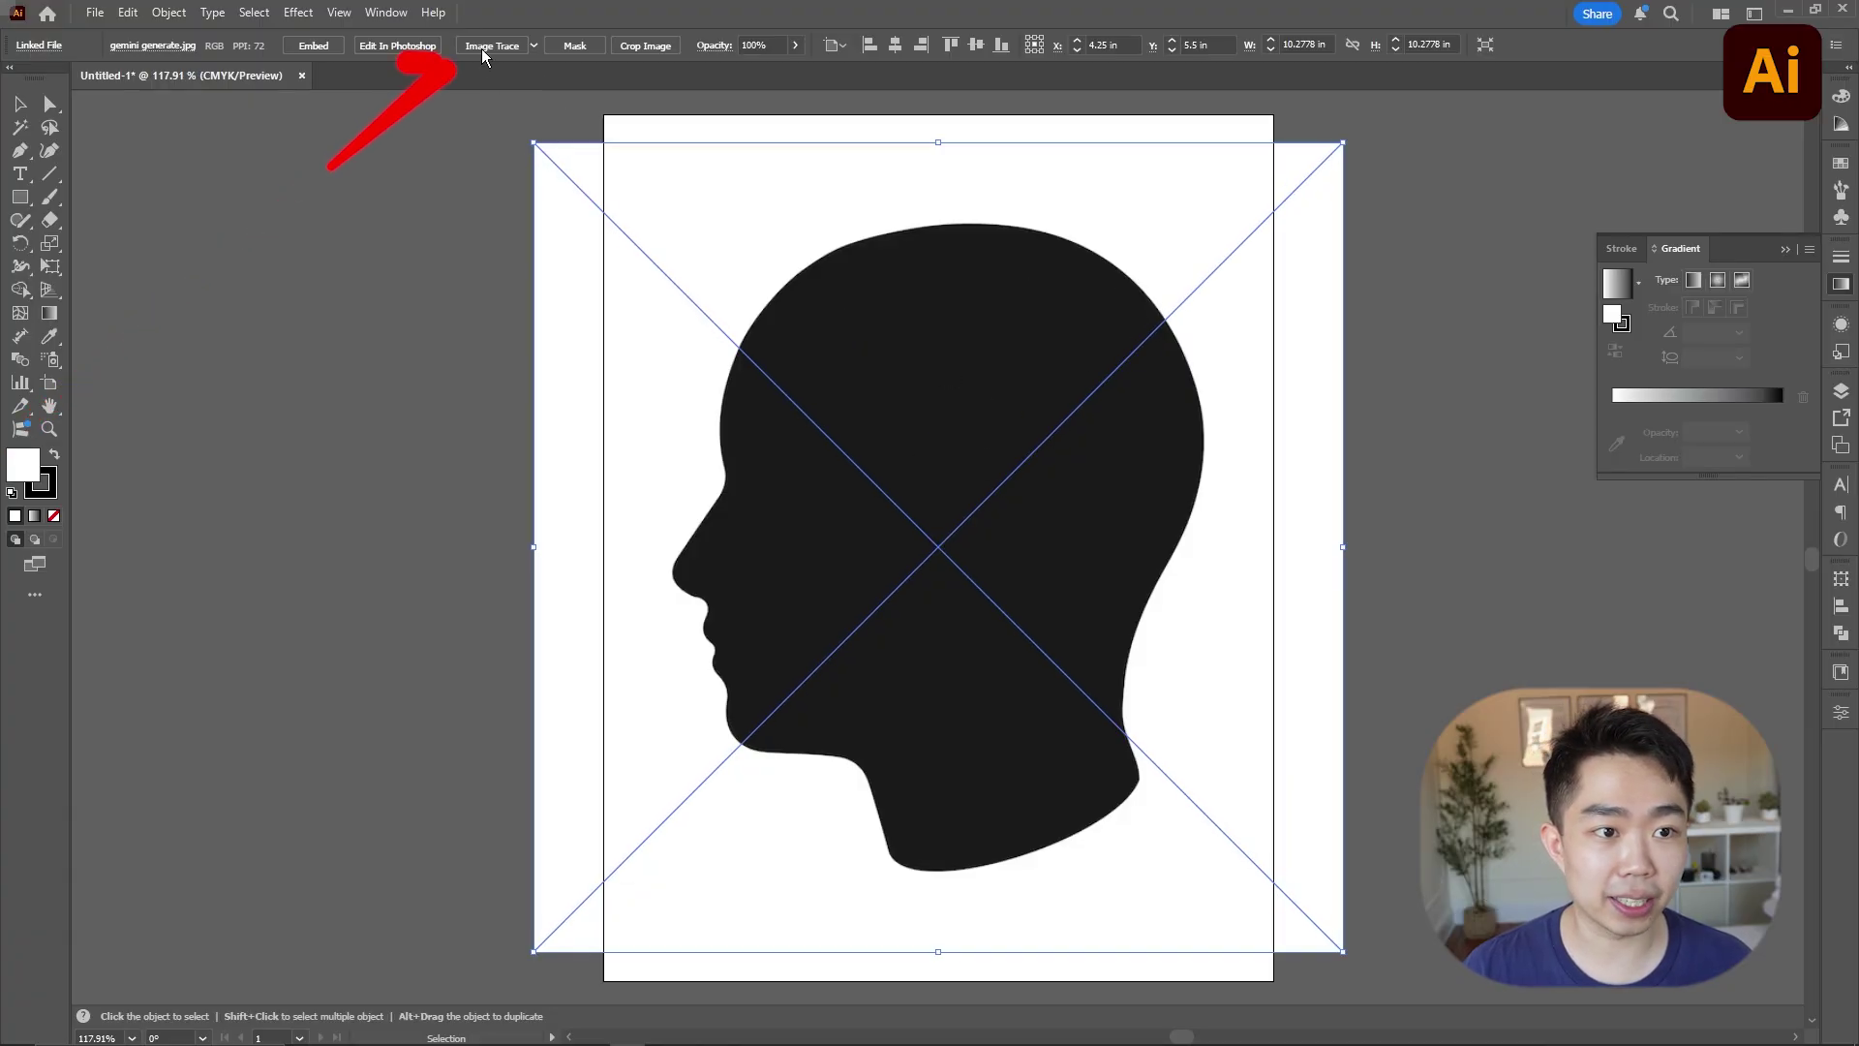
left_click(494, 49)
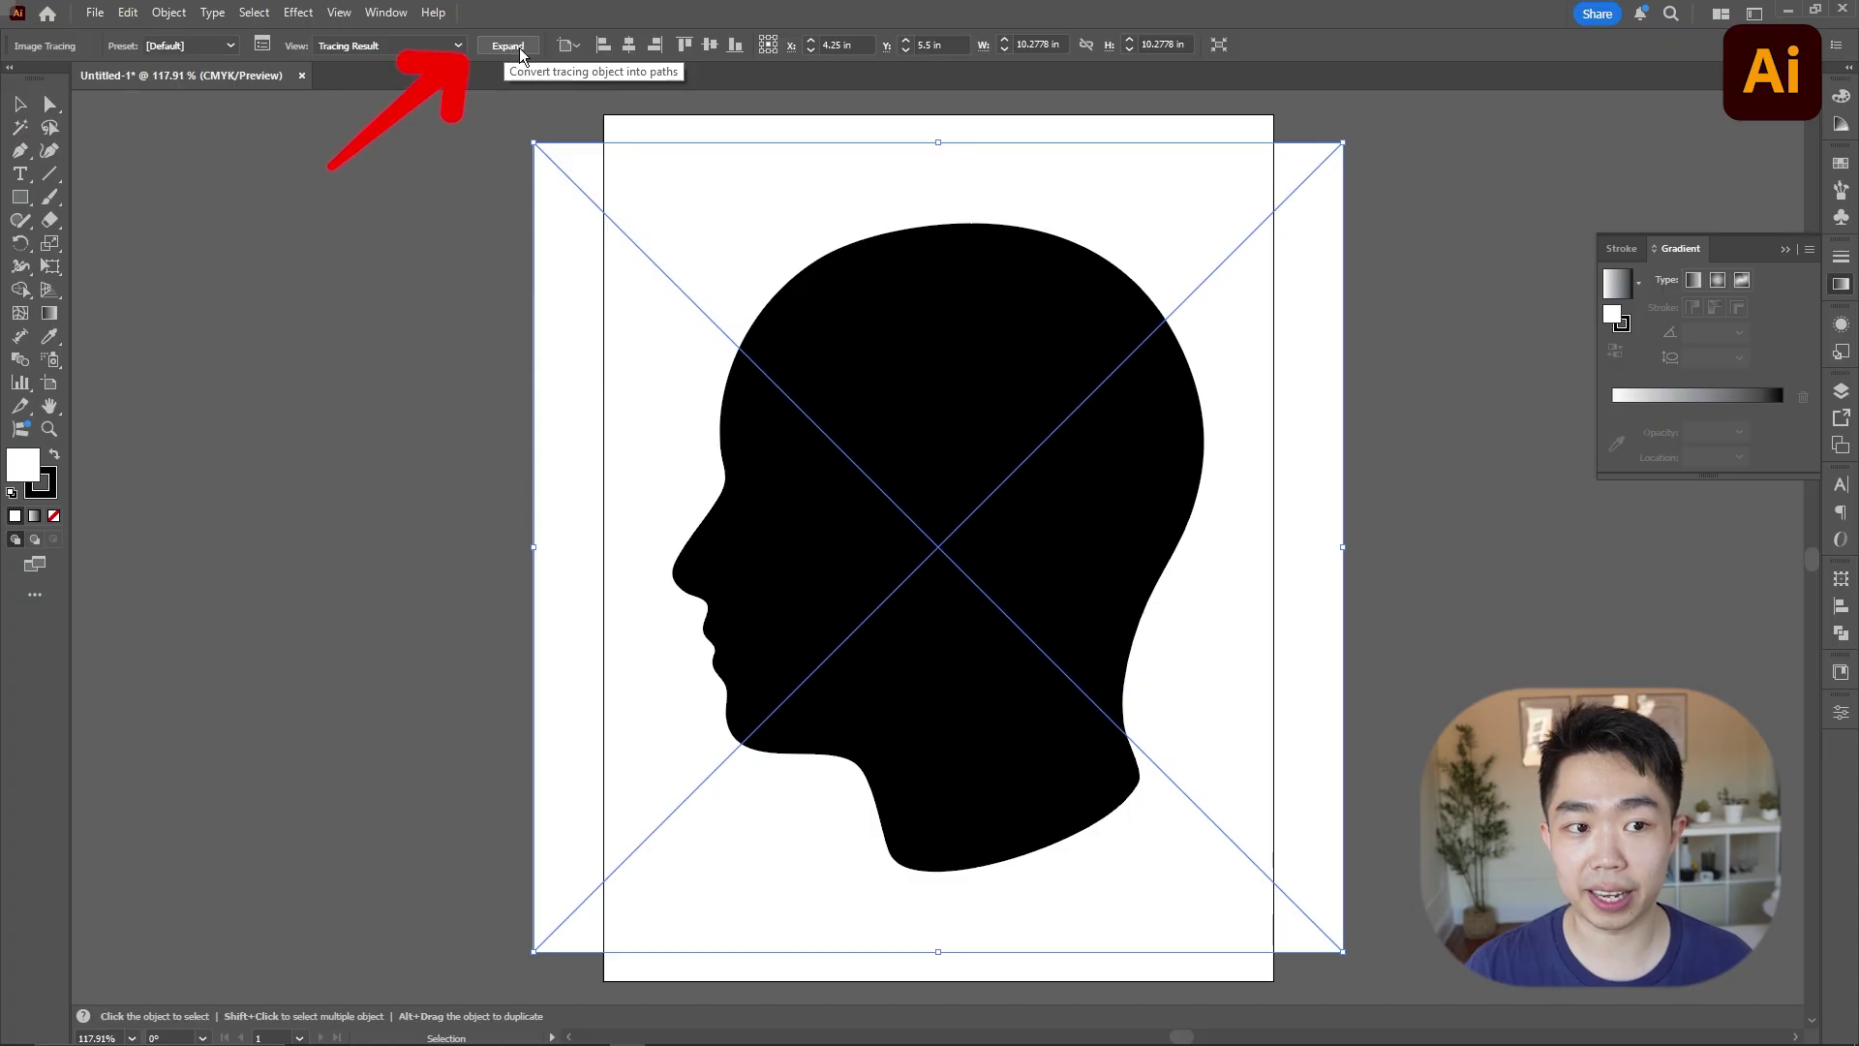
left_click(508, 46)
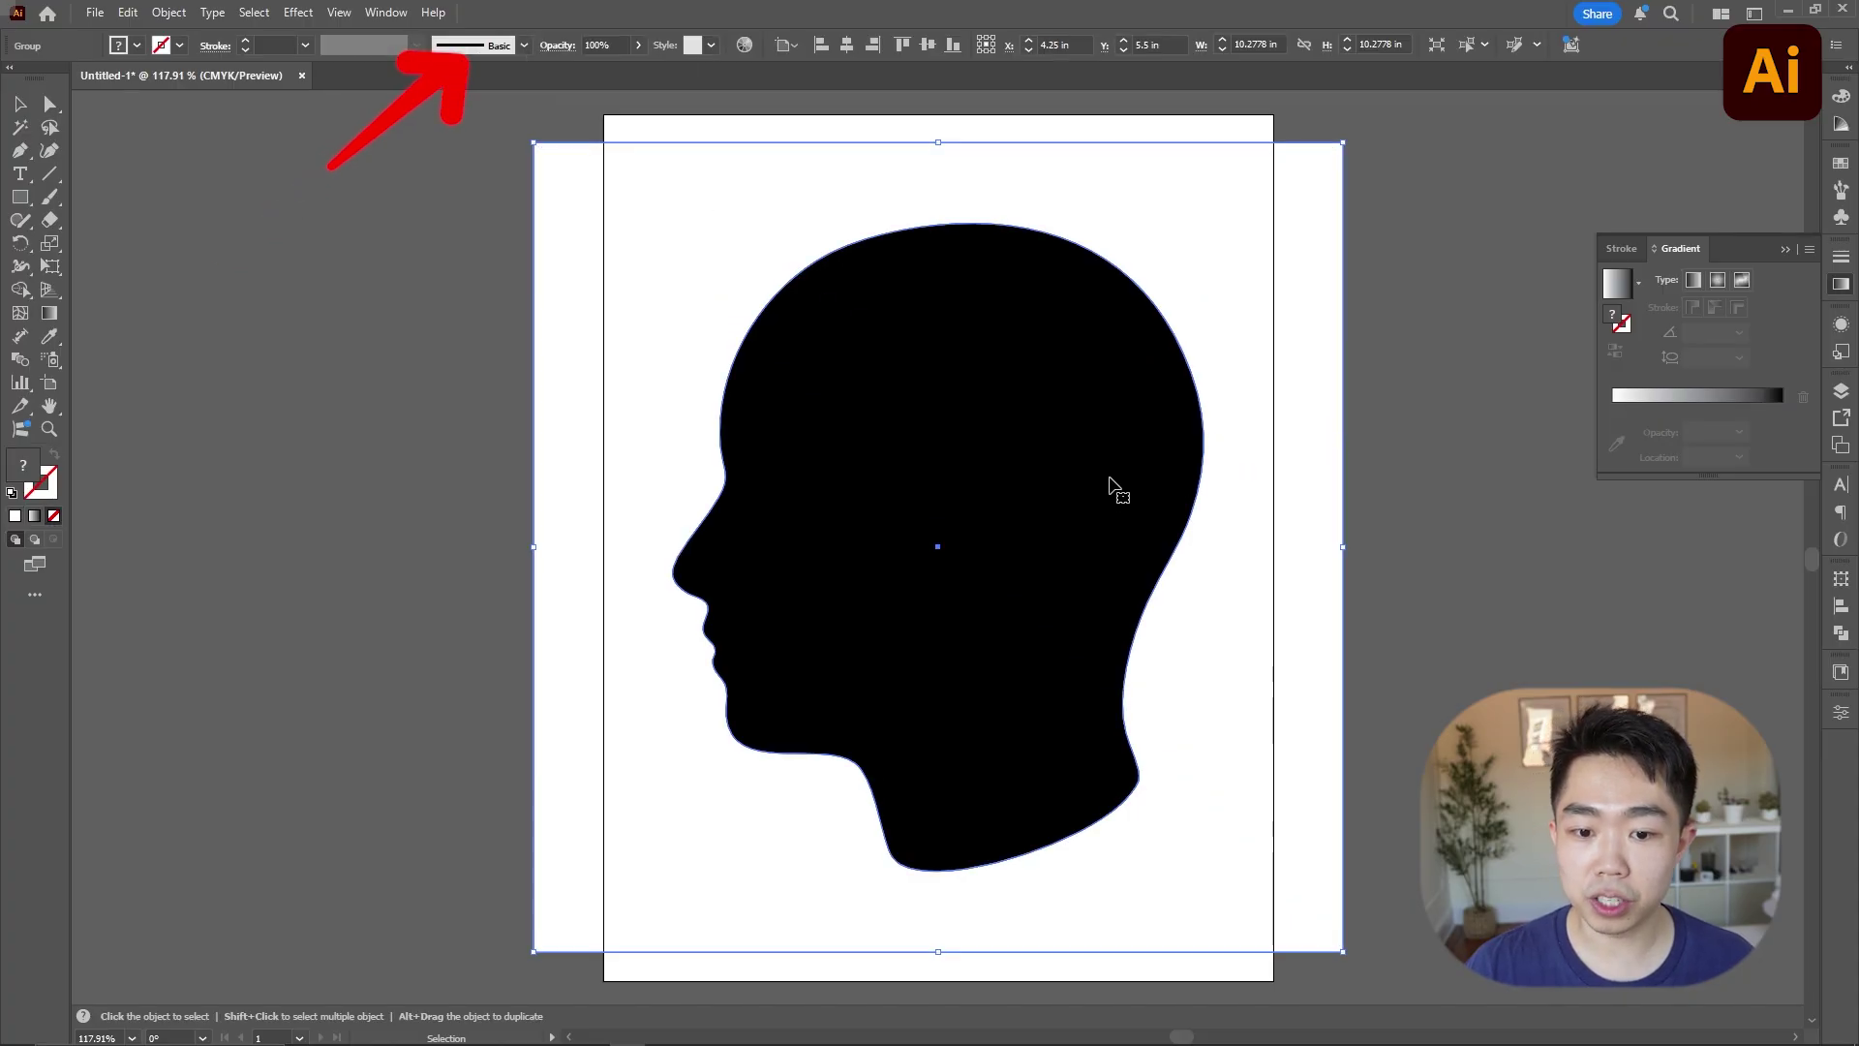
Step: Ungroup the traced head, delete its white background shape, and select the black head path
right_click(1113, 487)
left_click(1259, 721)
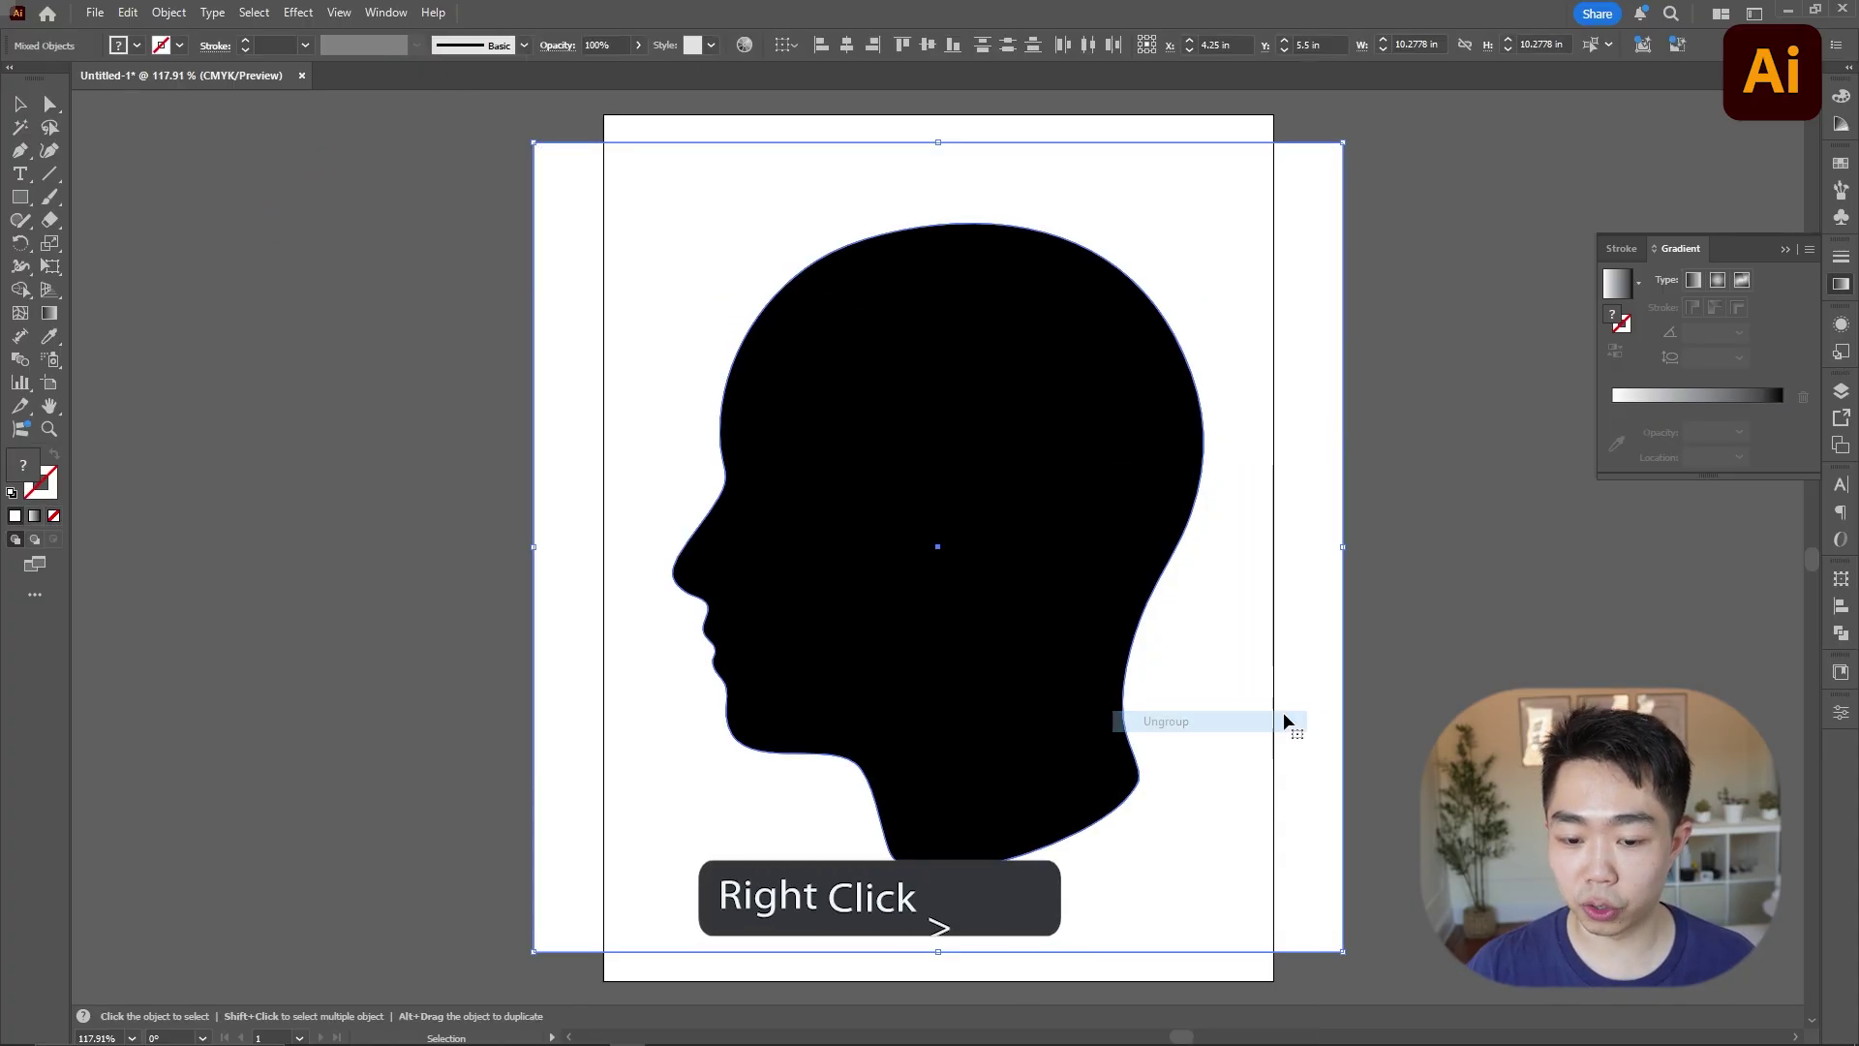
left_click(1431, 623)
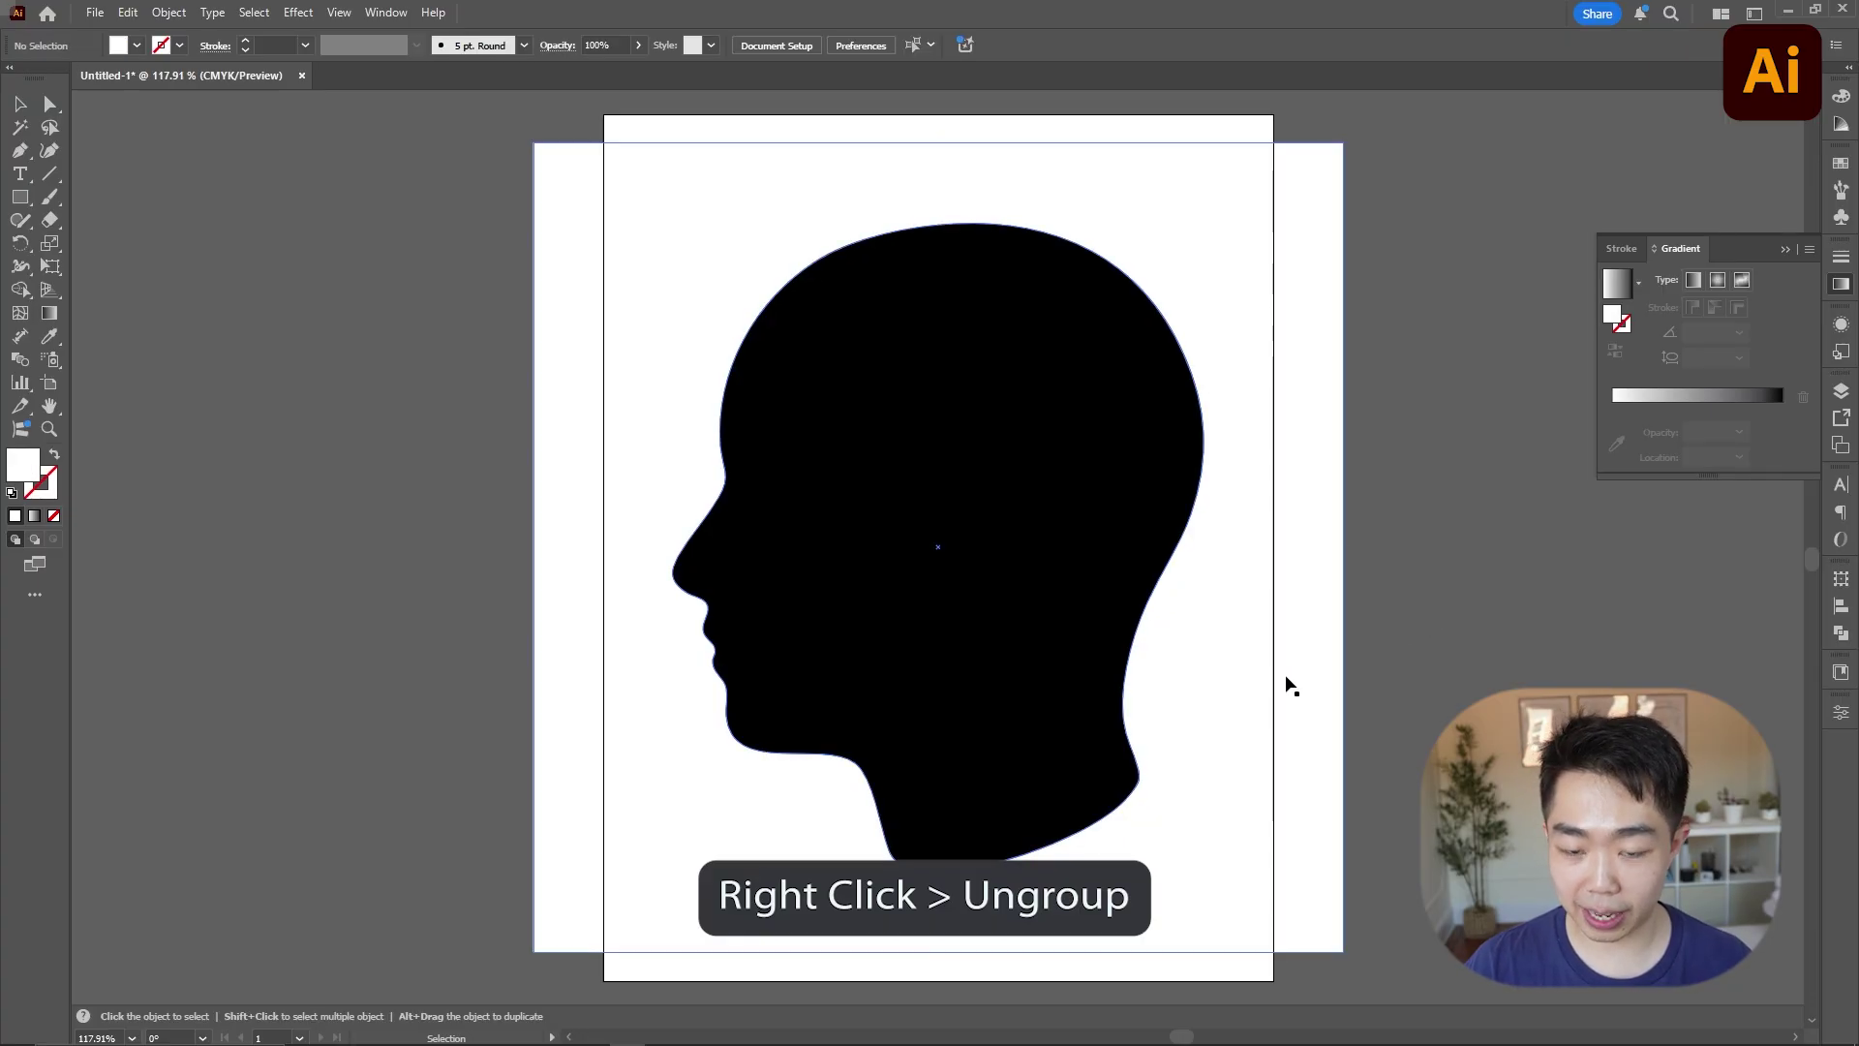
left_click(1290, 686)
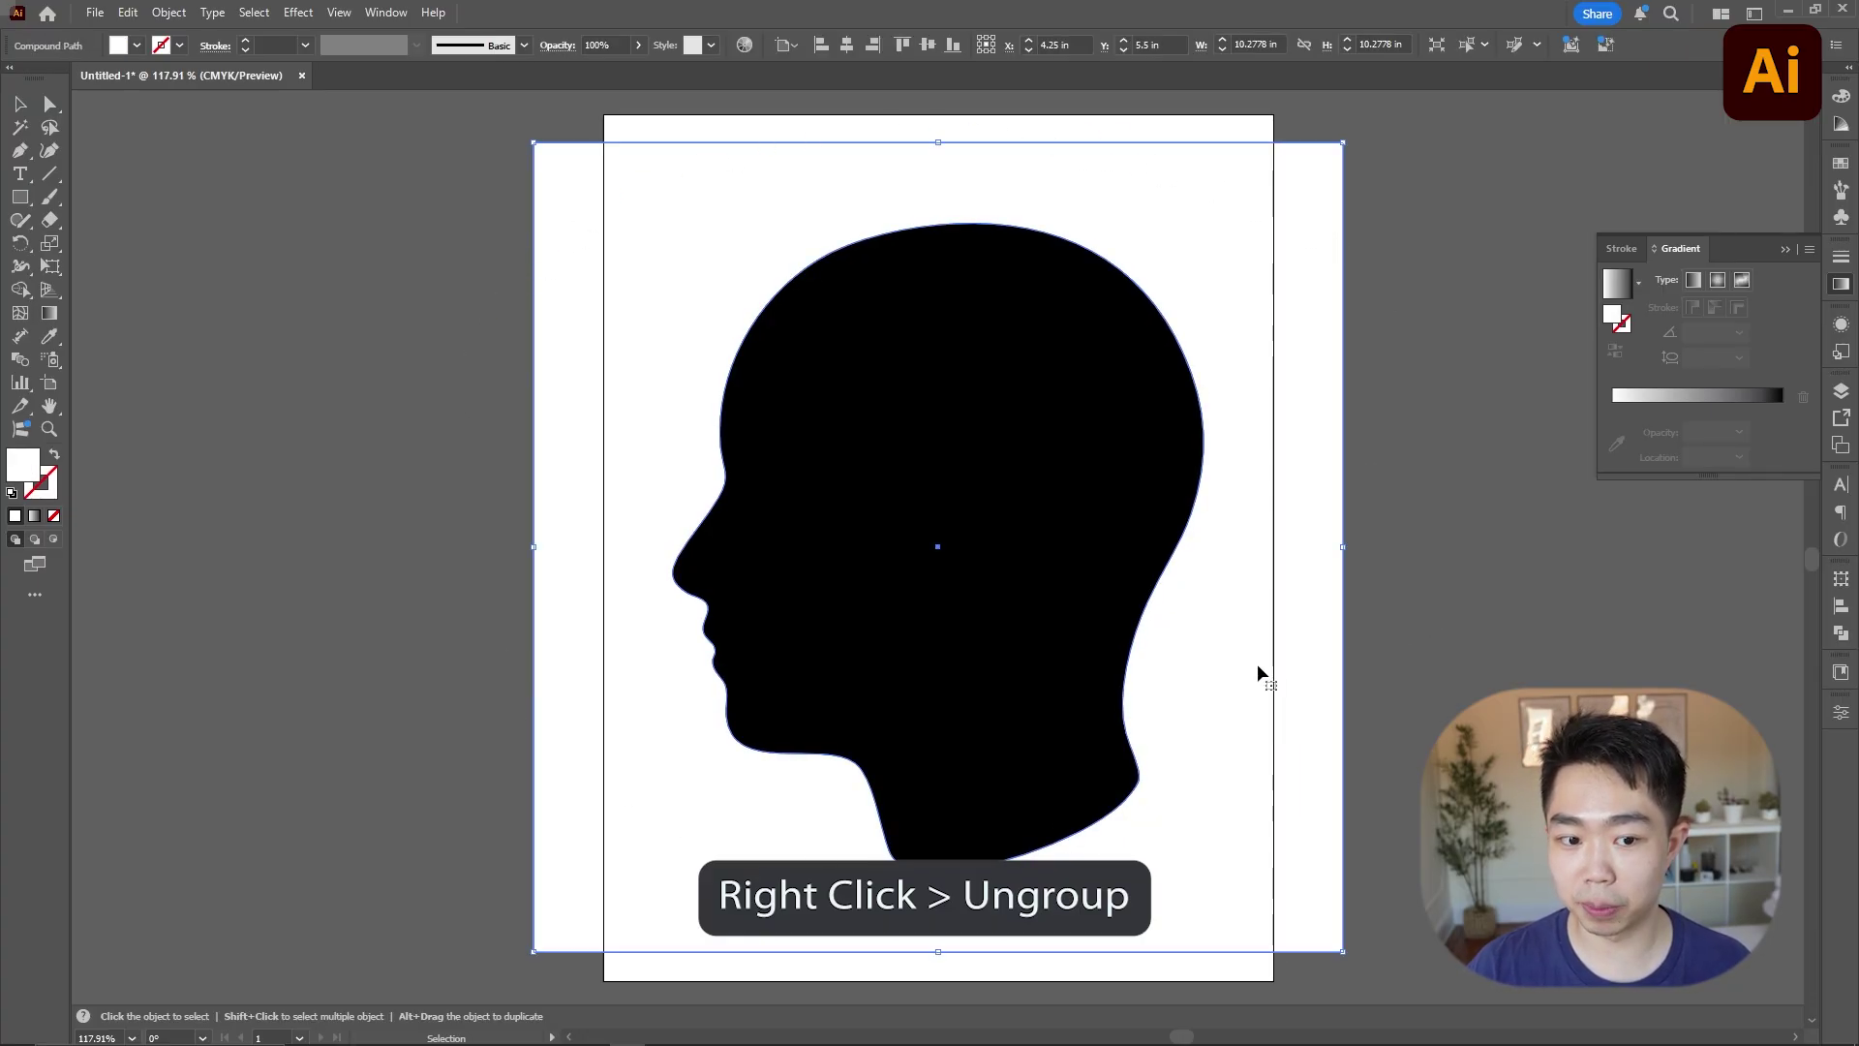
key("Delete")
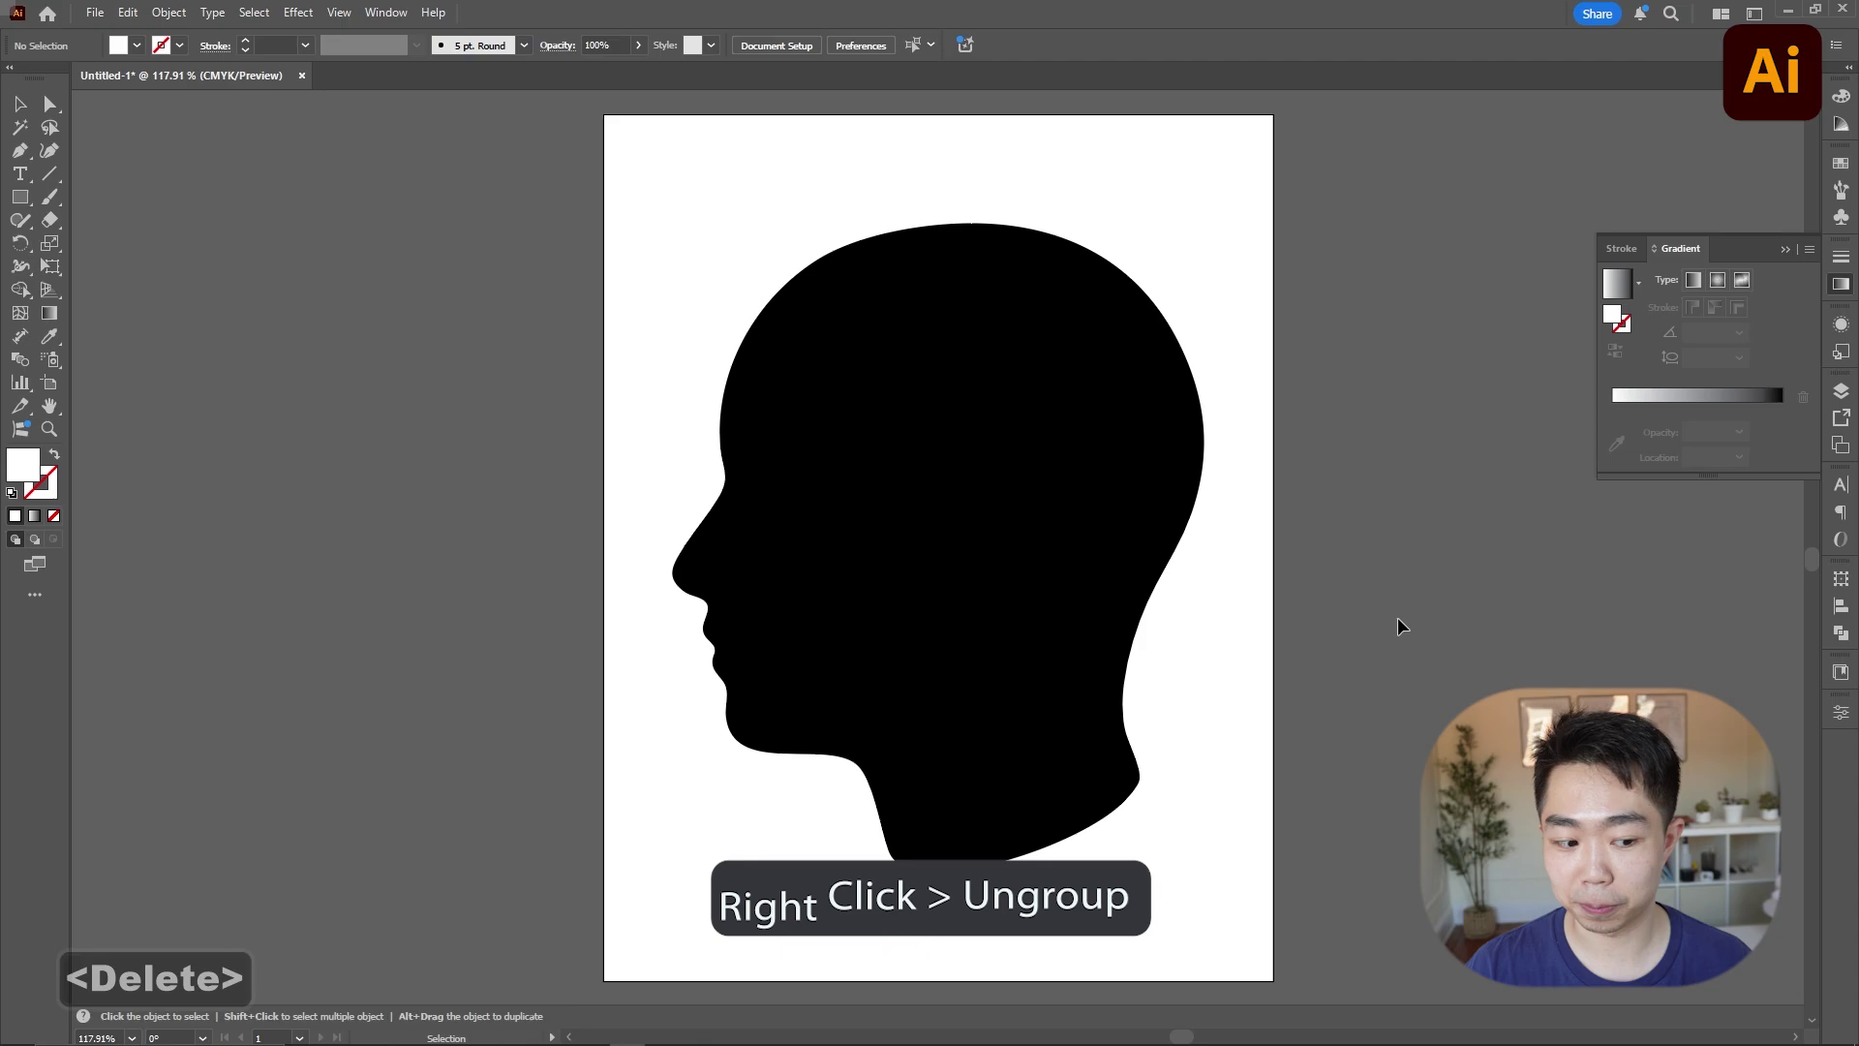
left_click(1117, 559)
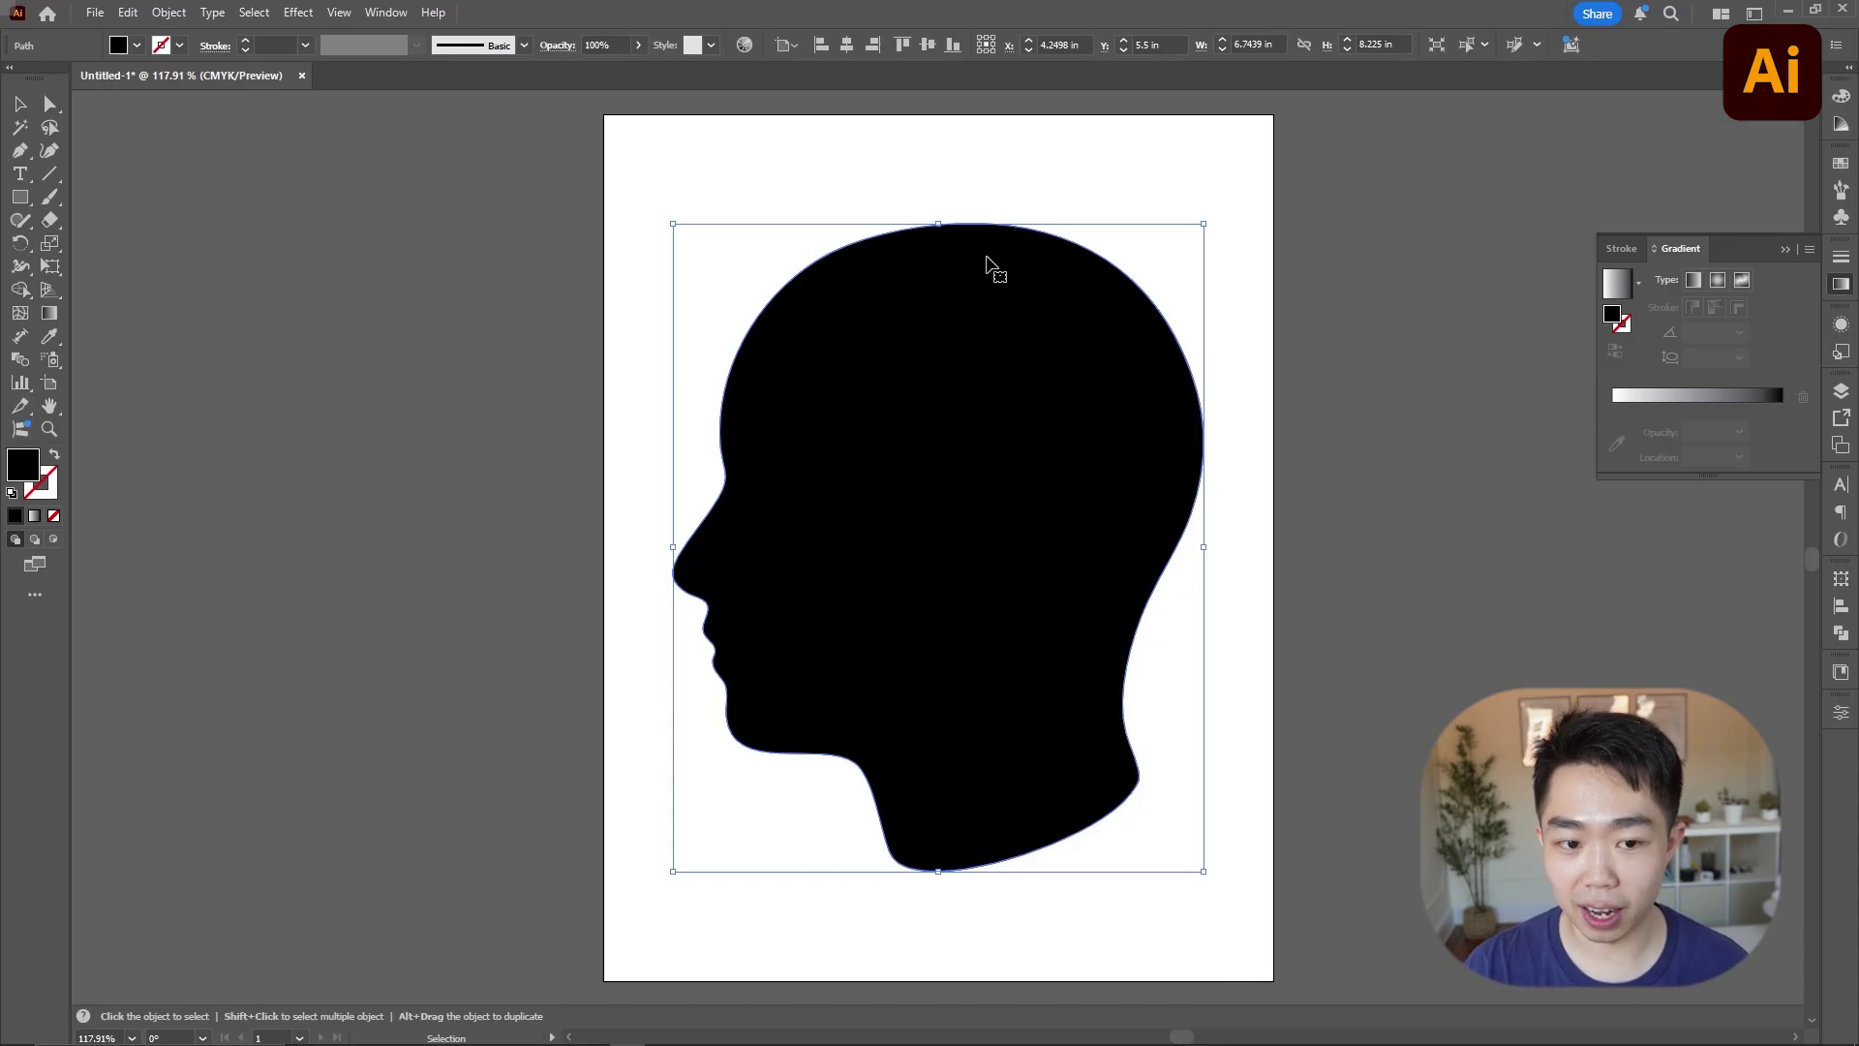
Step: Fill the head with a white-to-black gradient angled diagonally, at about -151°
left_click(61, 323)
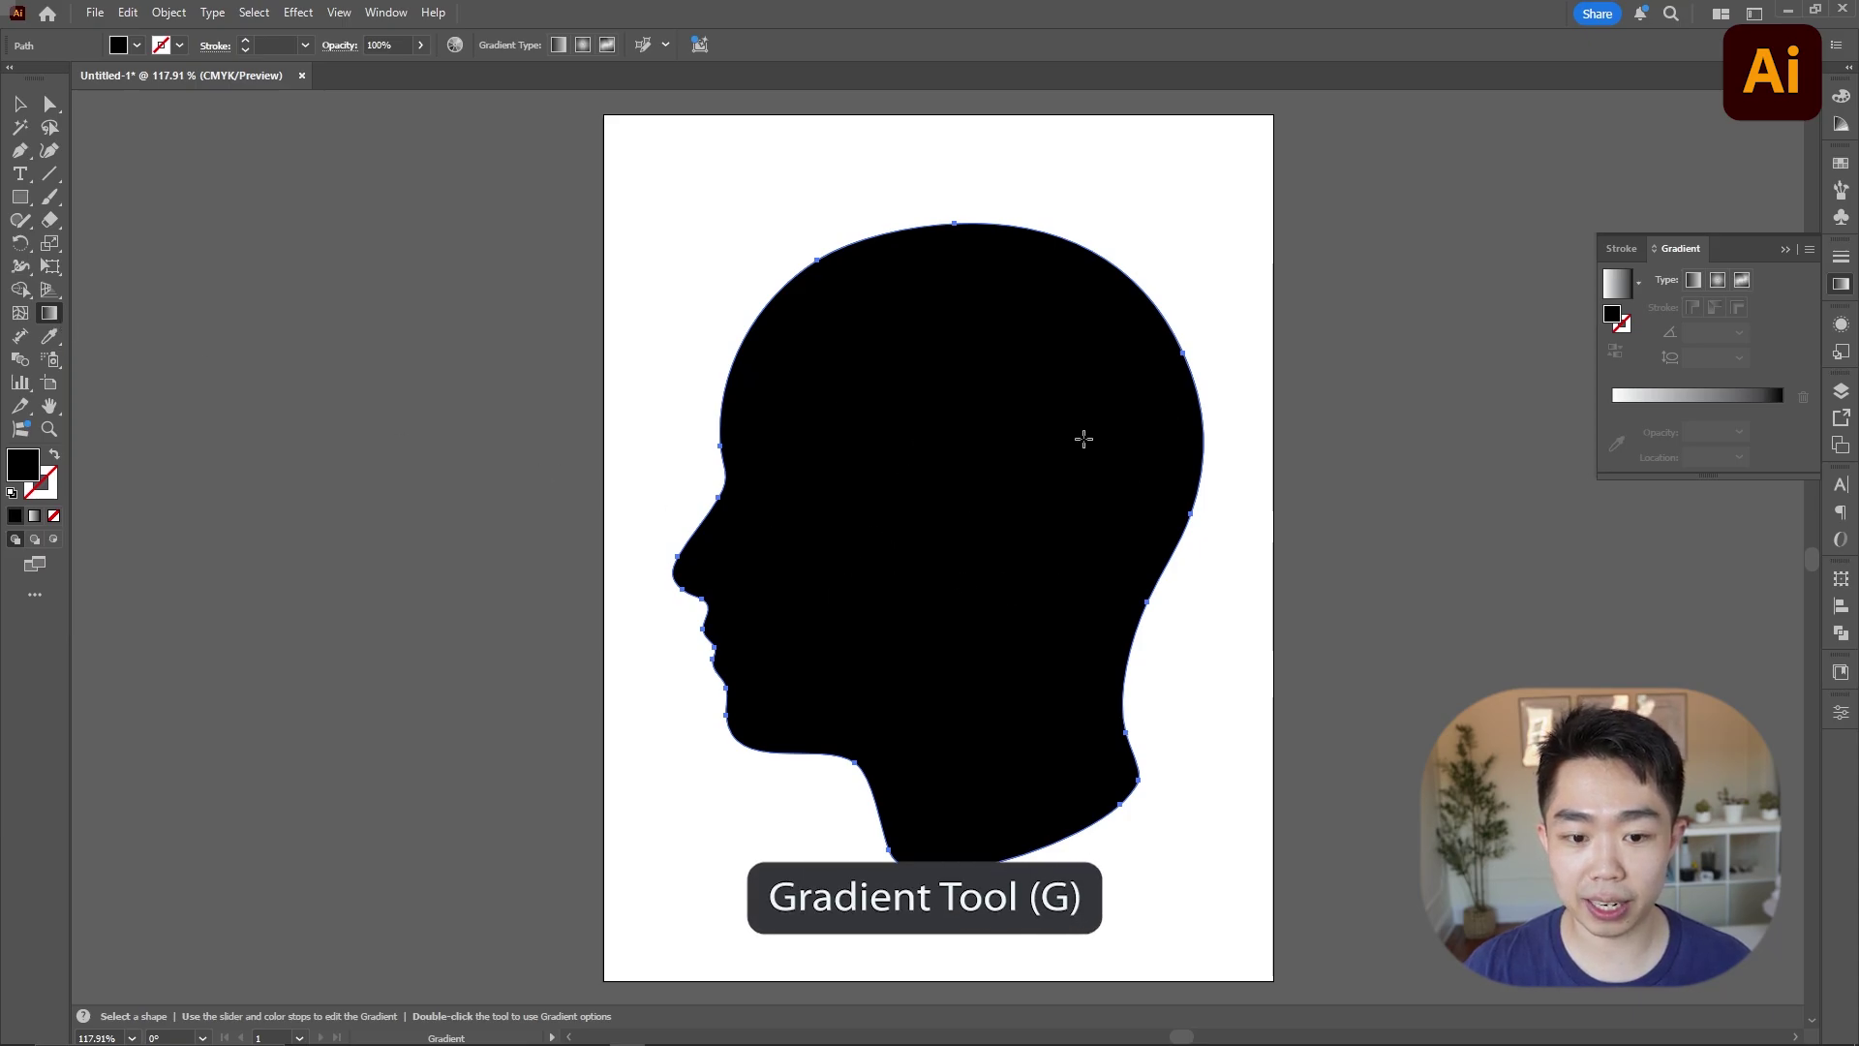
left_click(1084, 439)
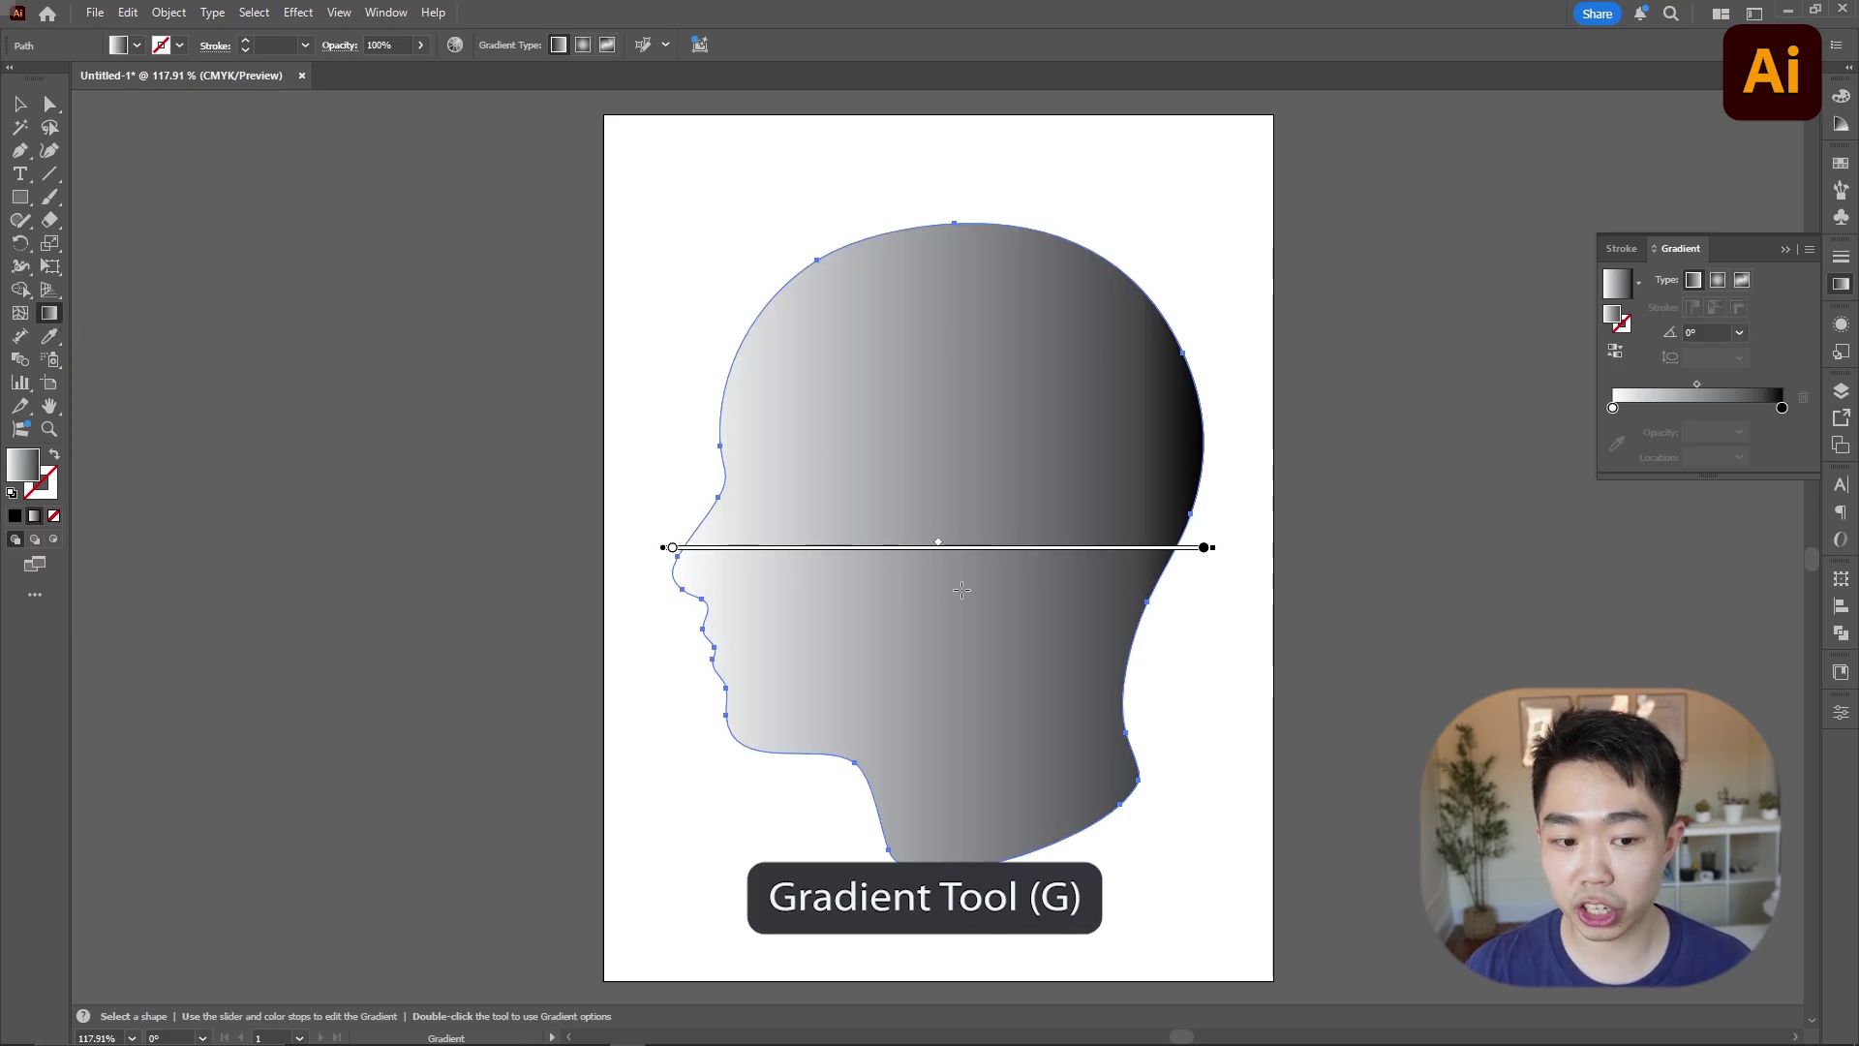
left_click_drag(818, 632, 1195, 387)
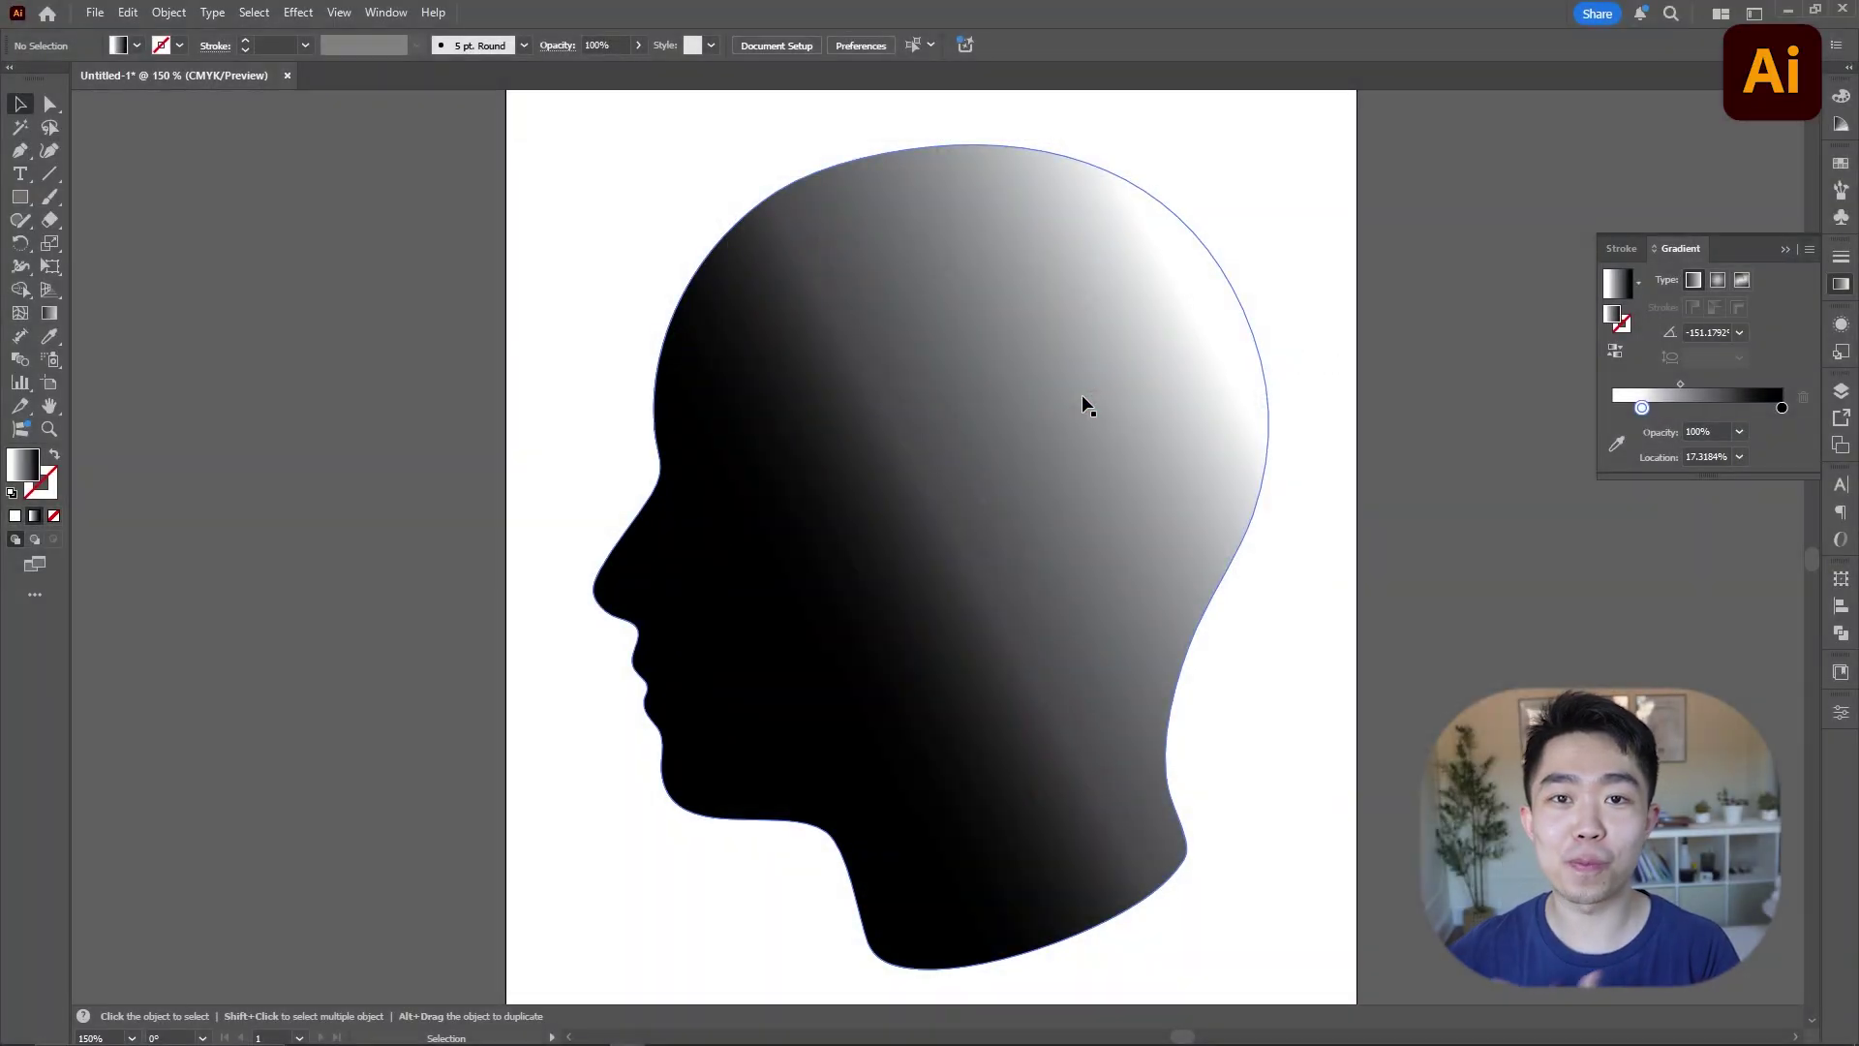
left_click(1084, 473)
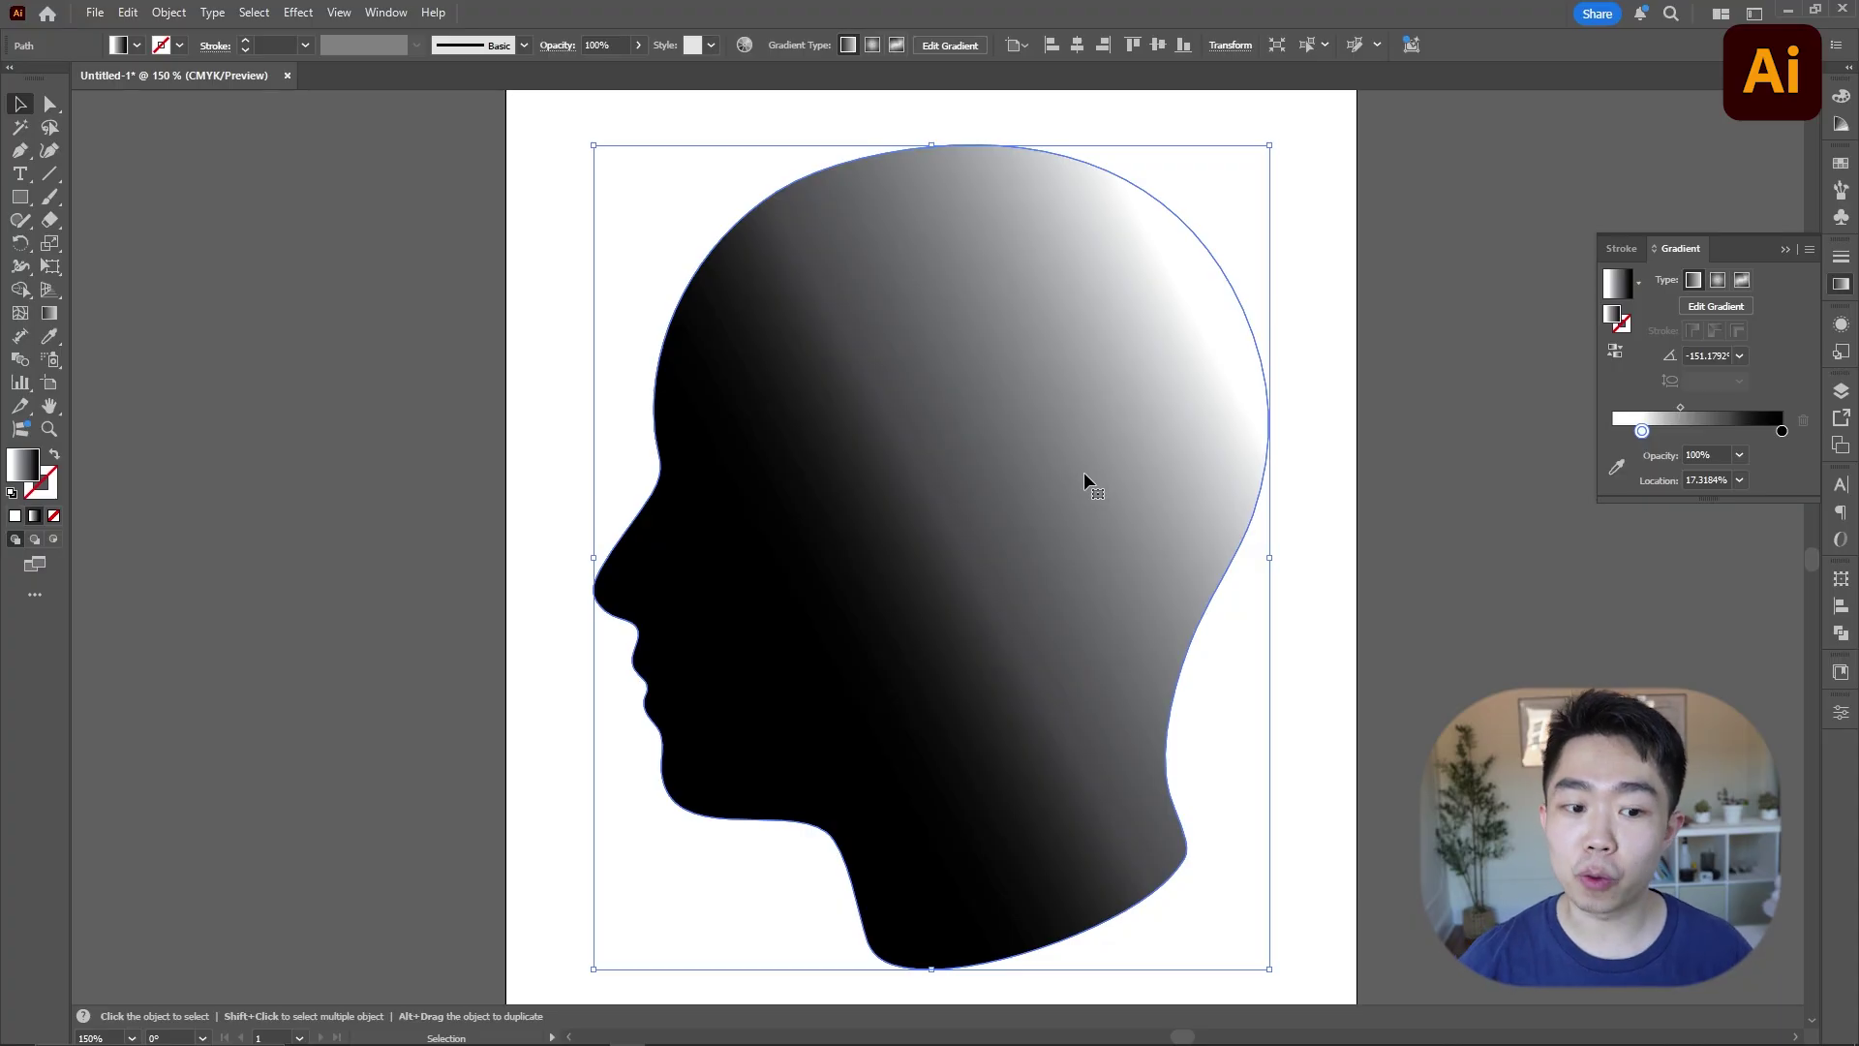
Step: Move the gradient's black stop to 81% and recenter the view on the head
scroll(839, 499, "up", 1)
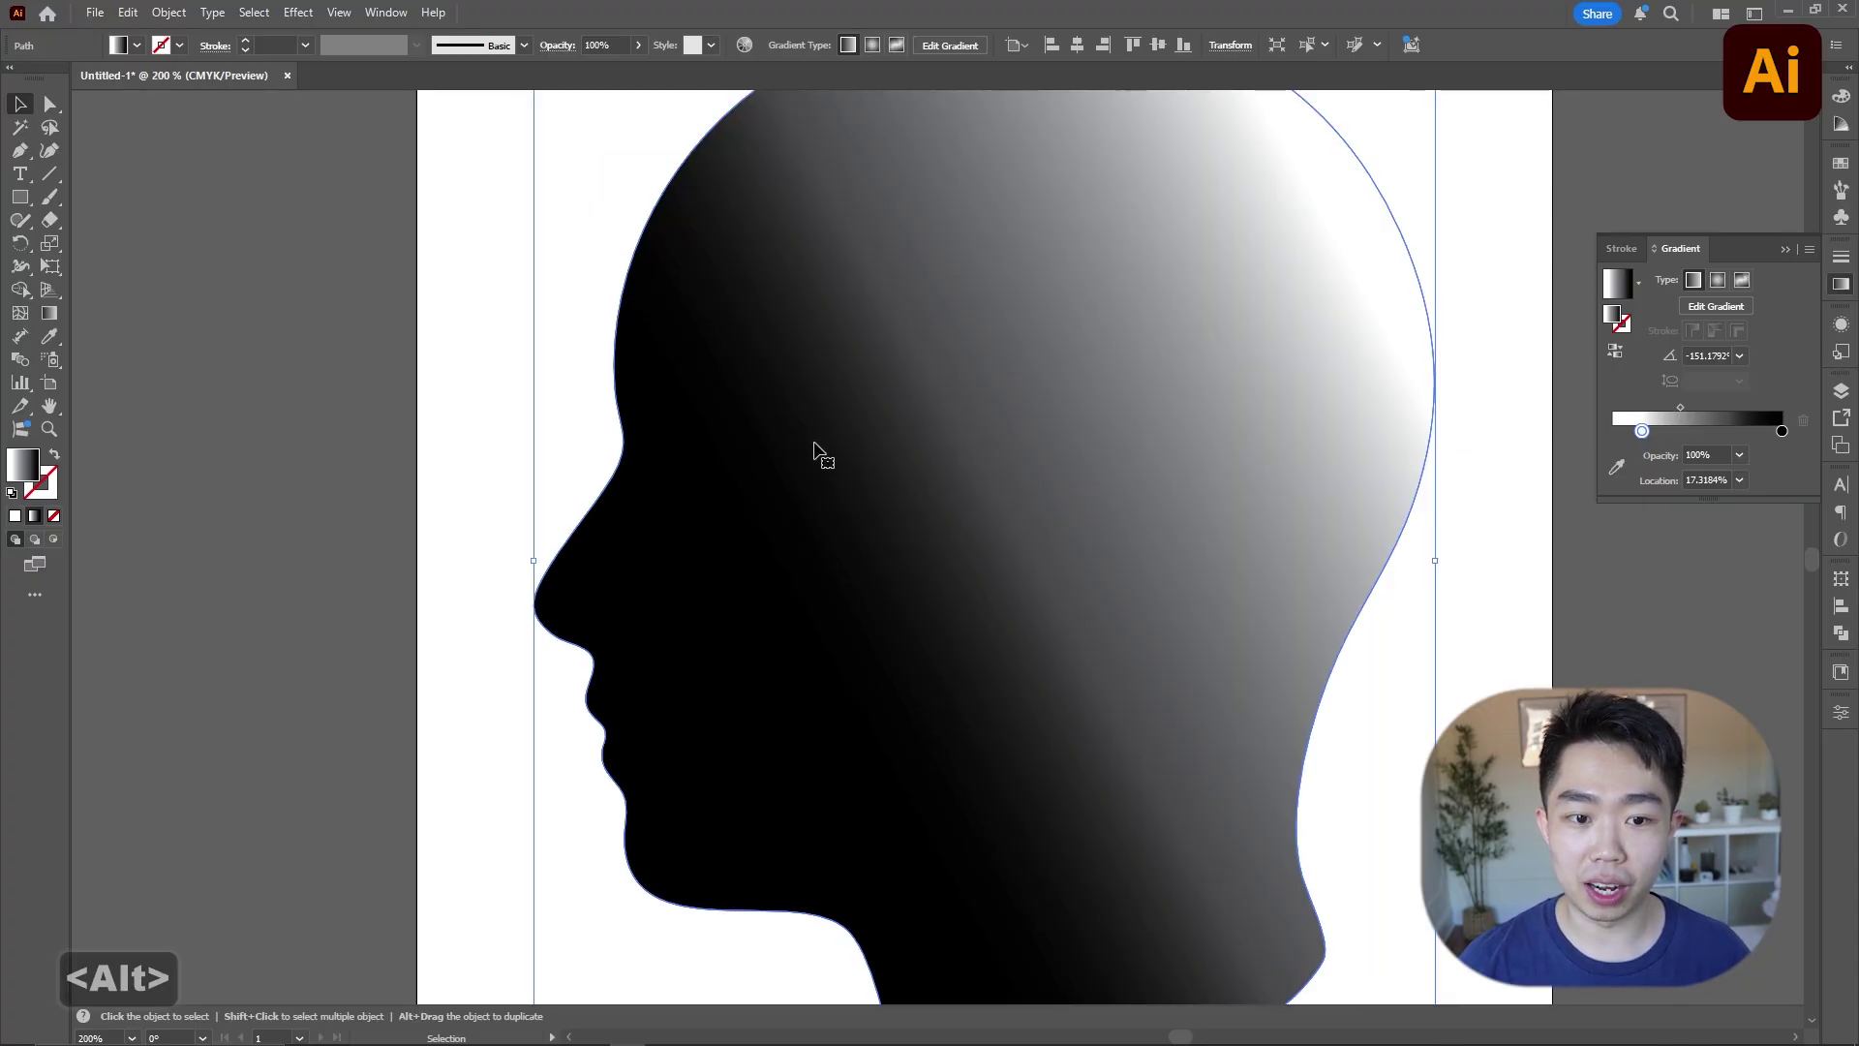
scroll(817, 448, "down", 1)
left_click_drag(1782, 431, 1749, 433)
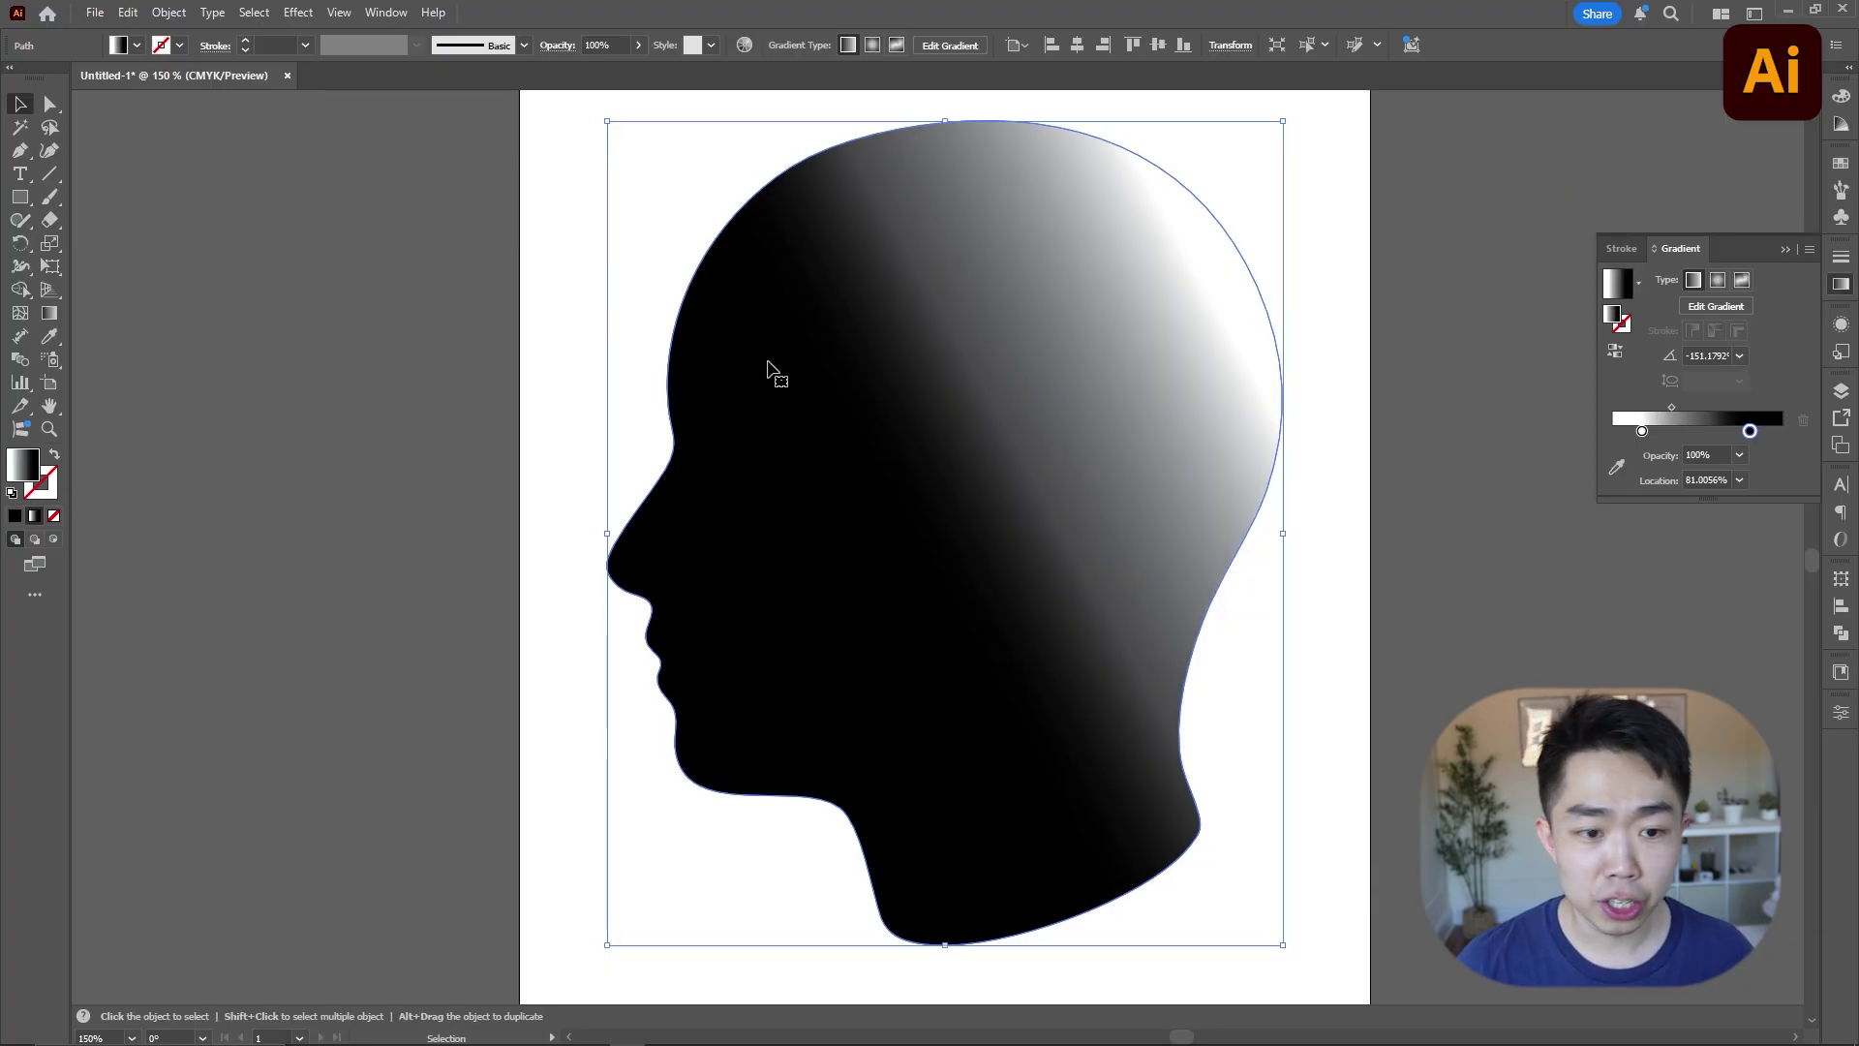
scroll(760, 465, "up", 3, "alt")
scroll(801, 572, "down", 3, "alt")
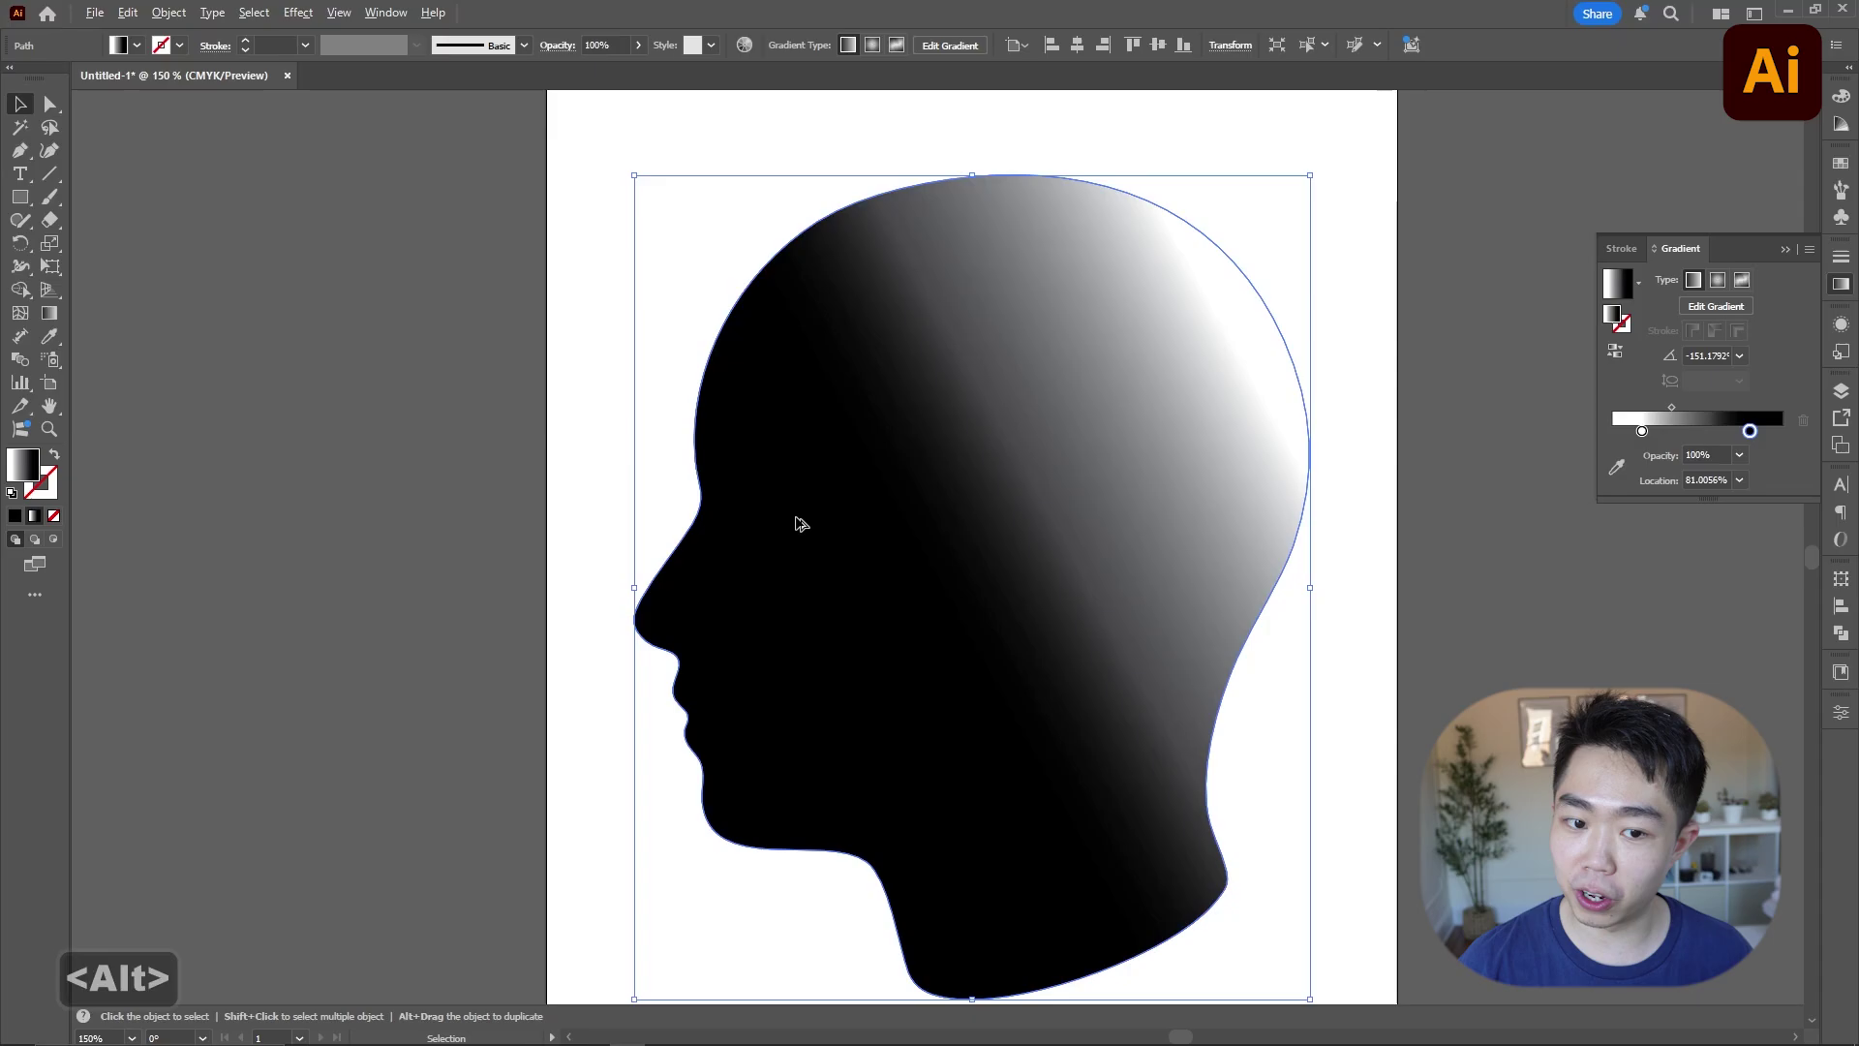
left_click_drag(1066, 619, 1091, 593)
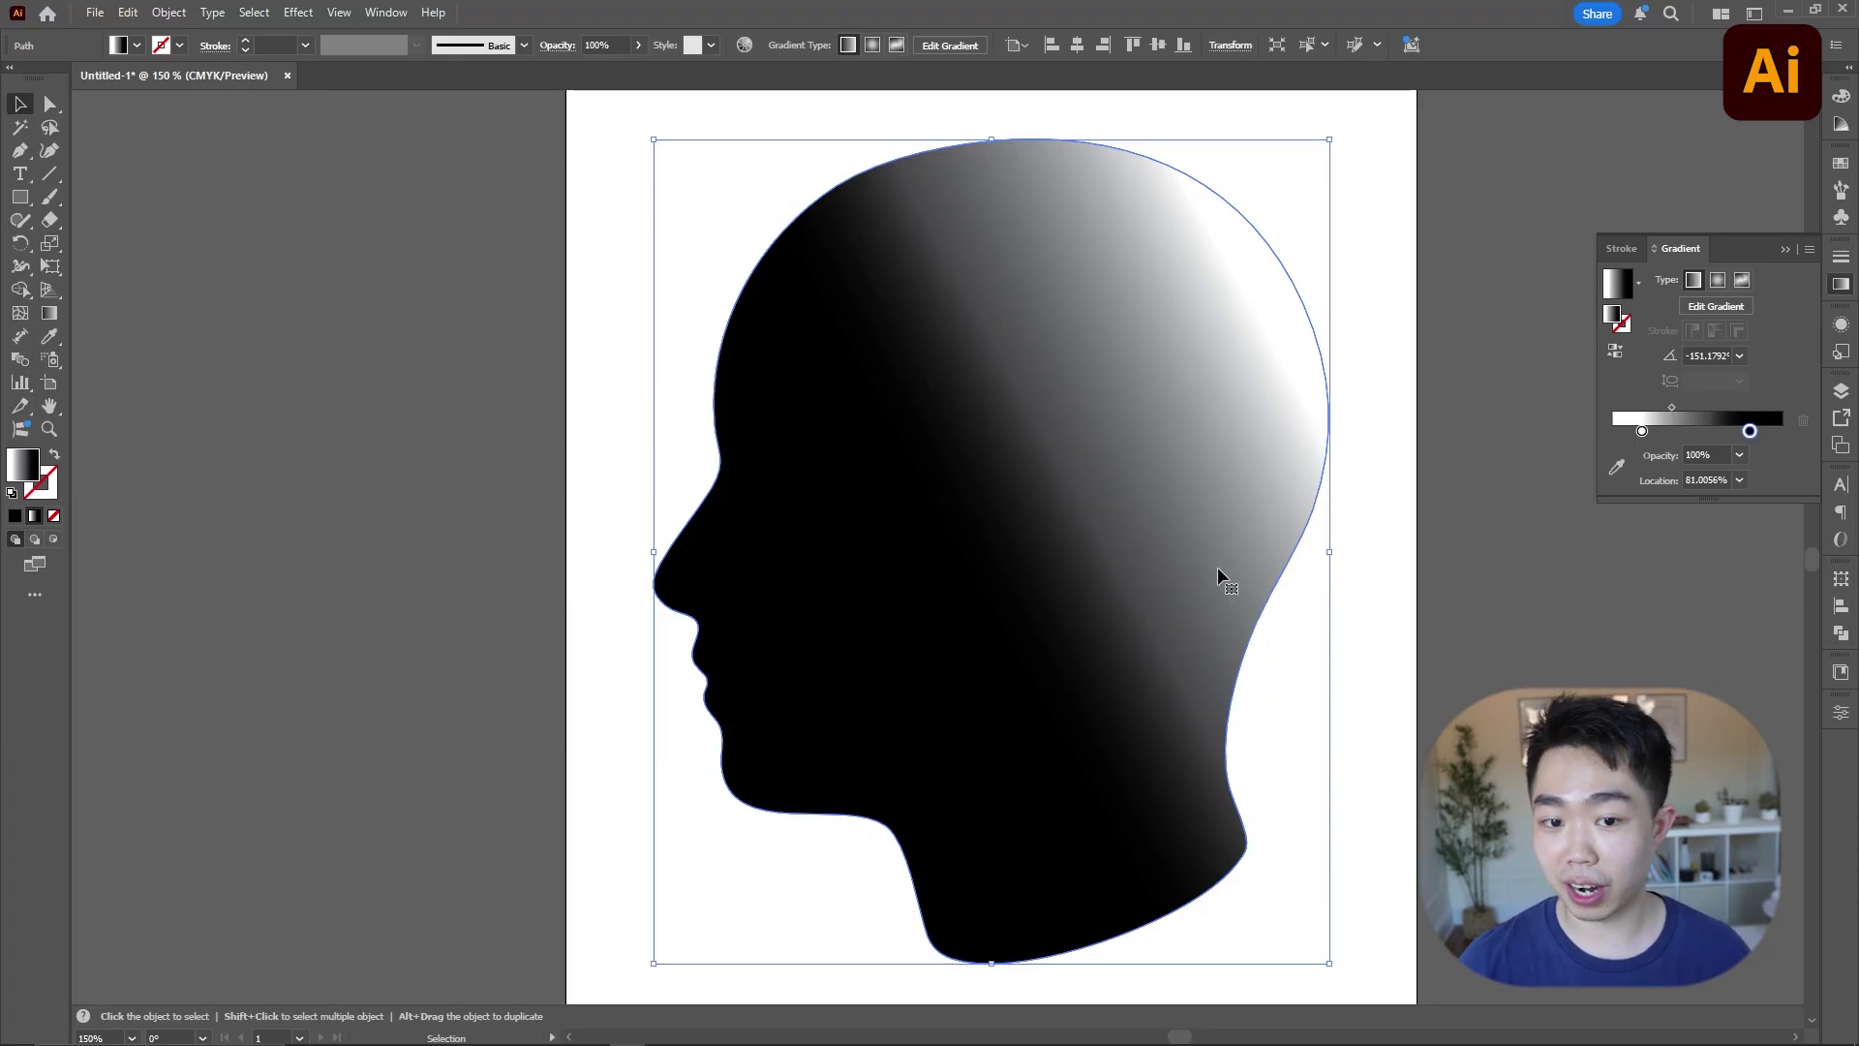
Step: Apply Color Halftone to the head with Max. Radius 40 and all channel angles at 45
left_click(299, 13)
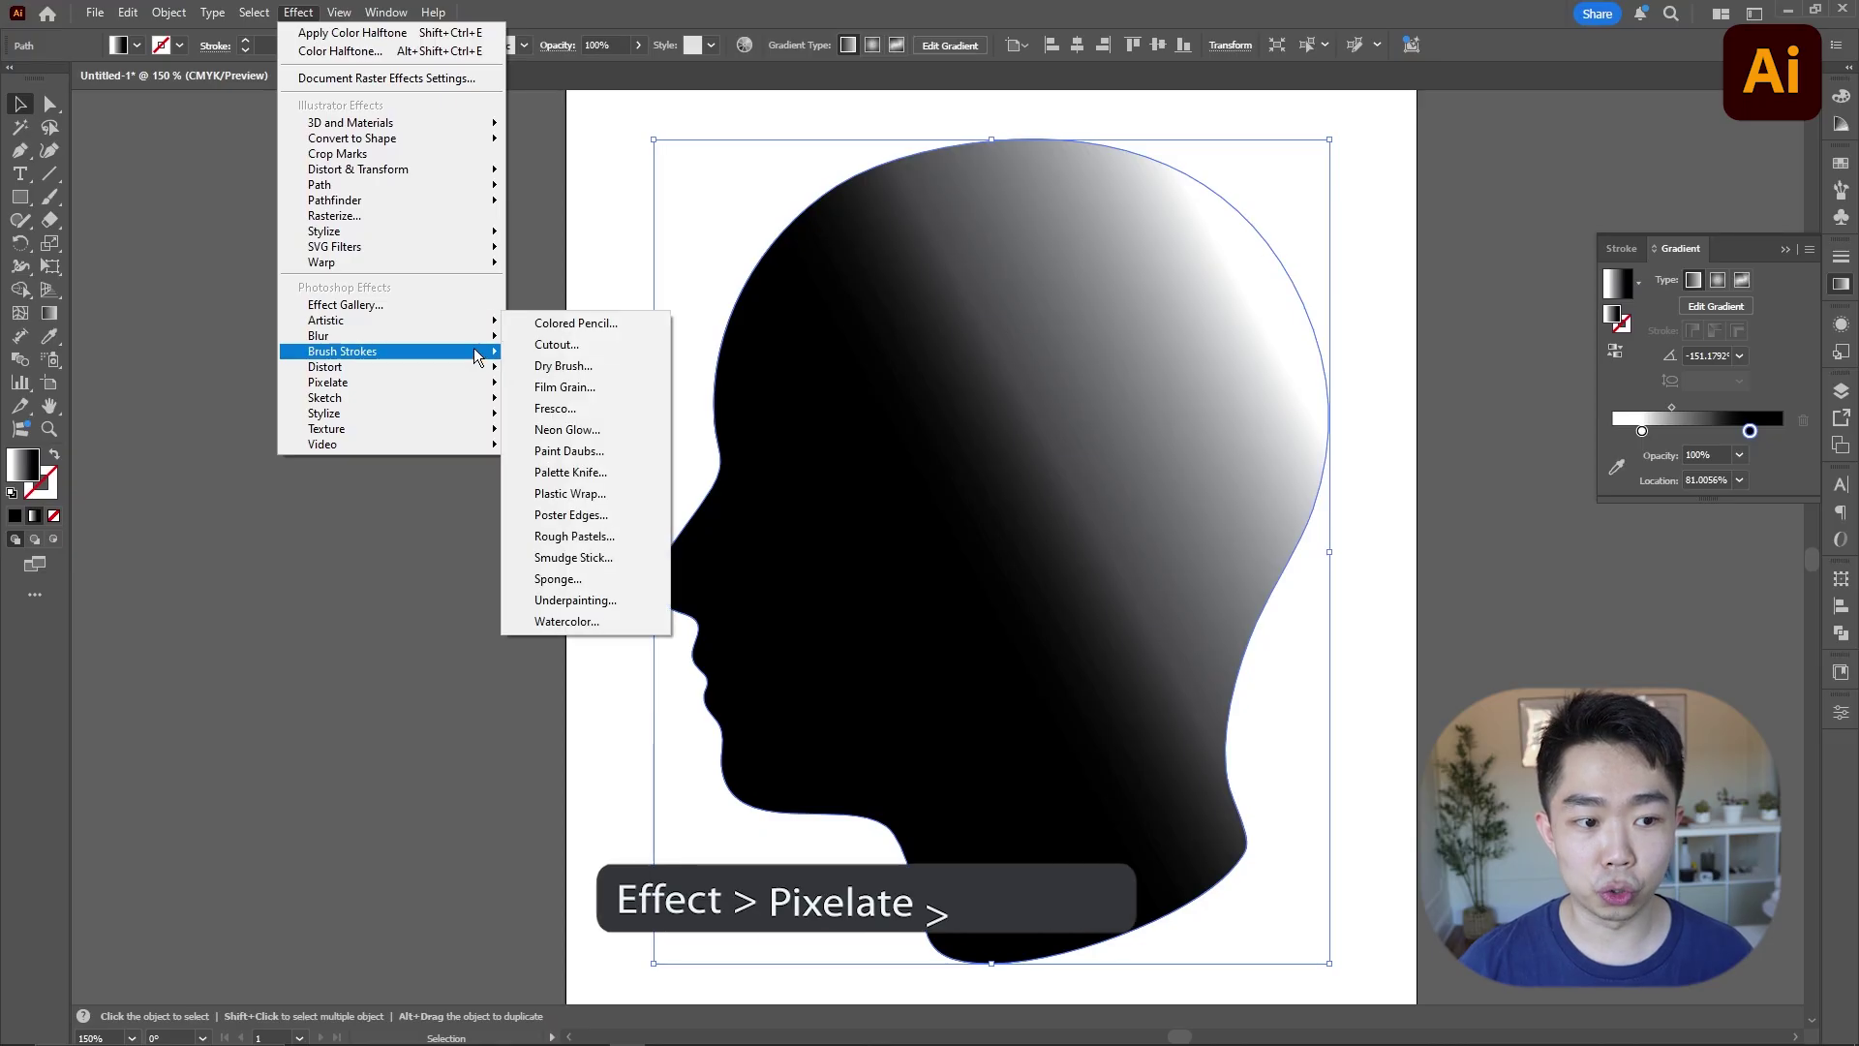
mouse_move(469, 384)
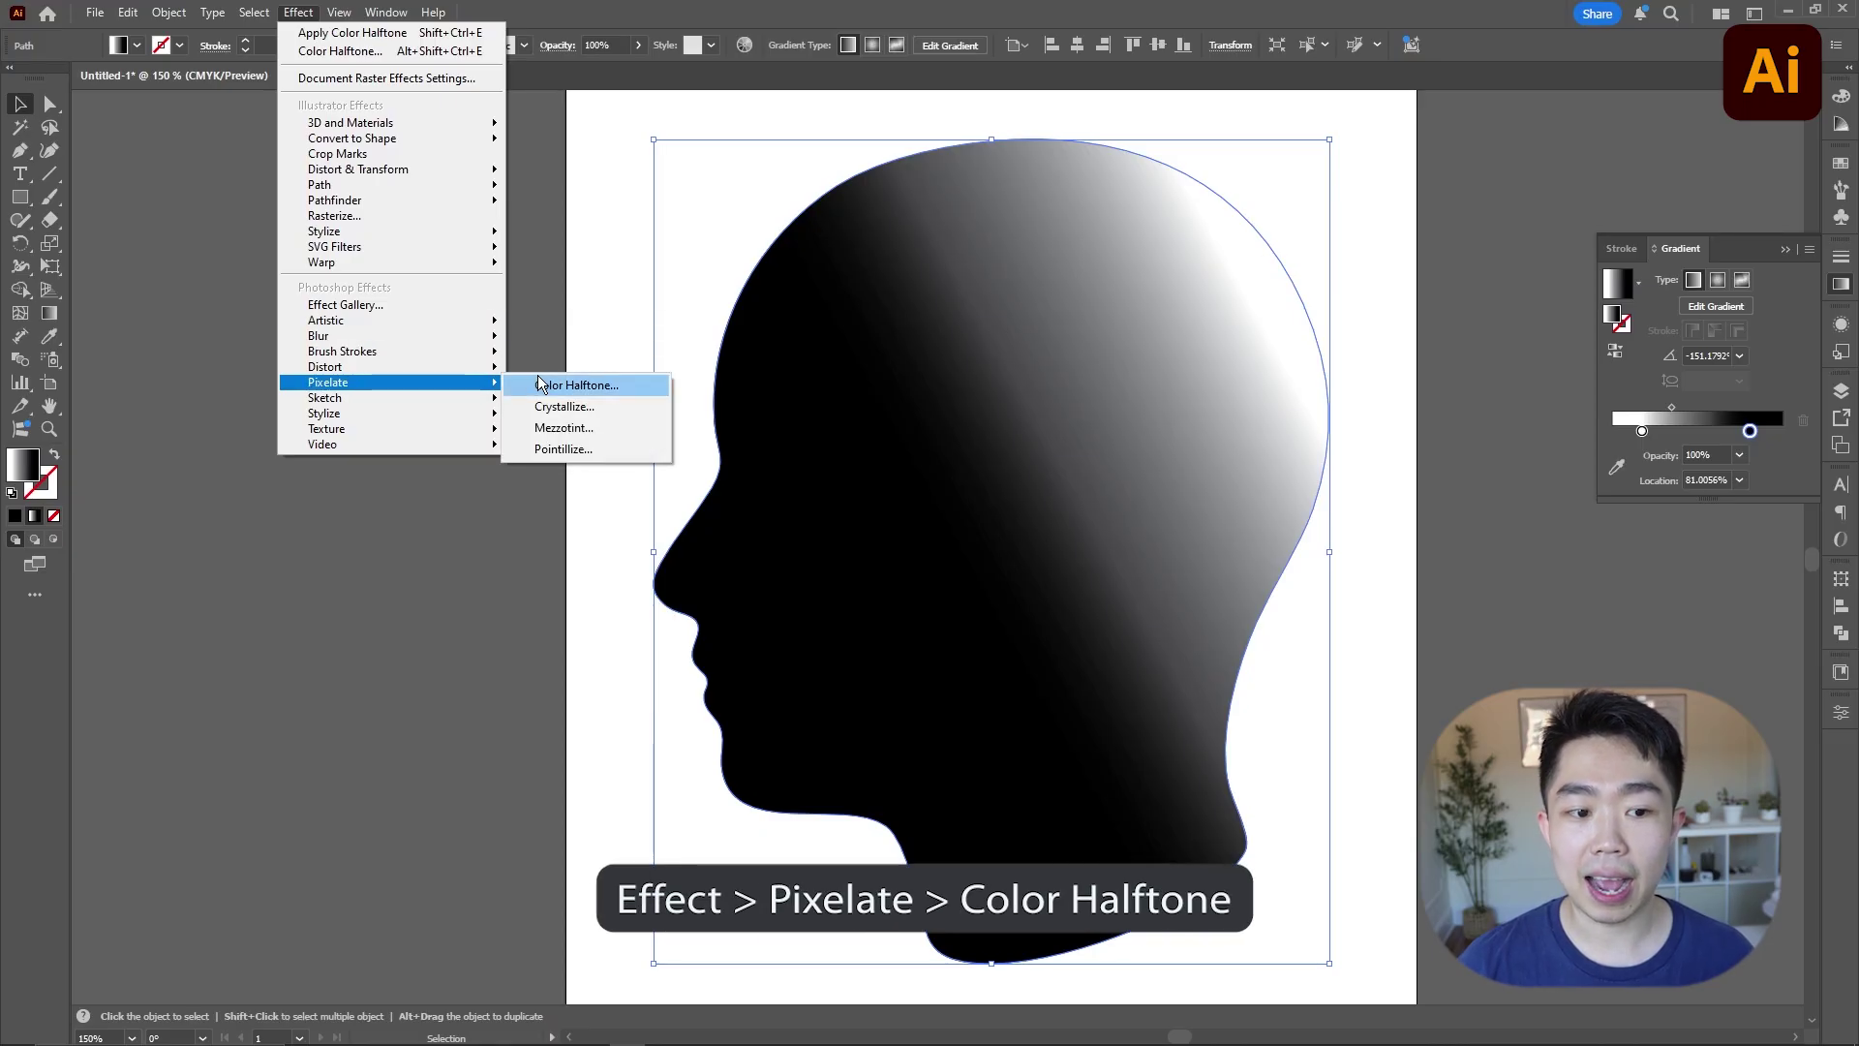
left_click(571, 385)
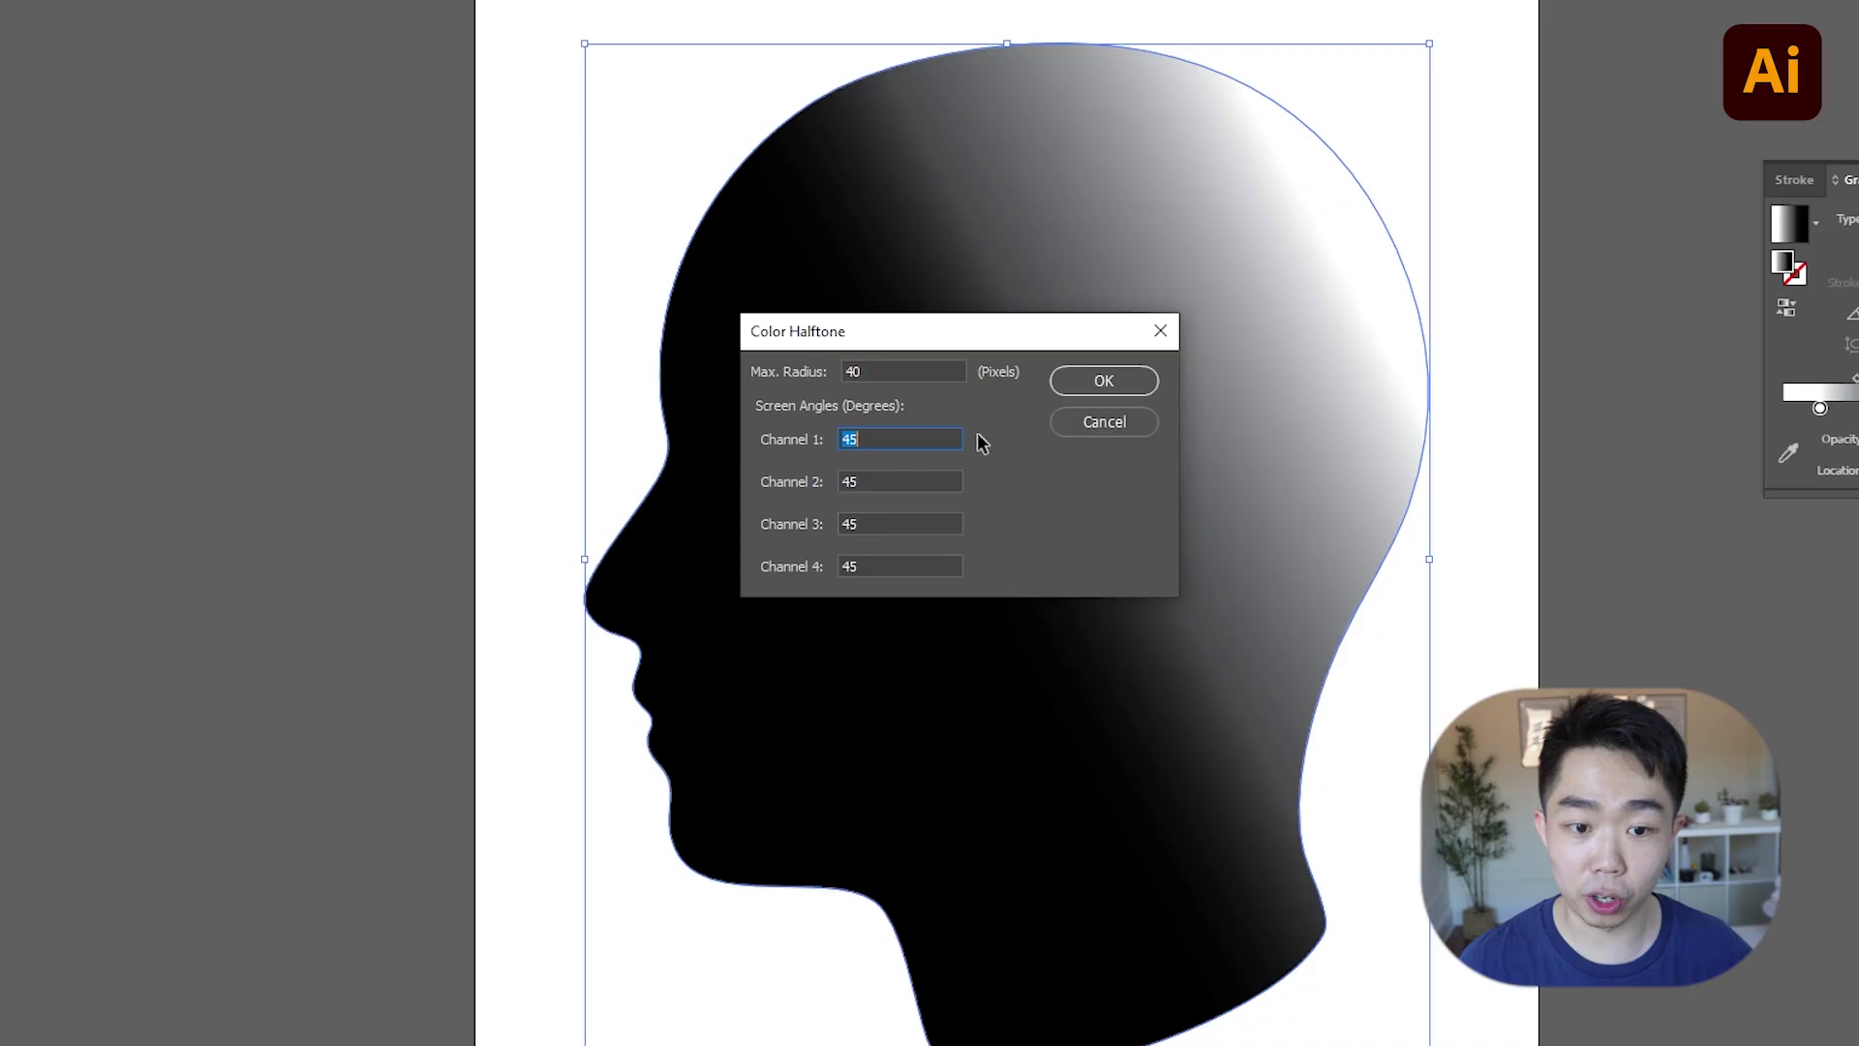
left_click(1102, 382)
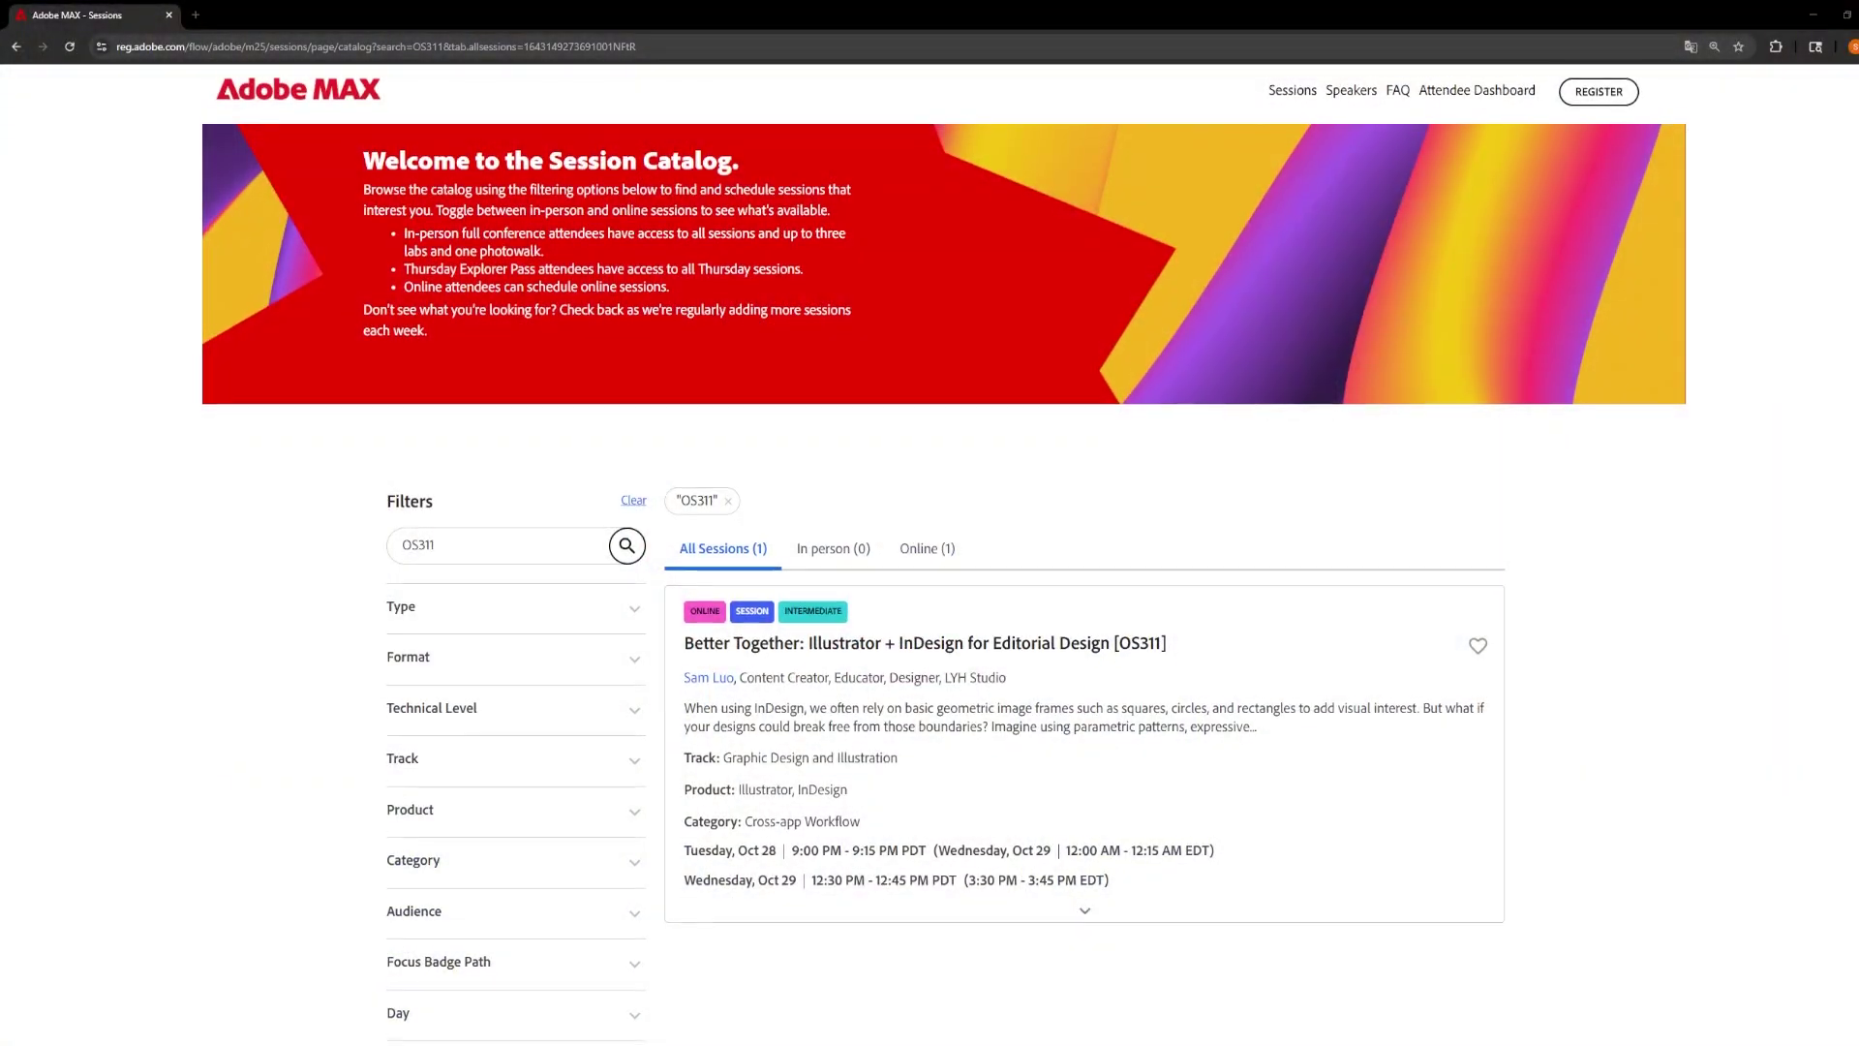
Step: Expand the OS311 session card's full description and open its speaker's profile page
scroll(929, 581, "down", 2)
left_click(1082, 688)
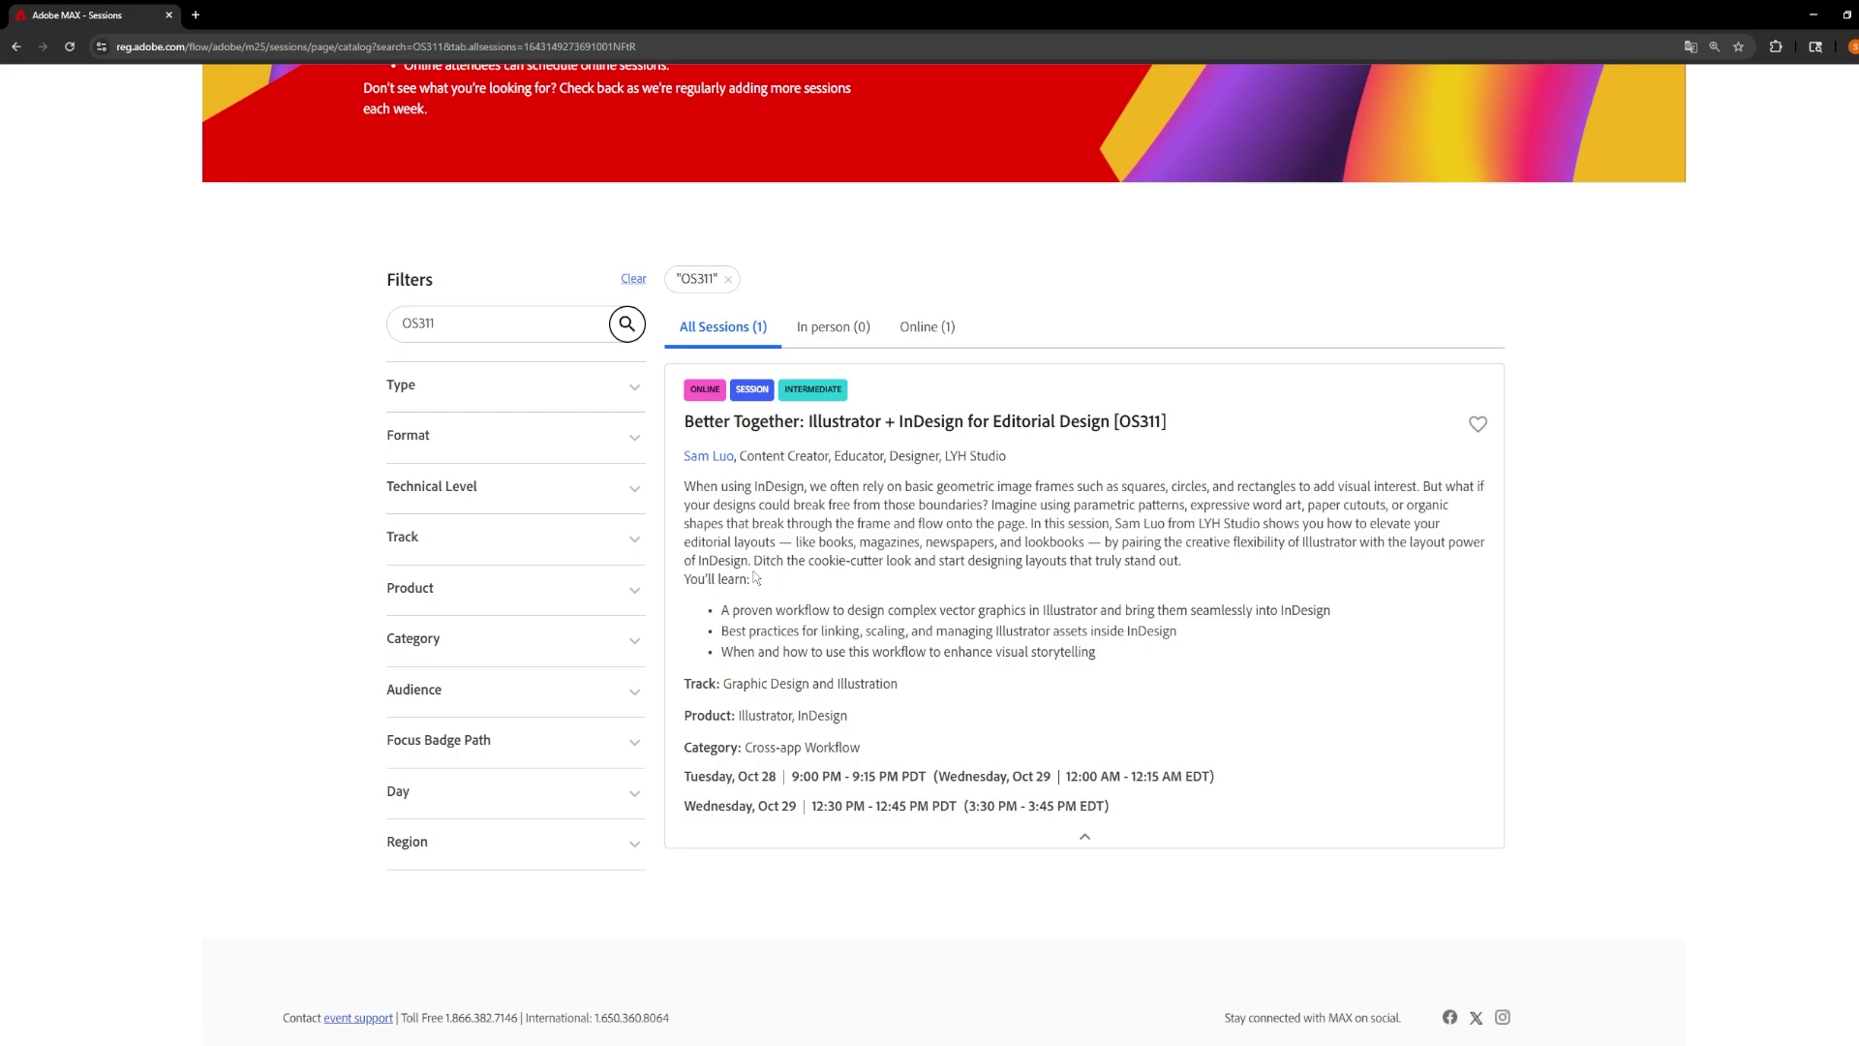
left_click(708, 457)
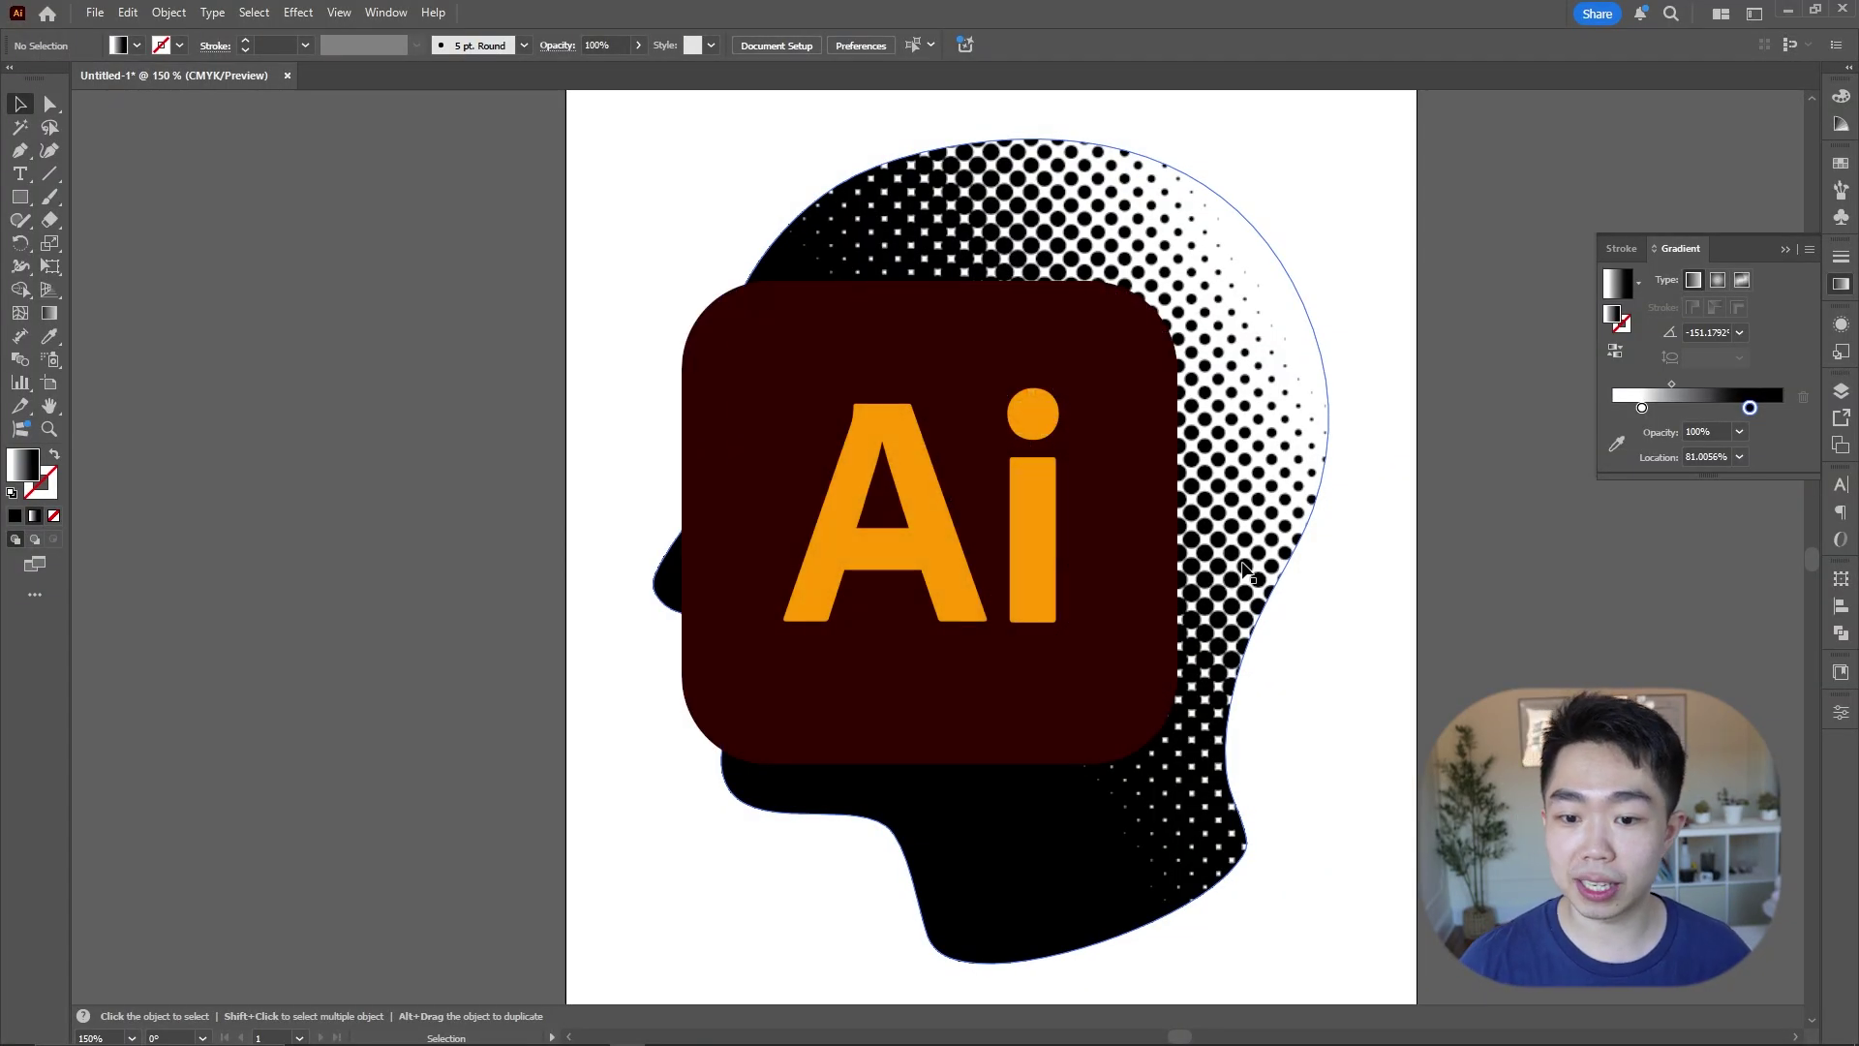
Step: Rasterize the halftone head as a Grayscale, 300 ppi image on a white background
left_click(1286, 539)
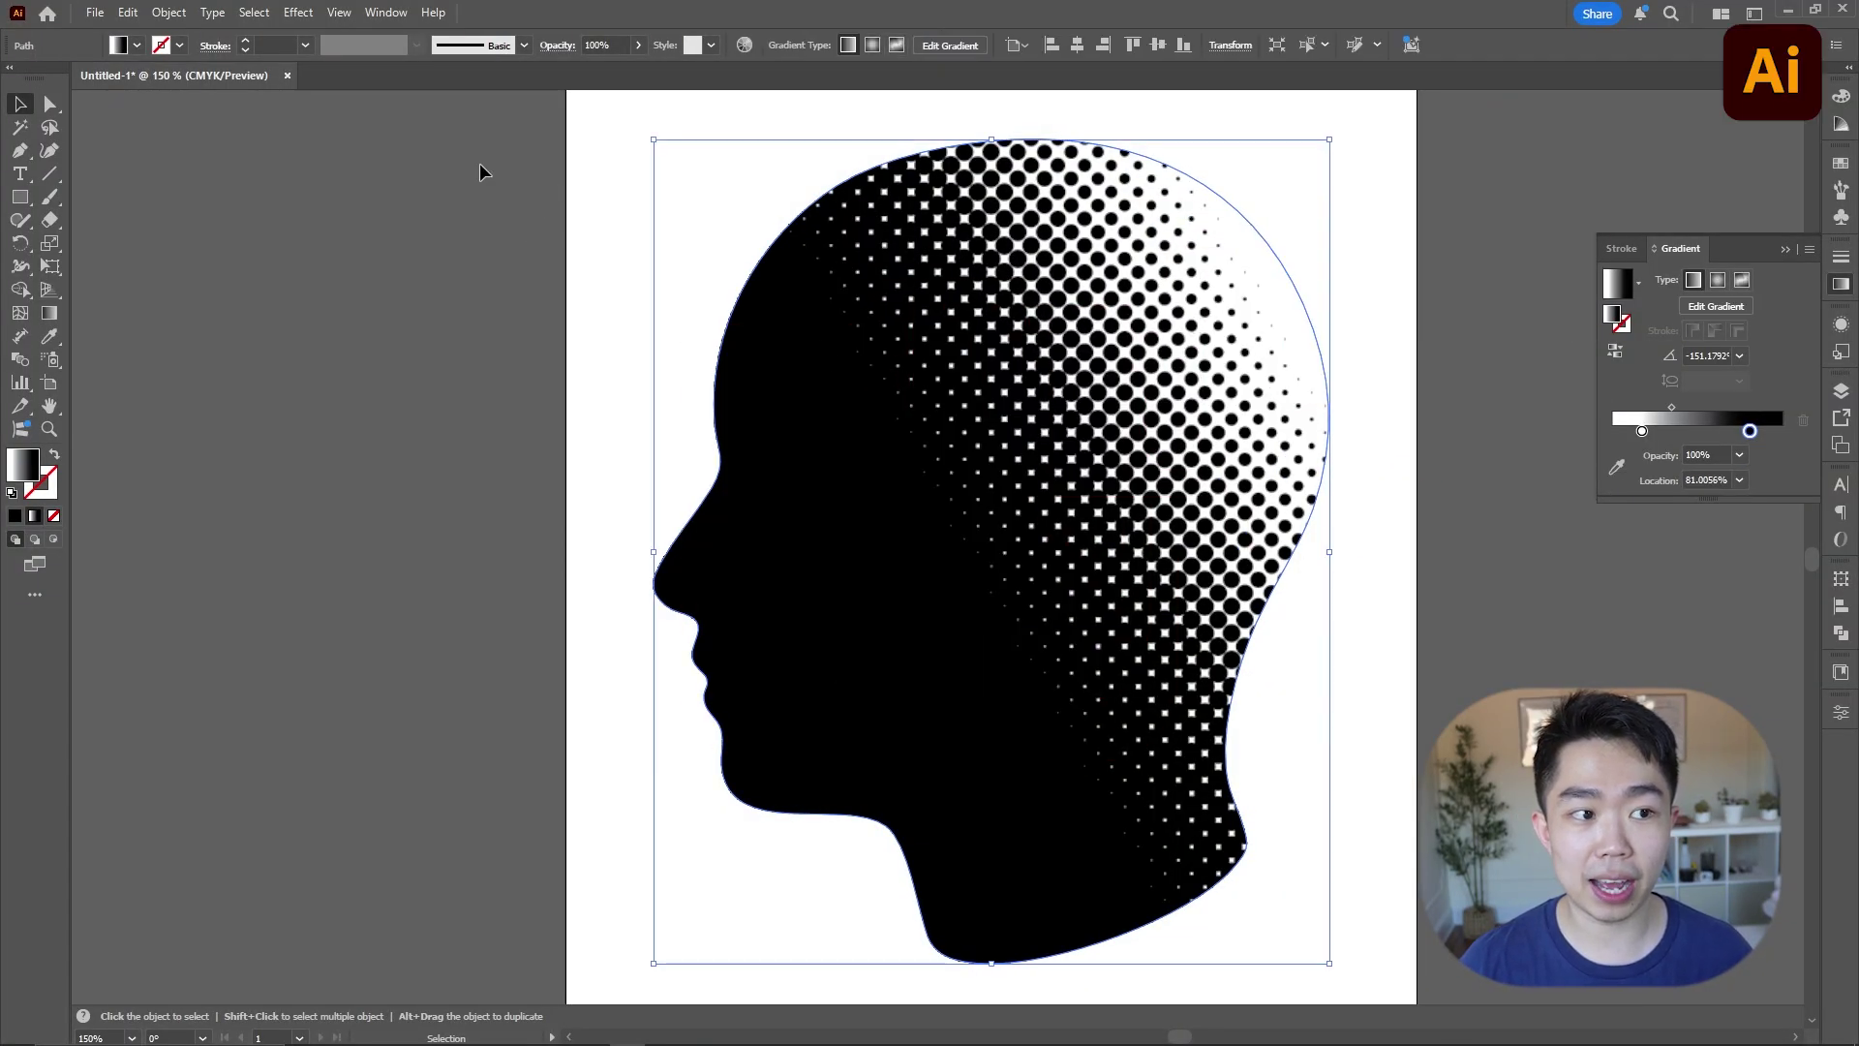
left_click(174, 15)
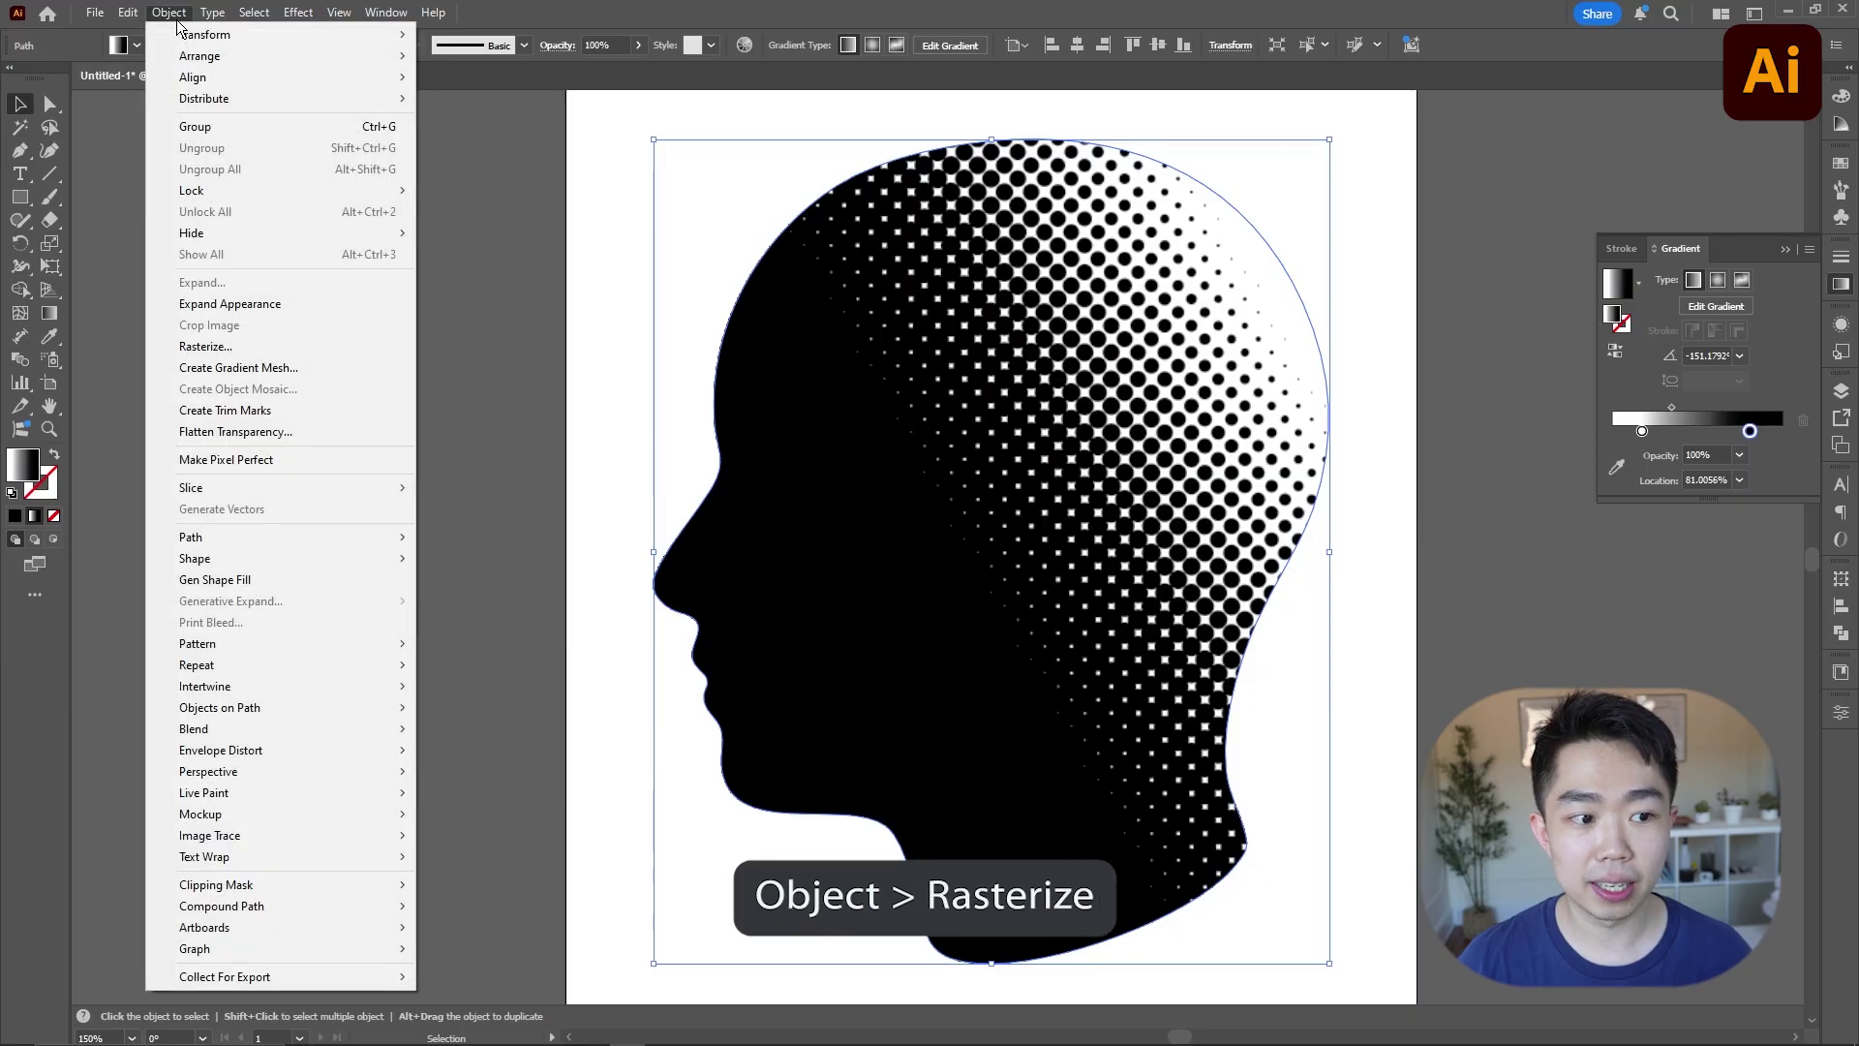
left_click(302, 352)
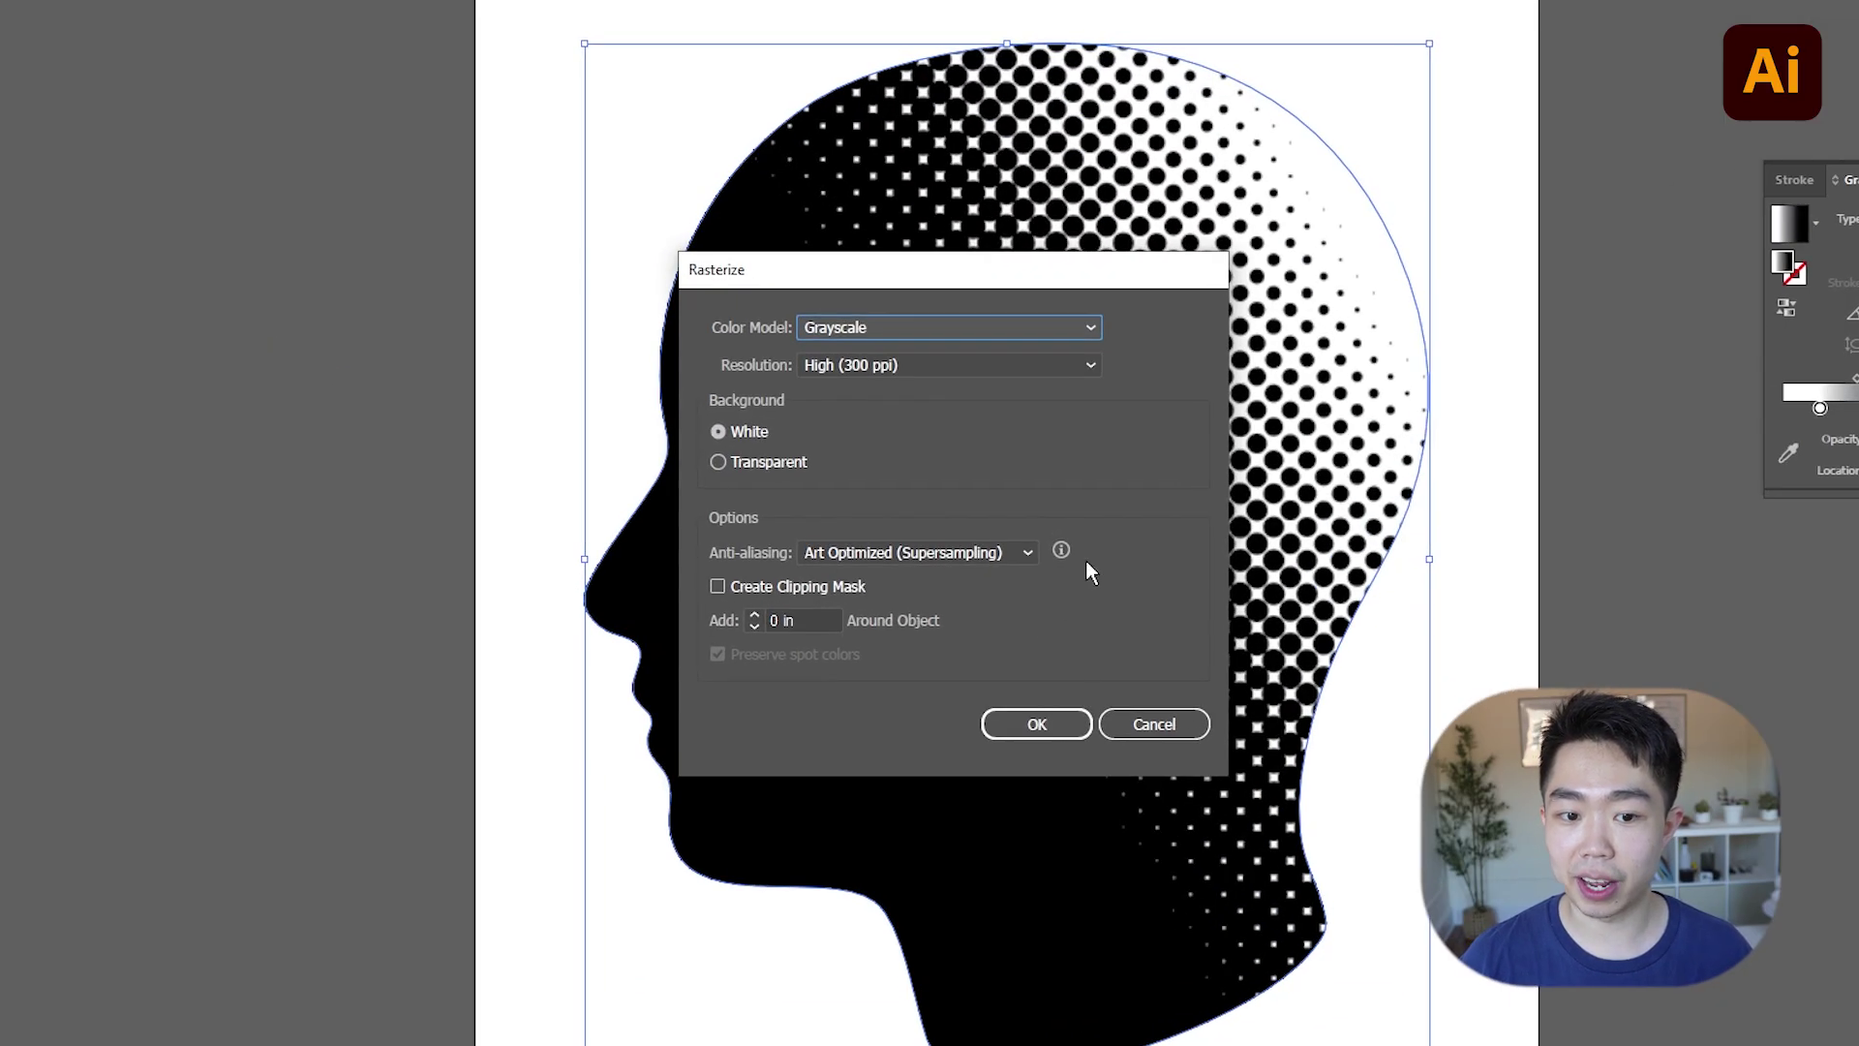
left_click(932, 327)
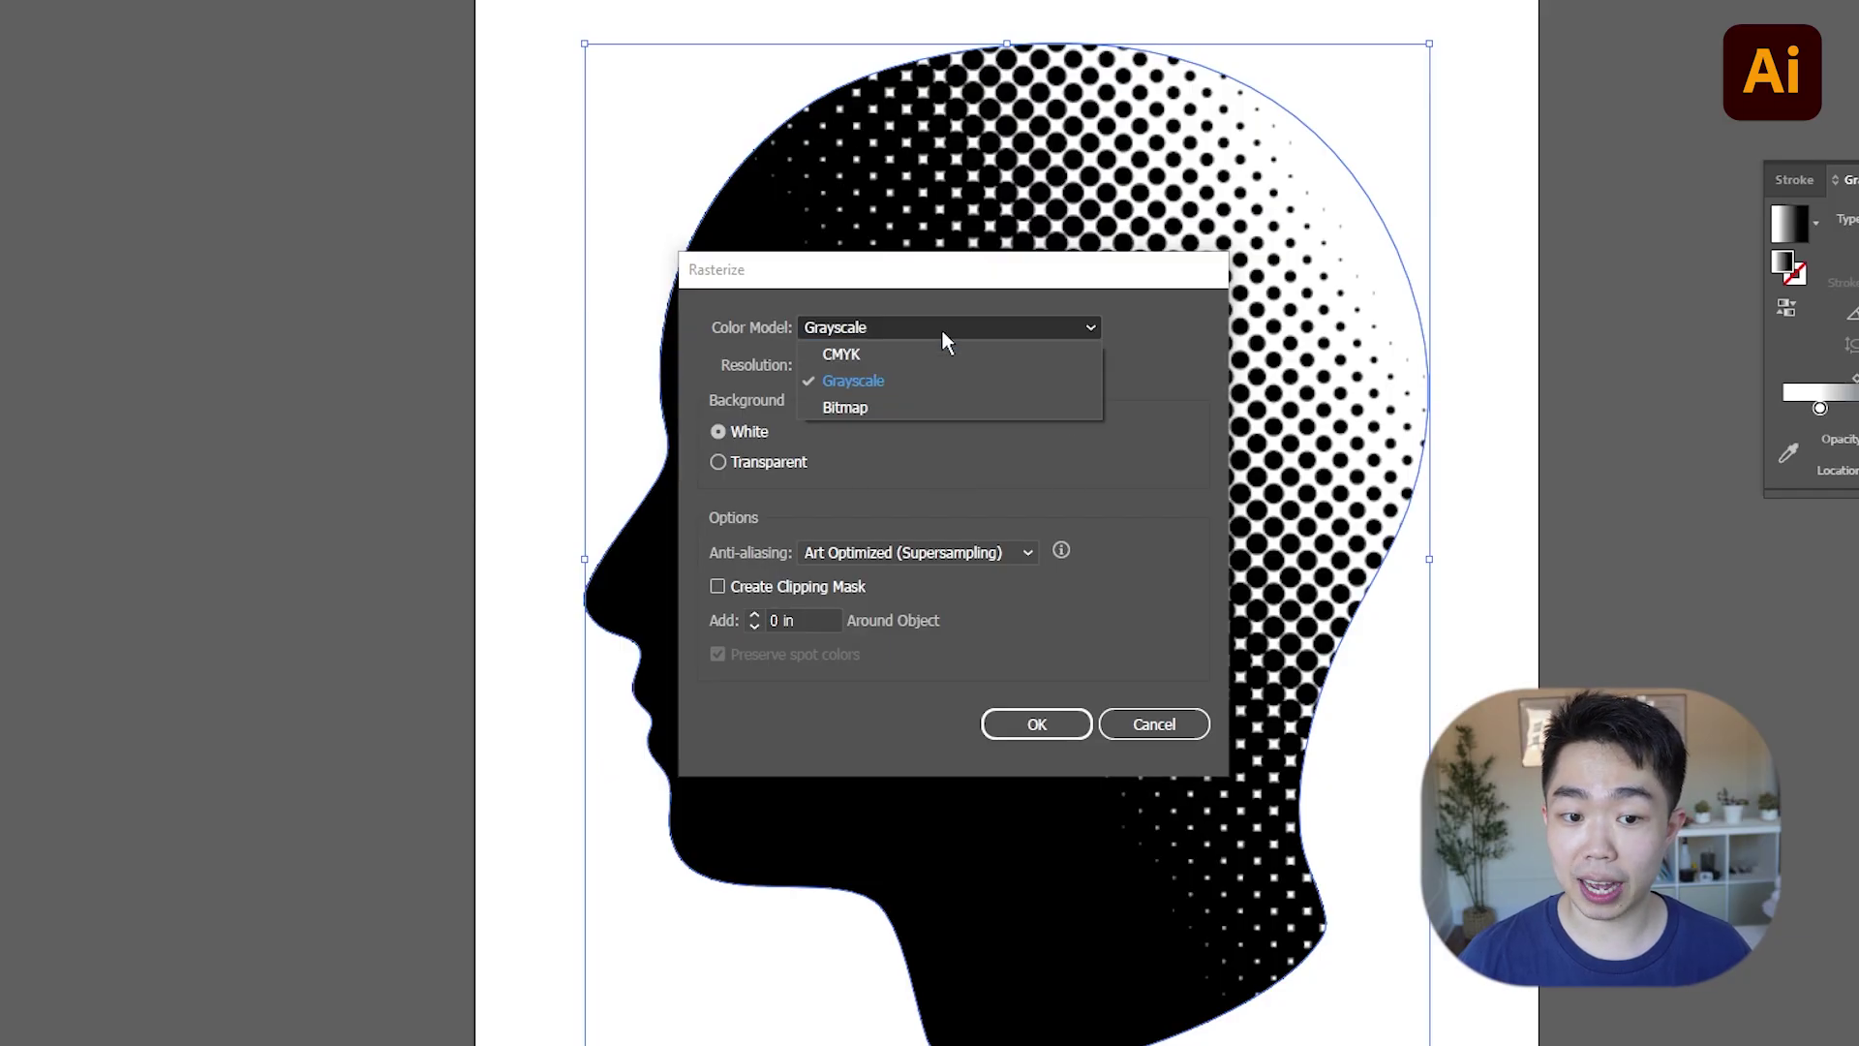
left_click(891, 384)
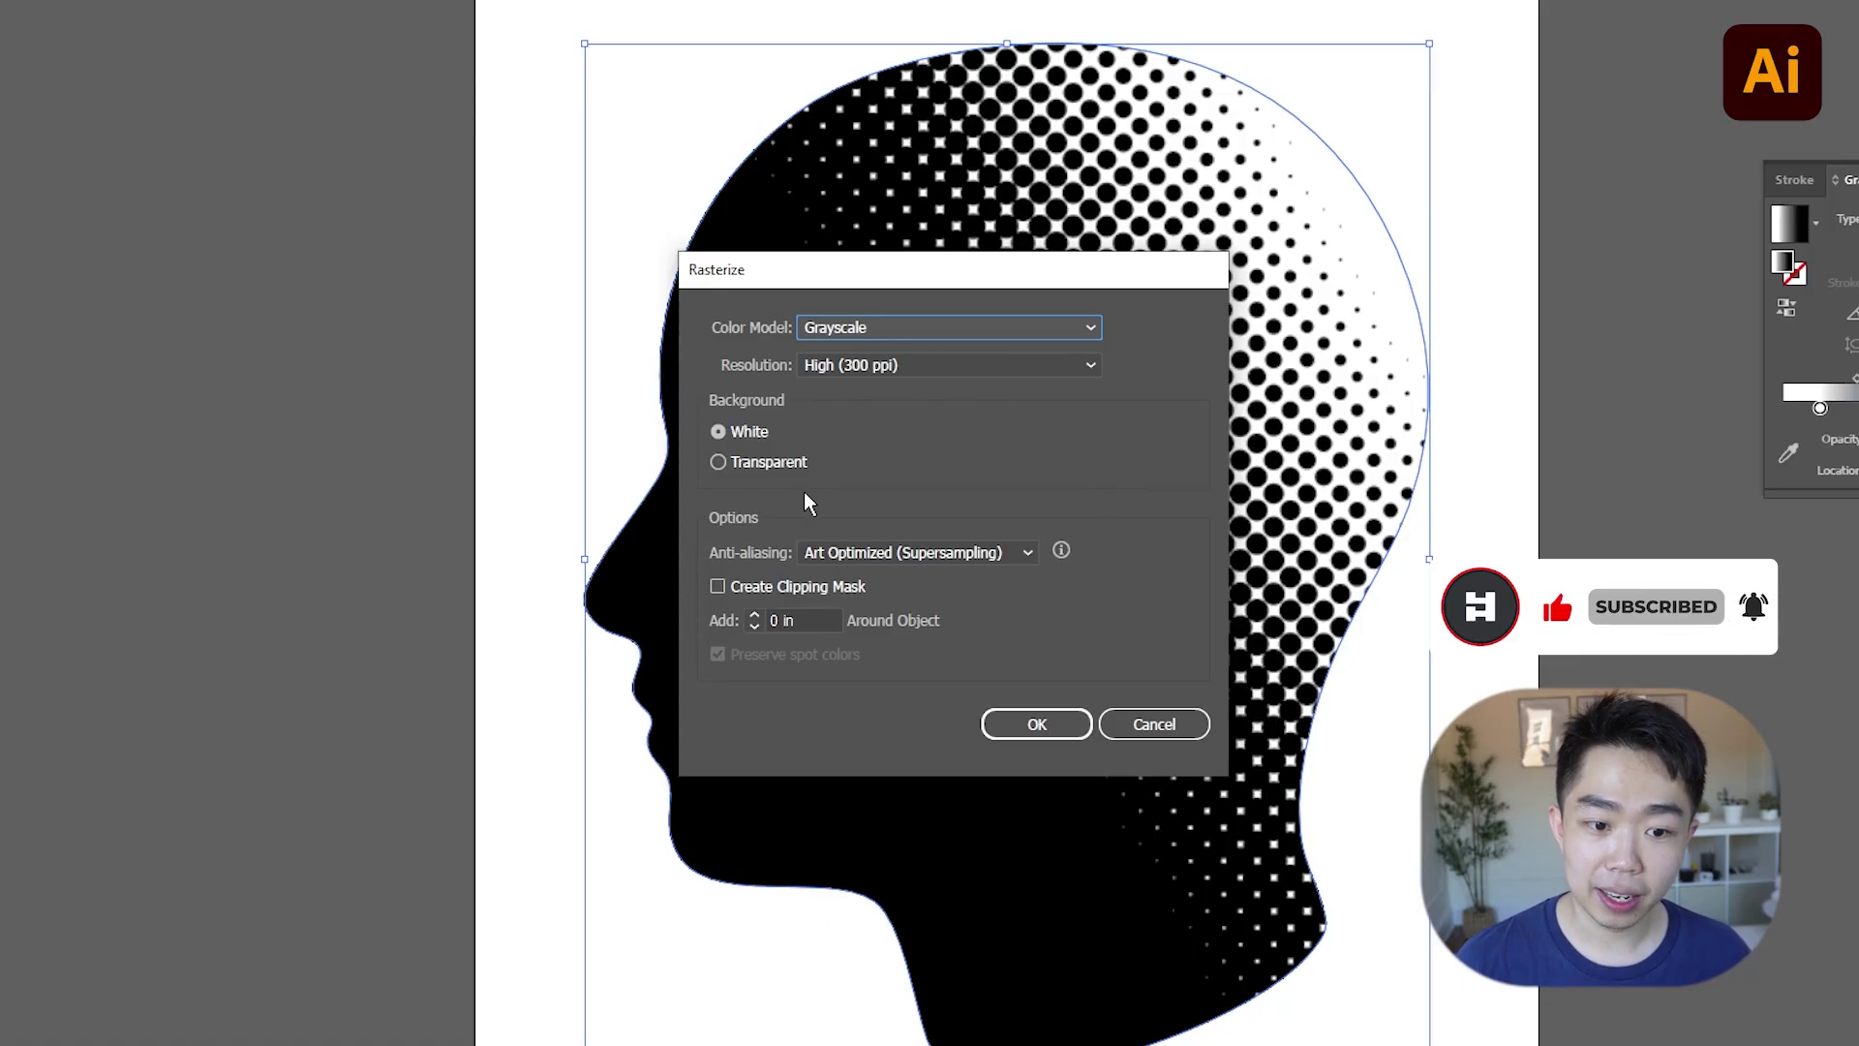
left_click(1046, 716)
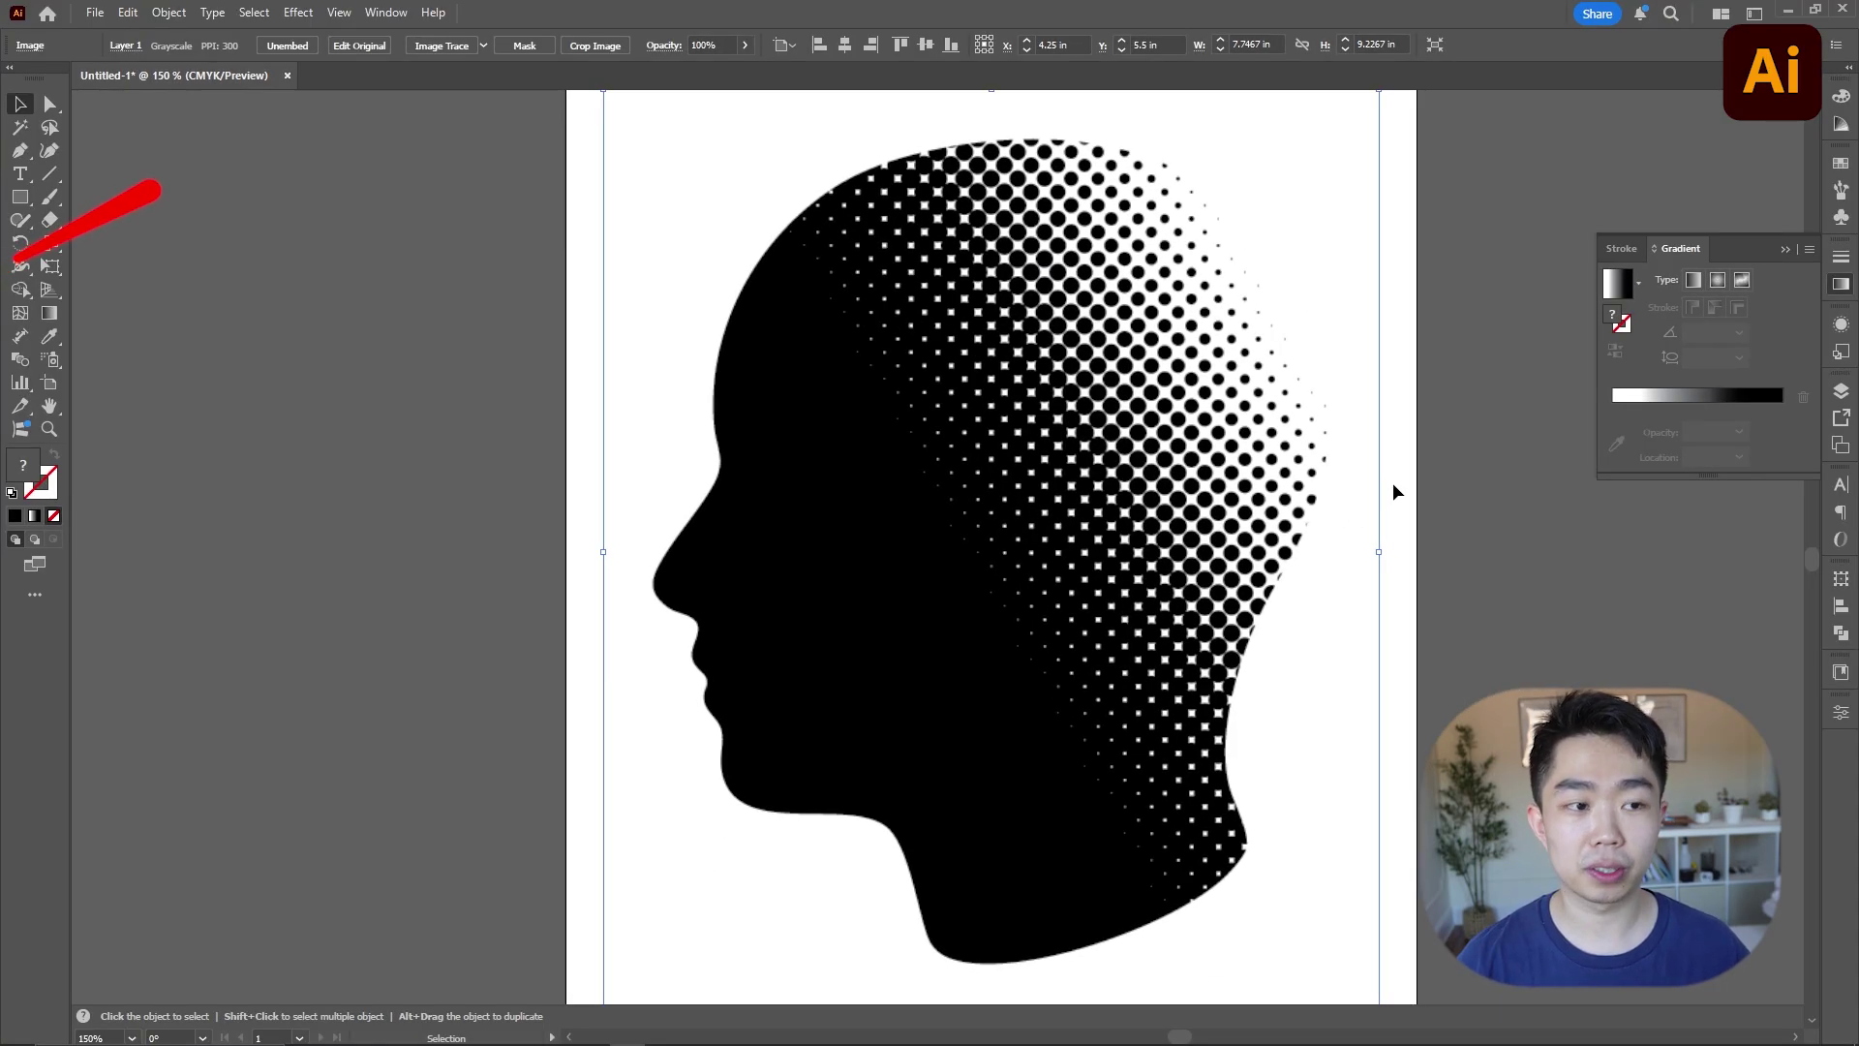
Step: Image-trace the rasterized head with the Default preset, accepting the slow-tracing warning
left_click(440, 48)
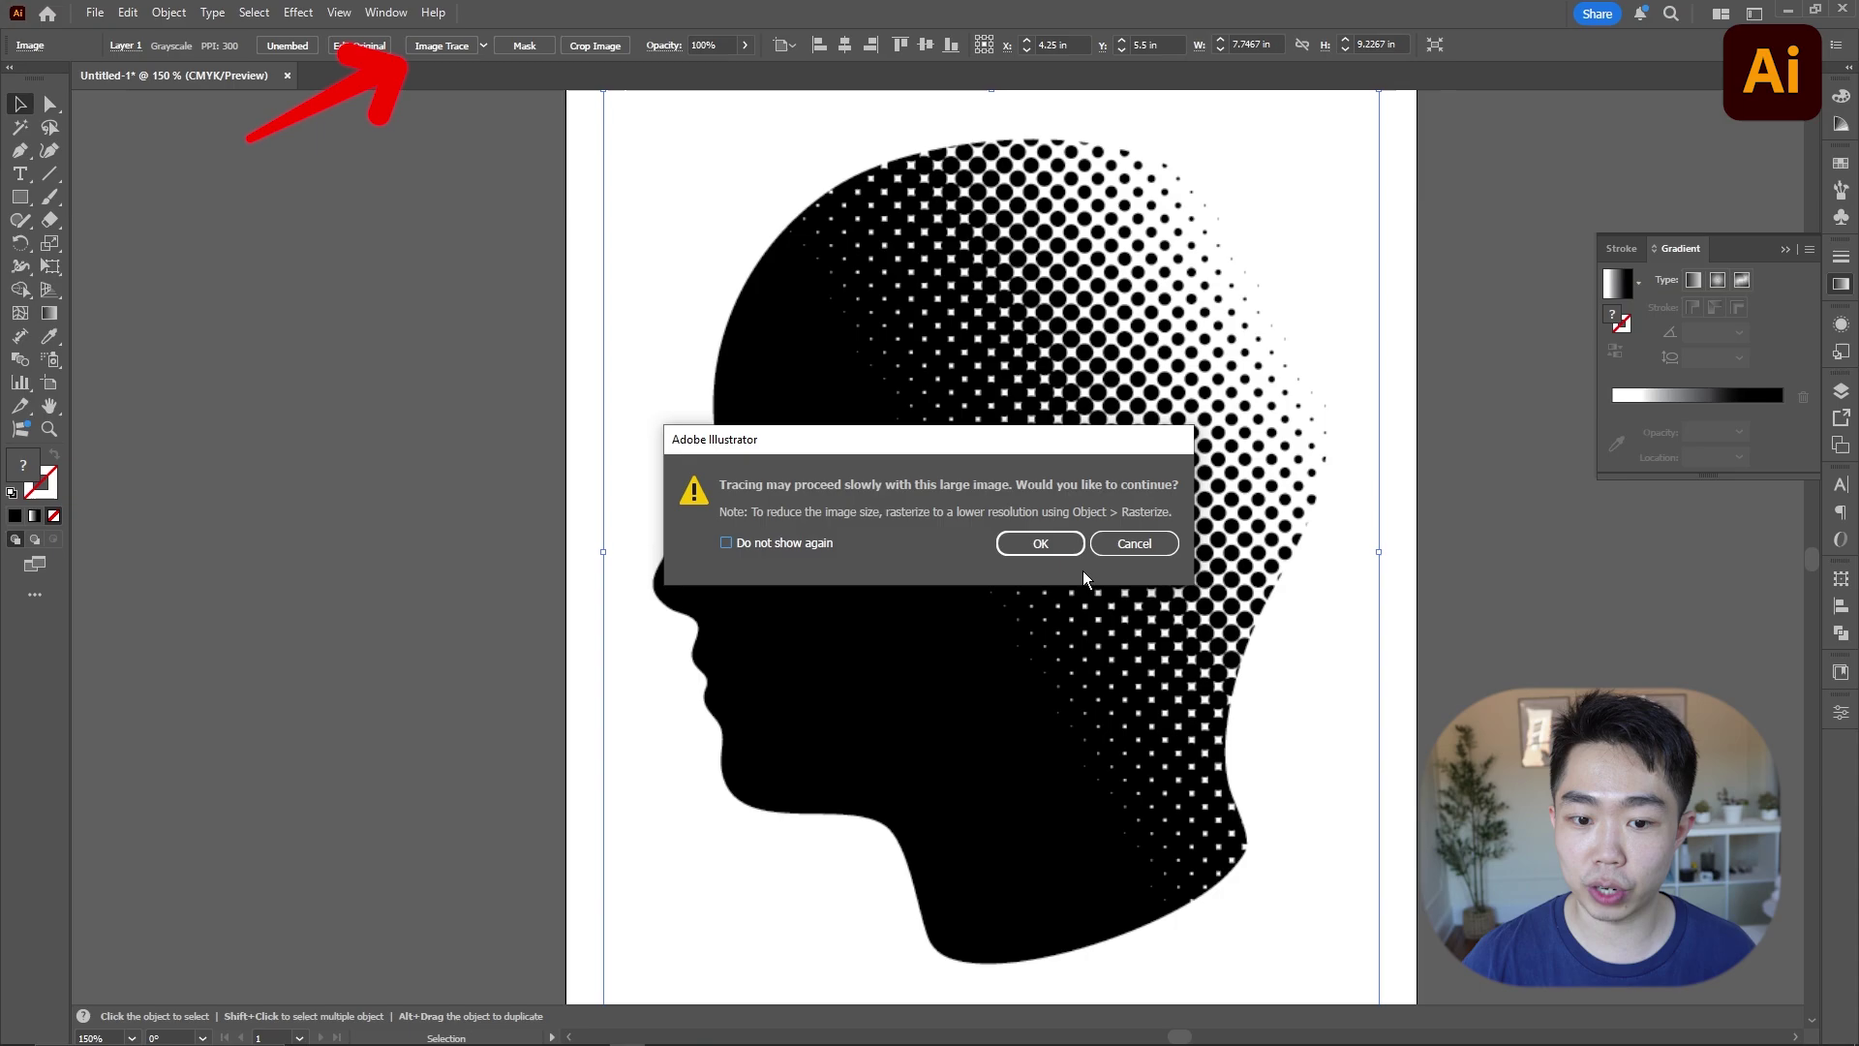
left_click(1040, 544)
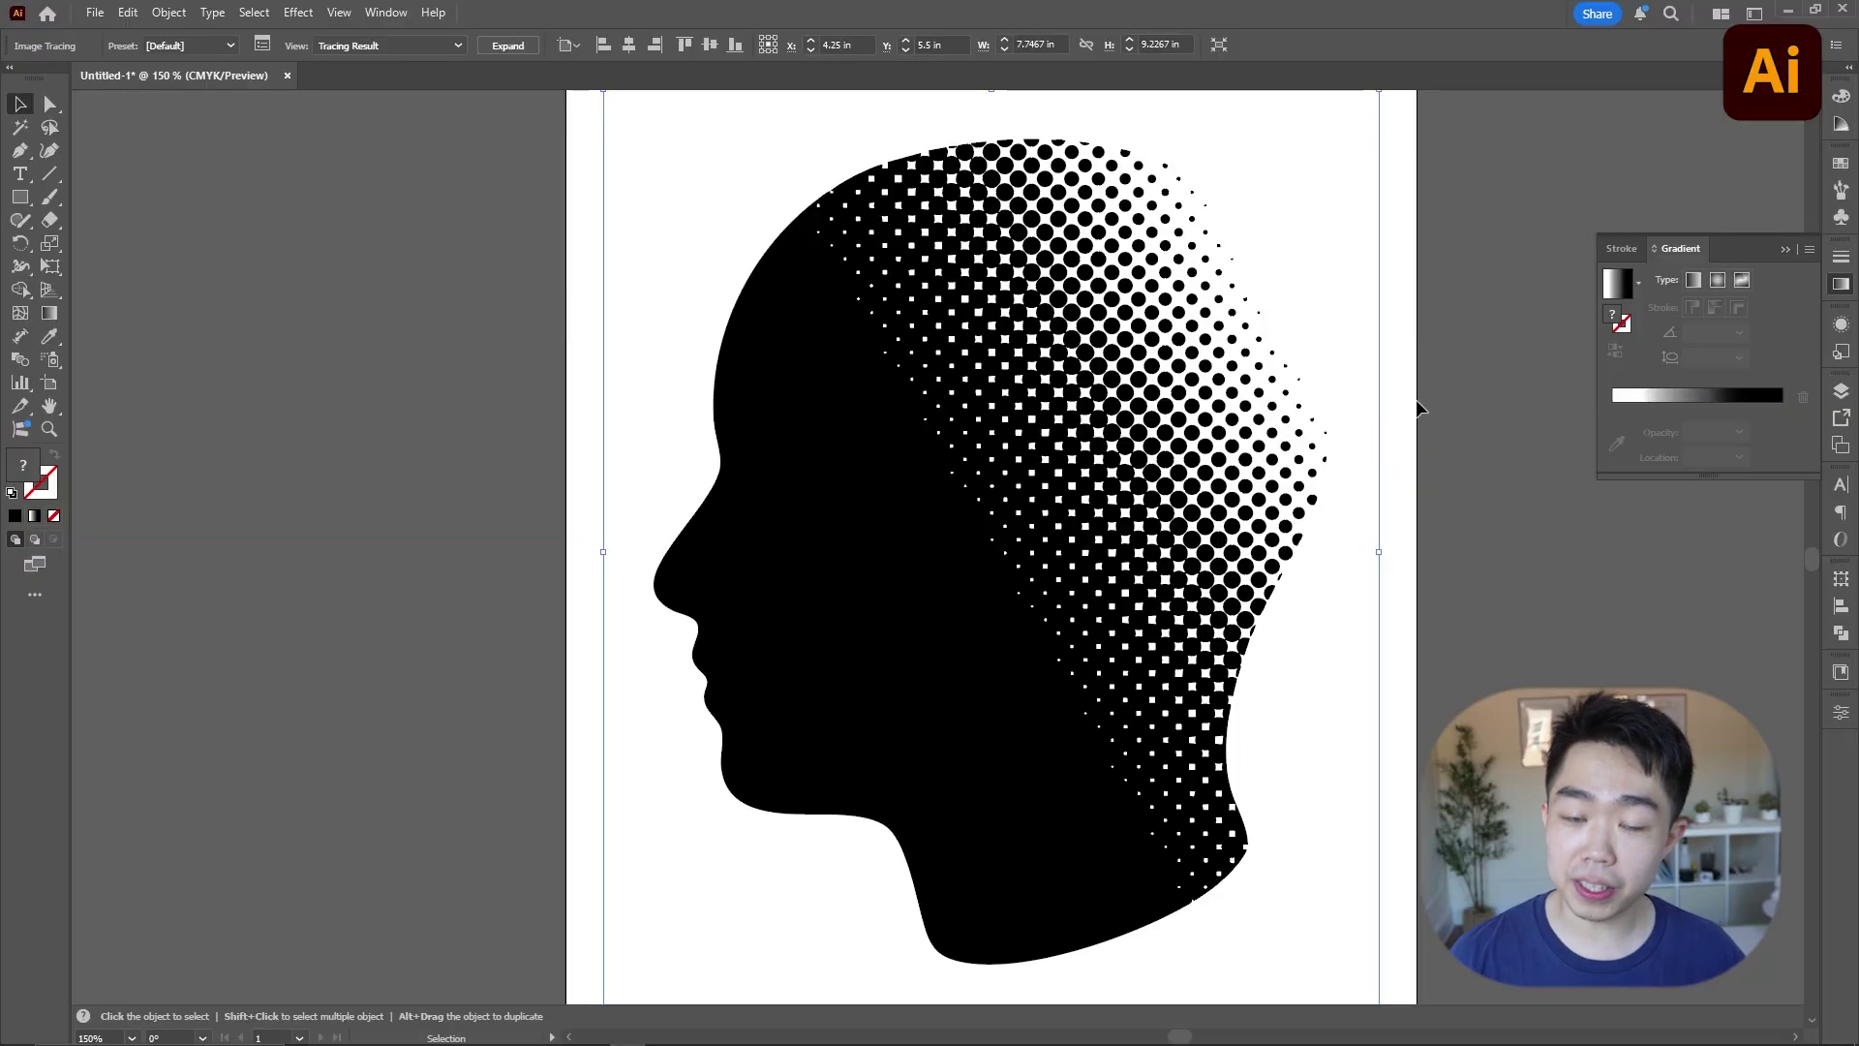
Step: Set the trace's advanced options to Paths 1%, Corners 0% and Noise 1 px
scroll(1200, 368, "up", 5)
scroll(920, 384, "down", 3)
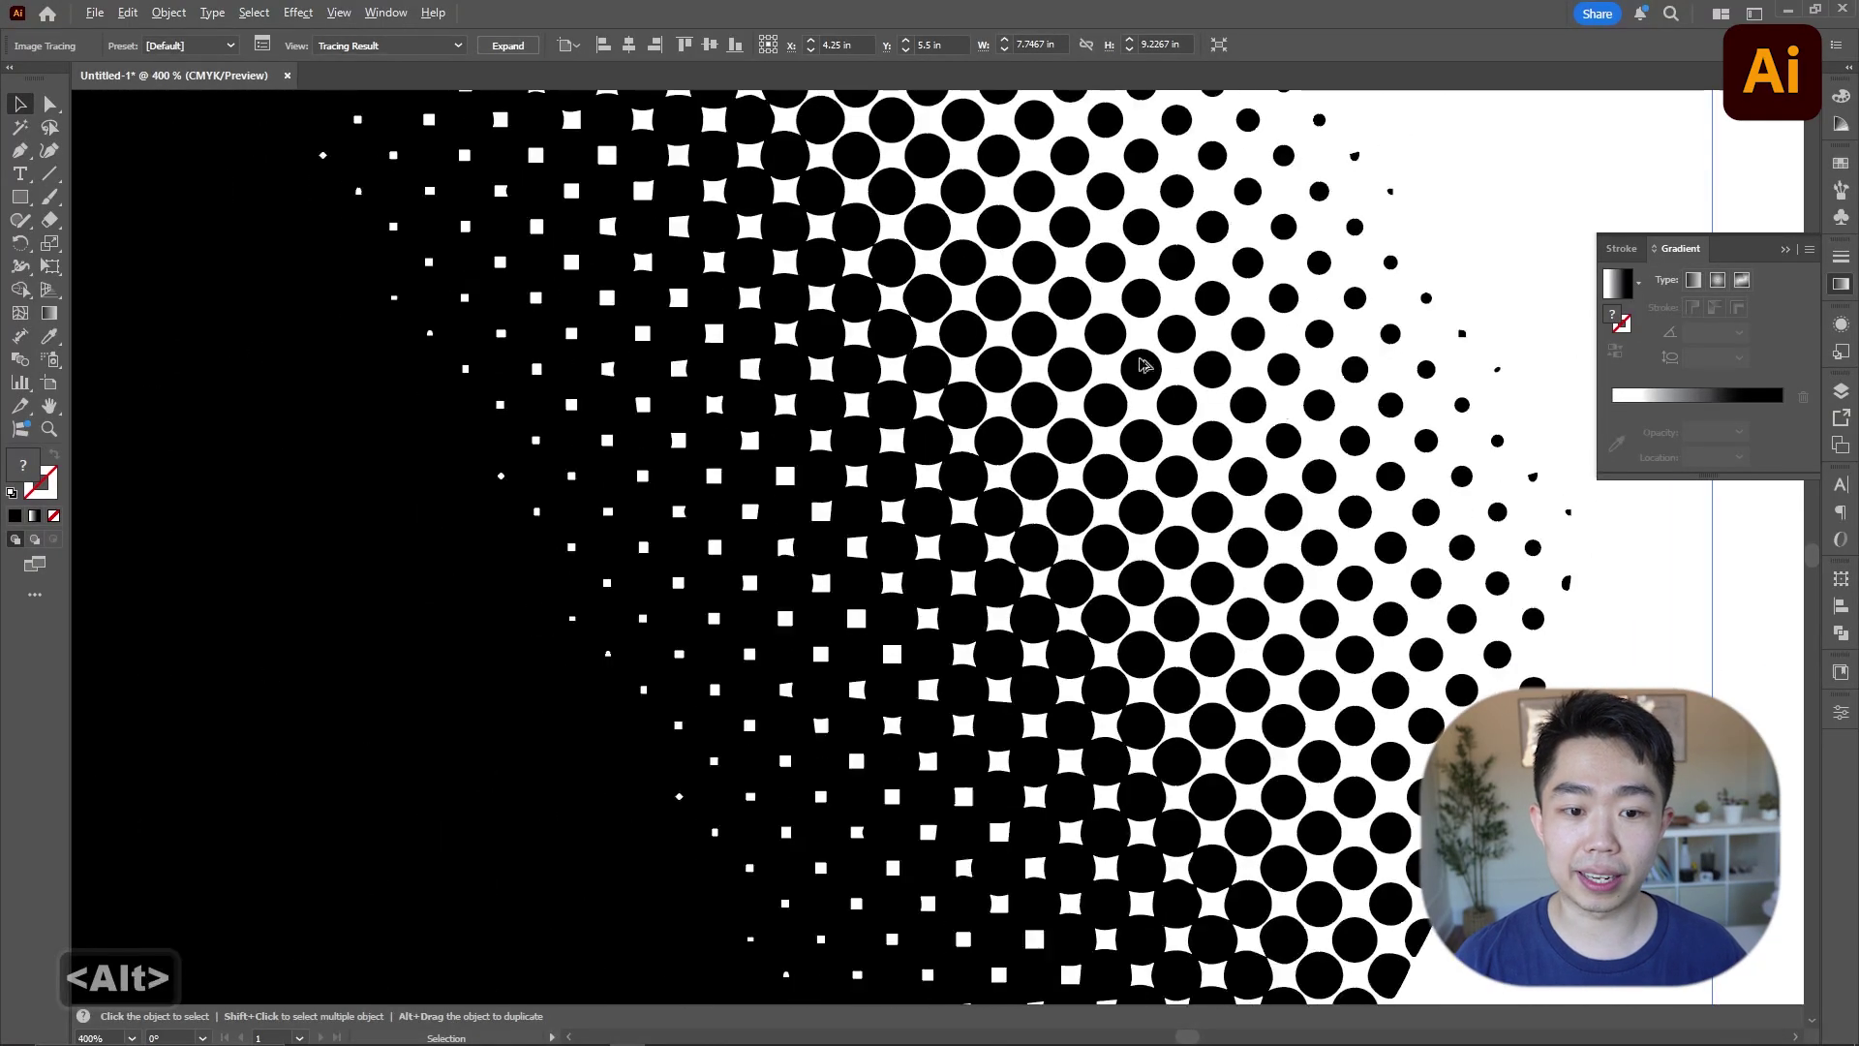
scroll(920, 384, "down", 3)
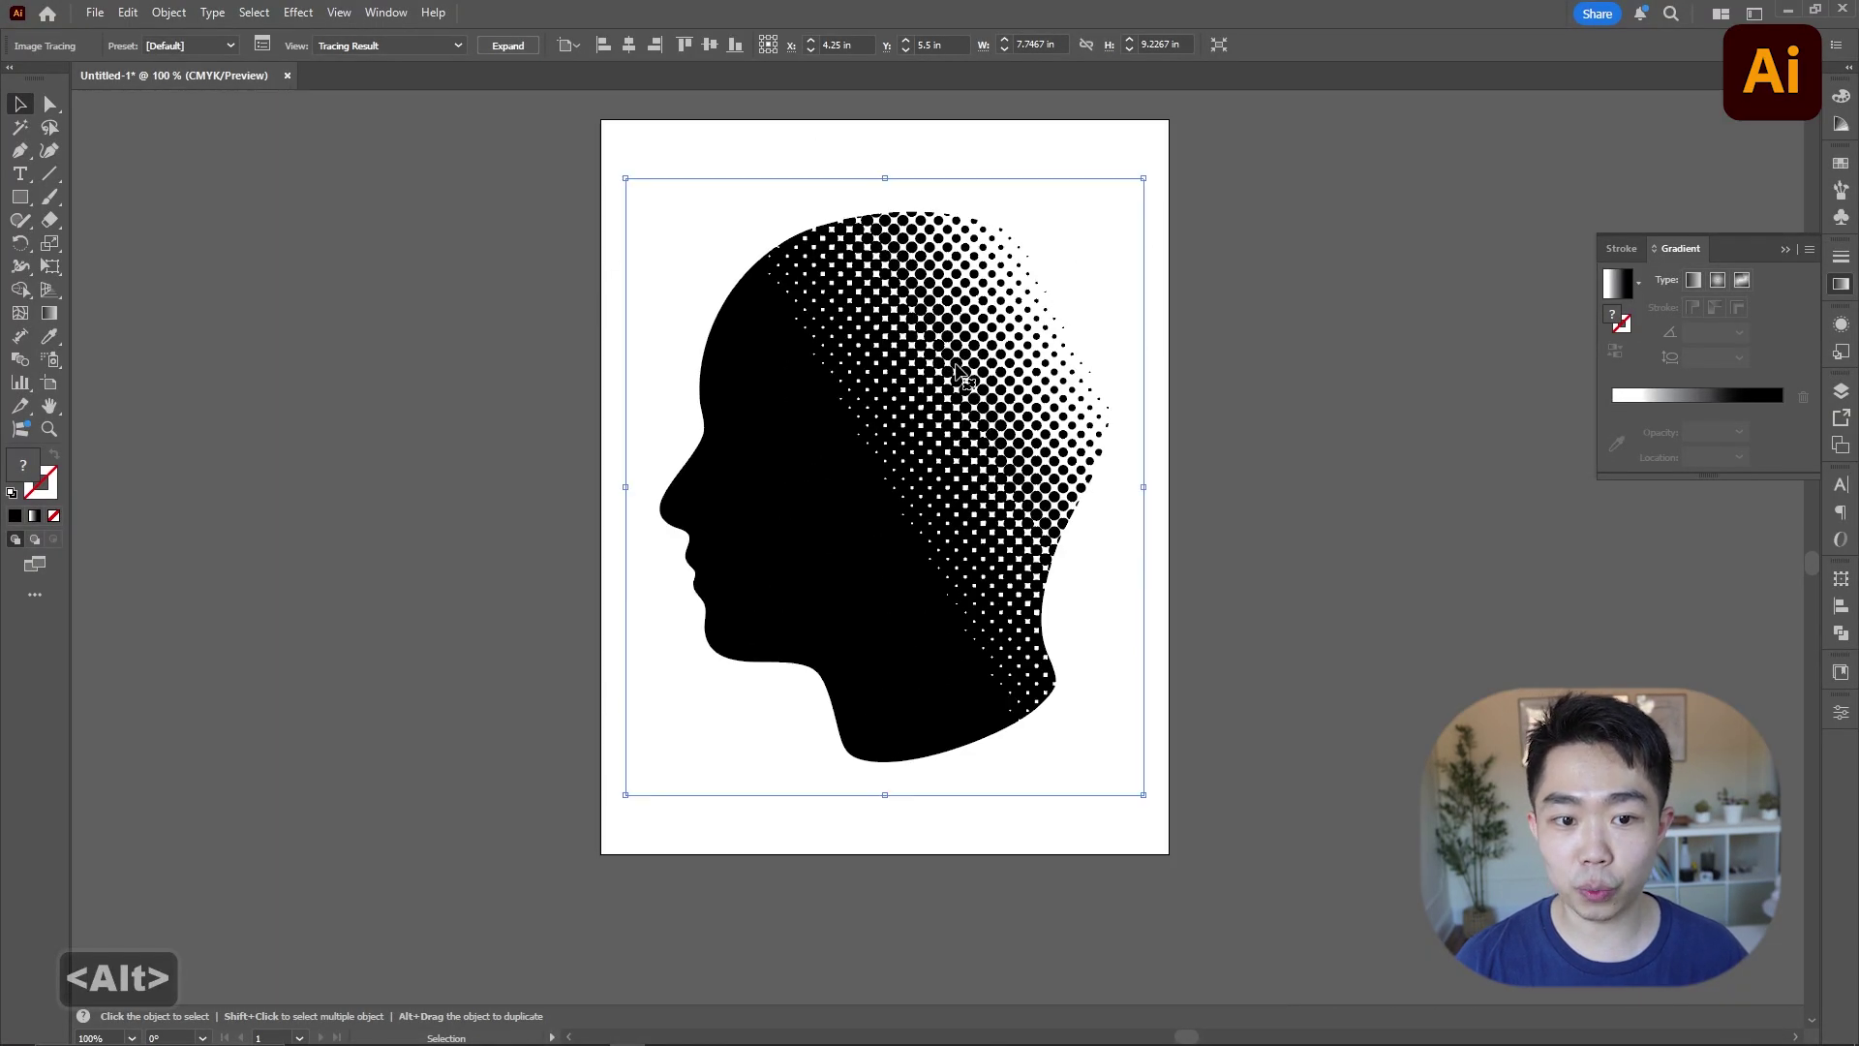
scroll(973, 392, "up", 1)
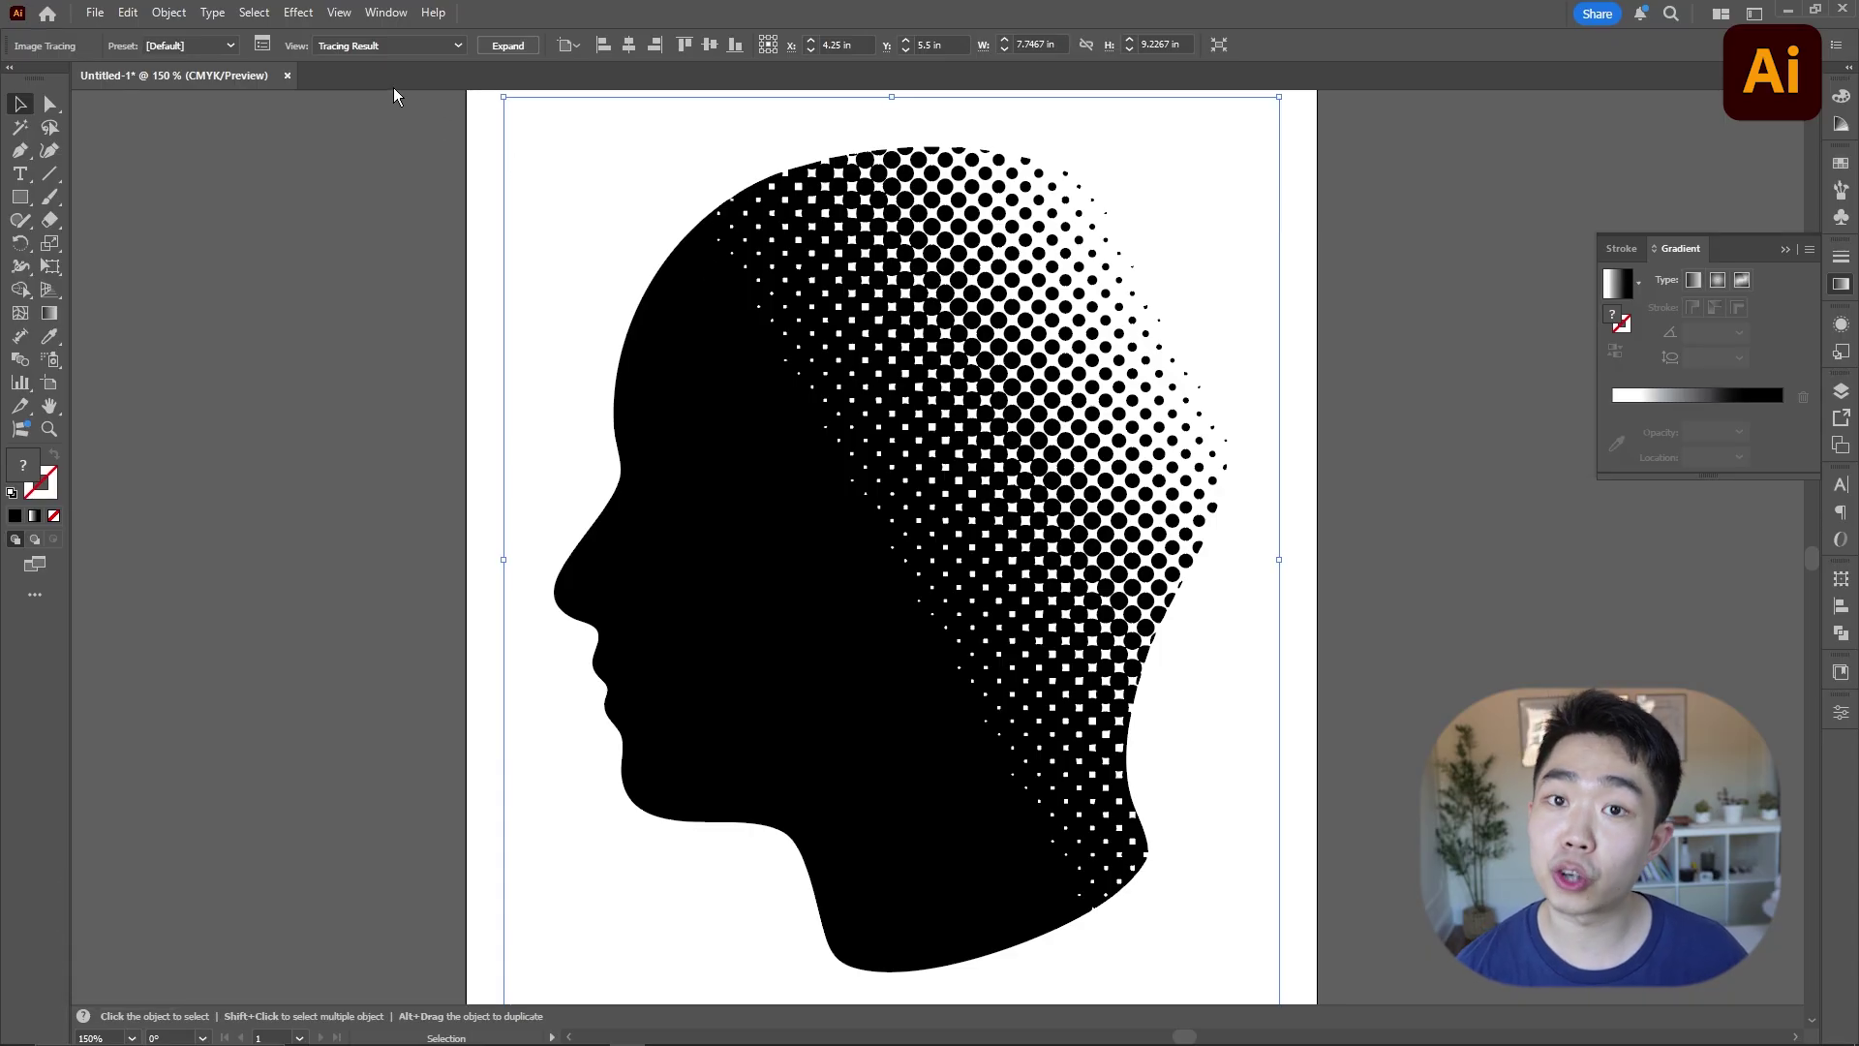
left_click(262, 46)
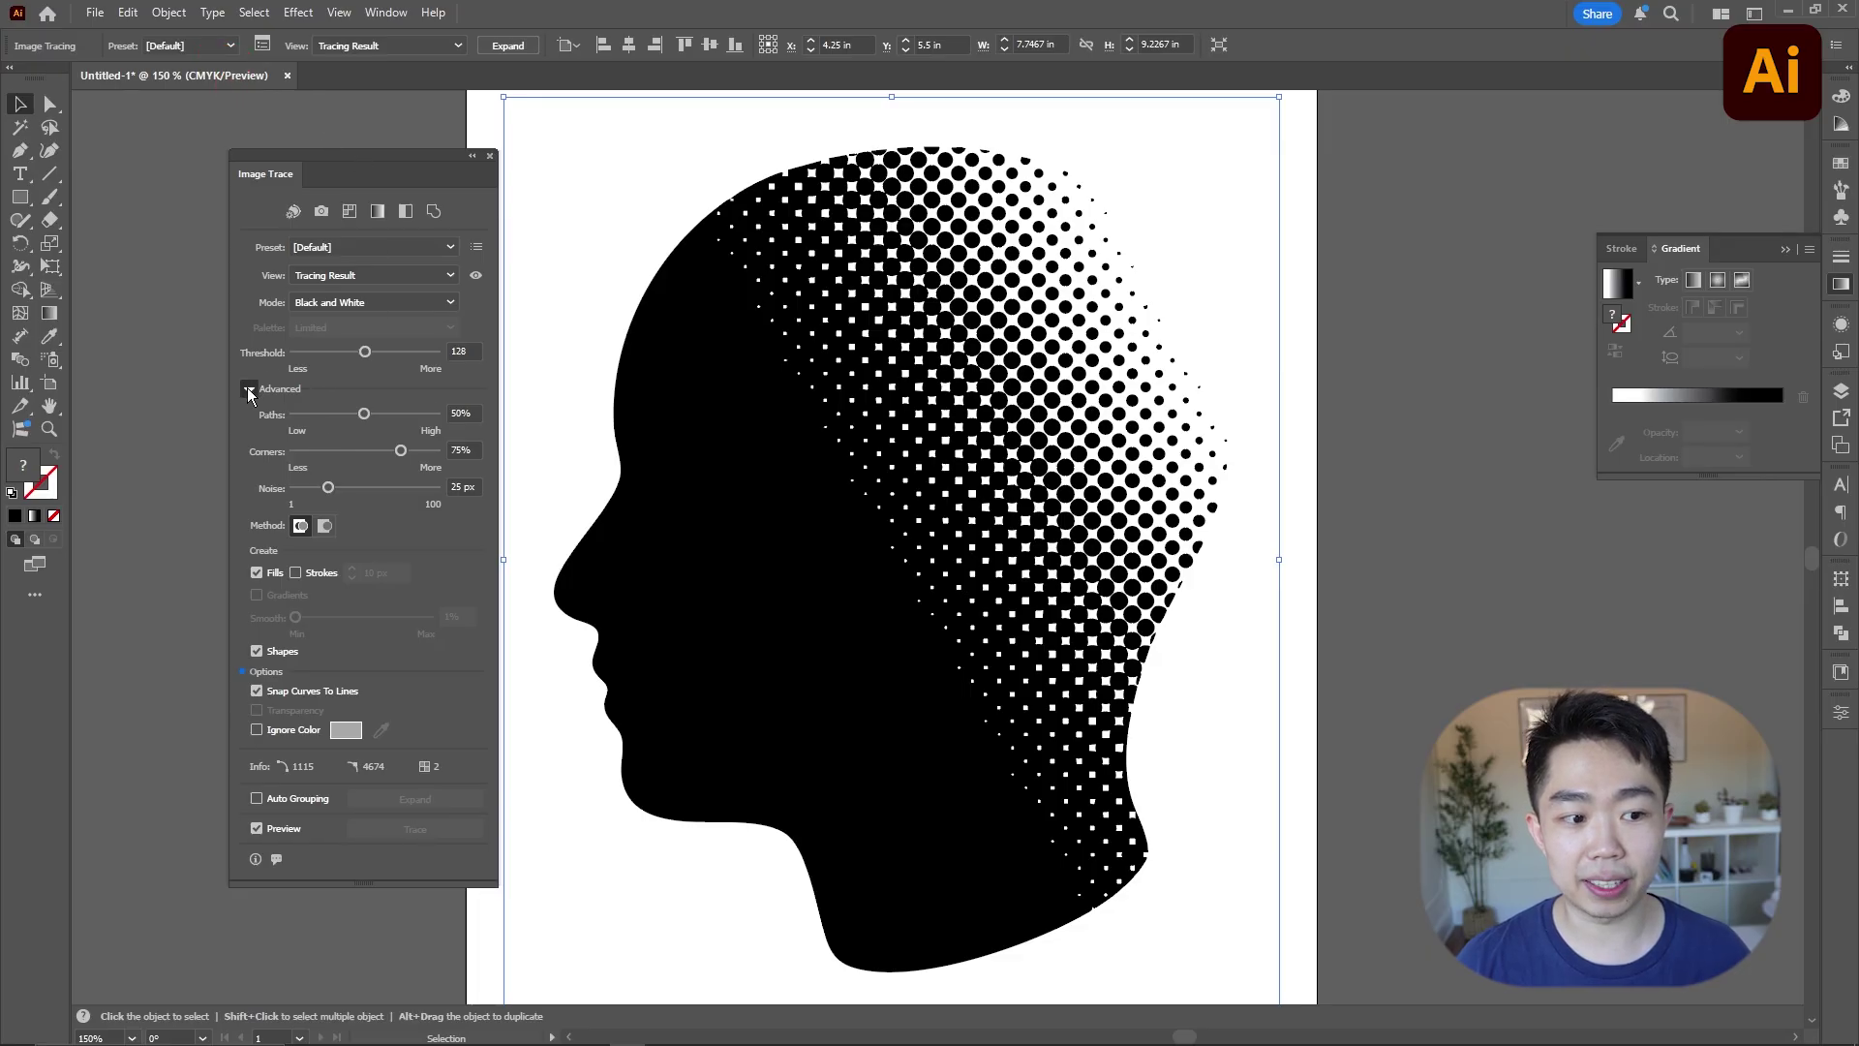
left_click(248, 389)
left_click(249, 389)
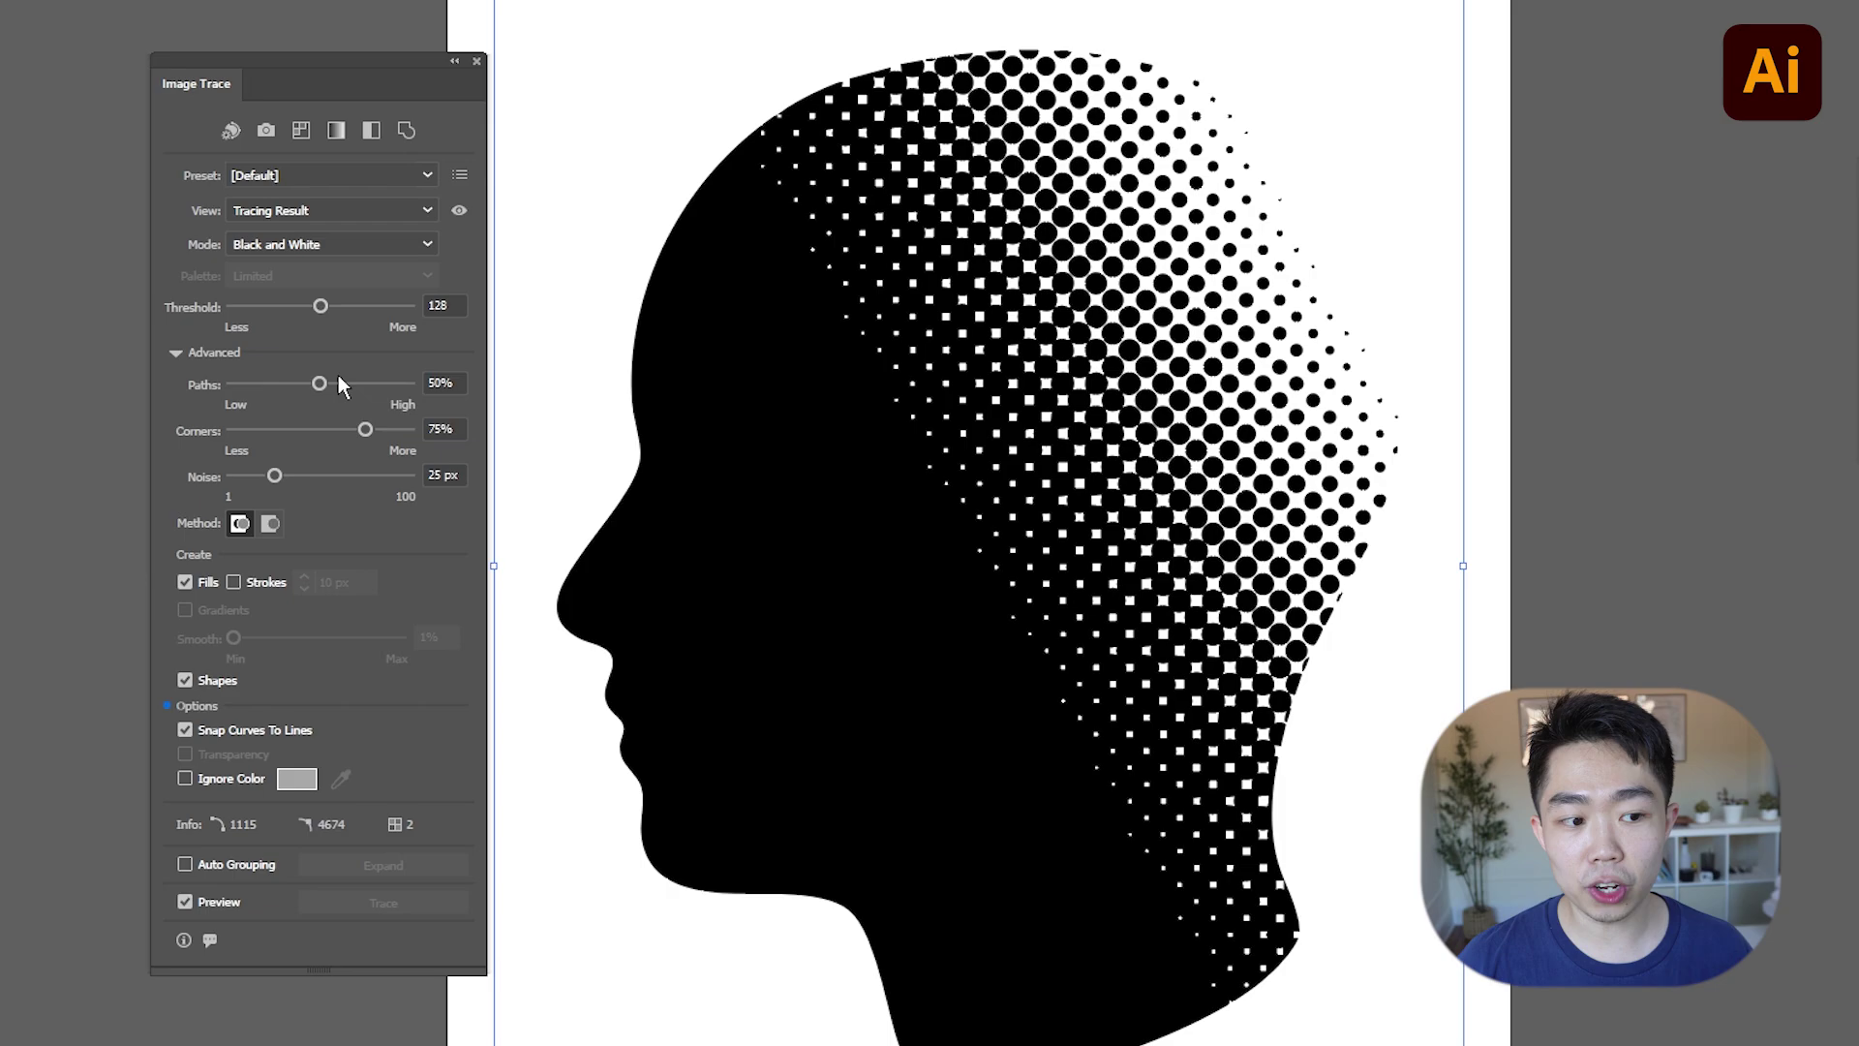
left_click_drag(310, 384, 182, 384)
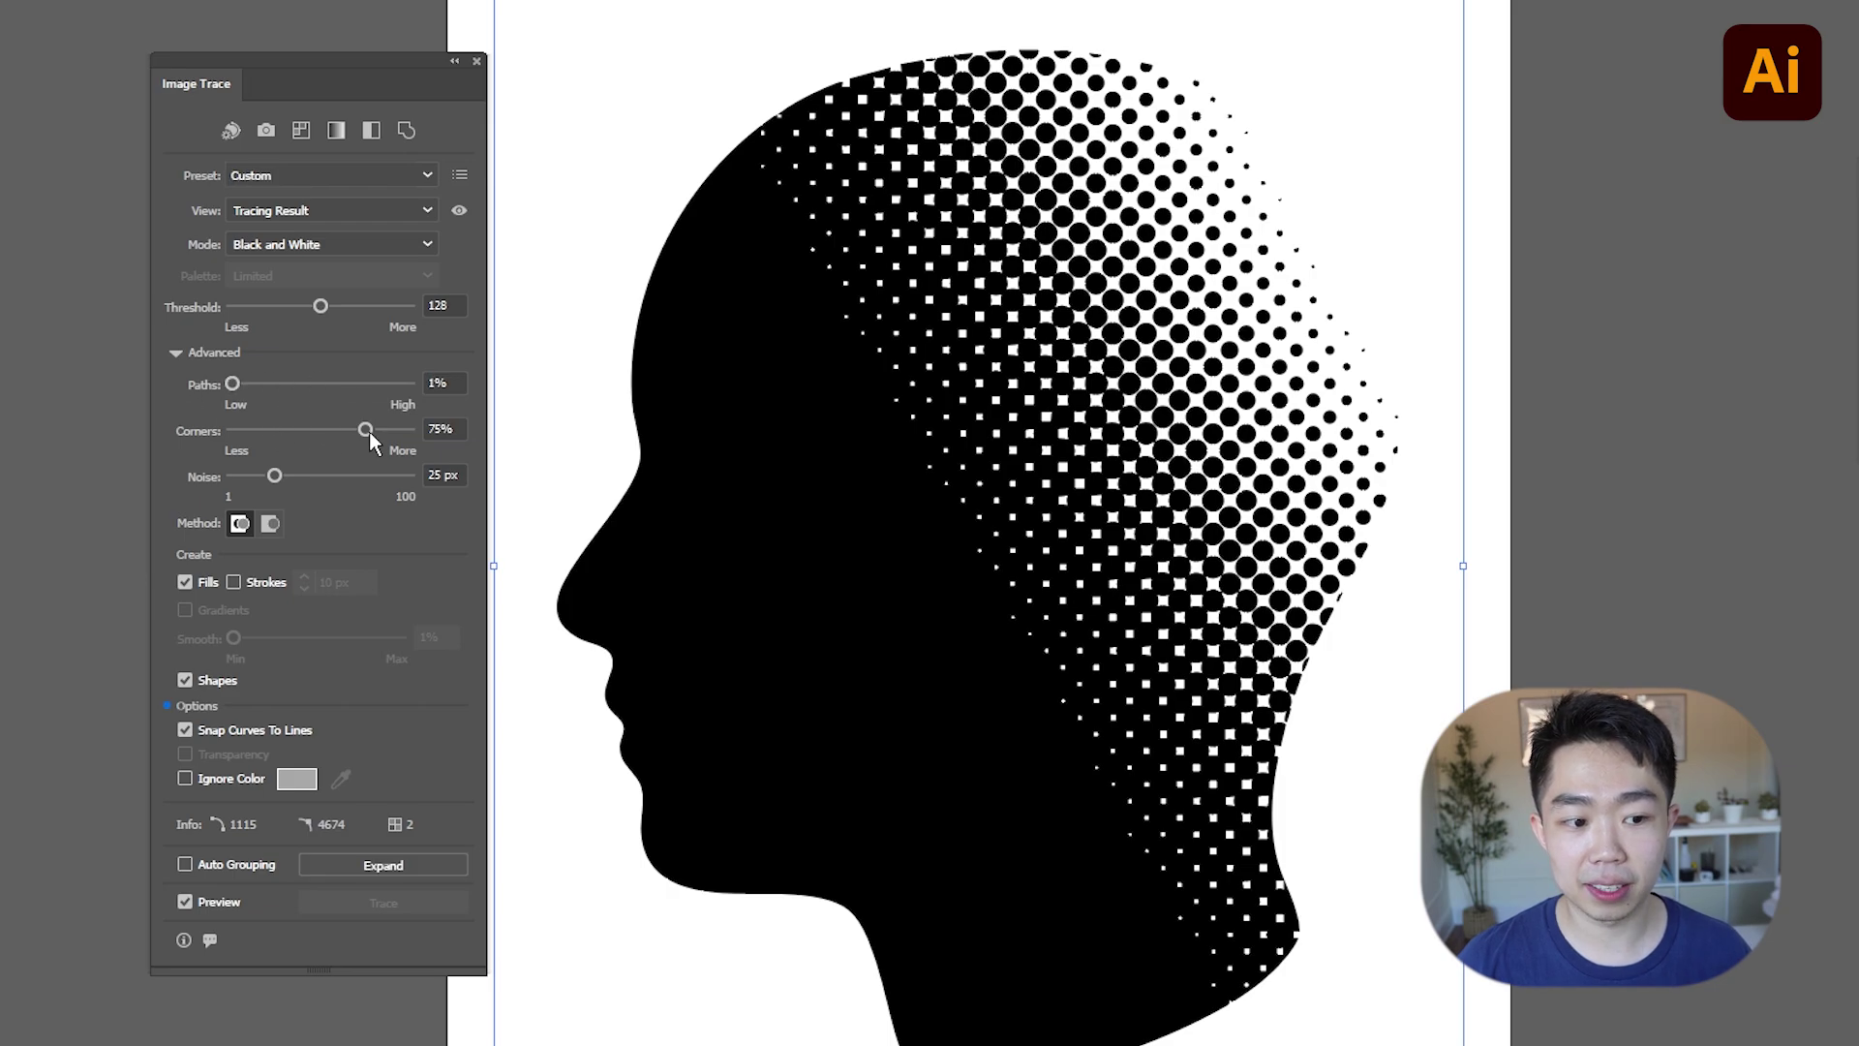
left_click_drag(369, 432, 362, 427)
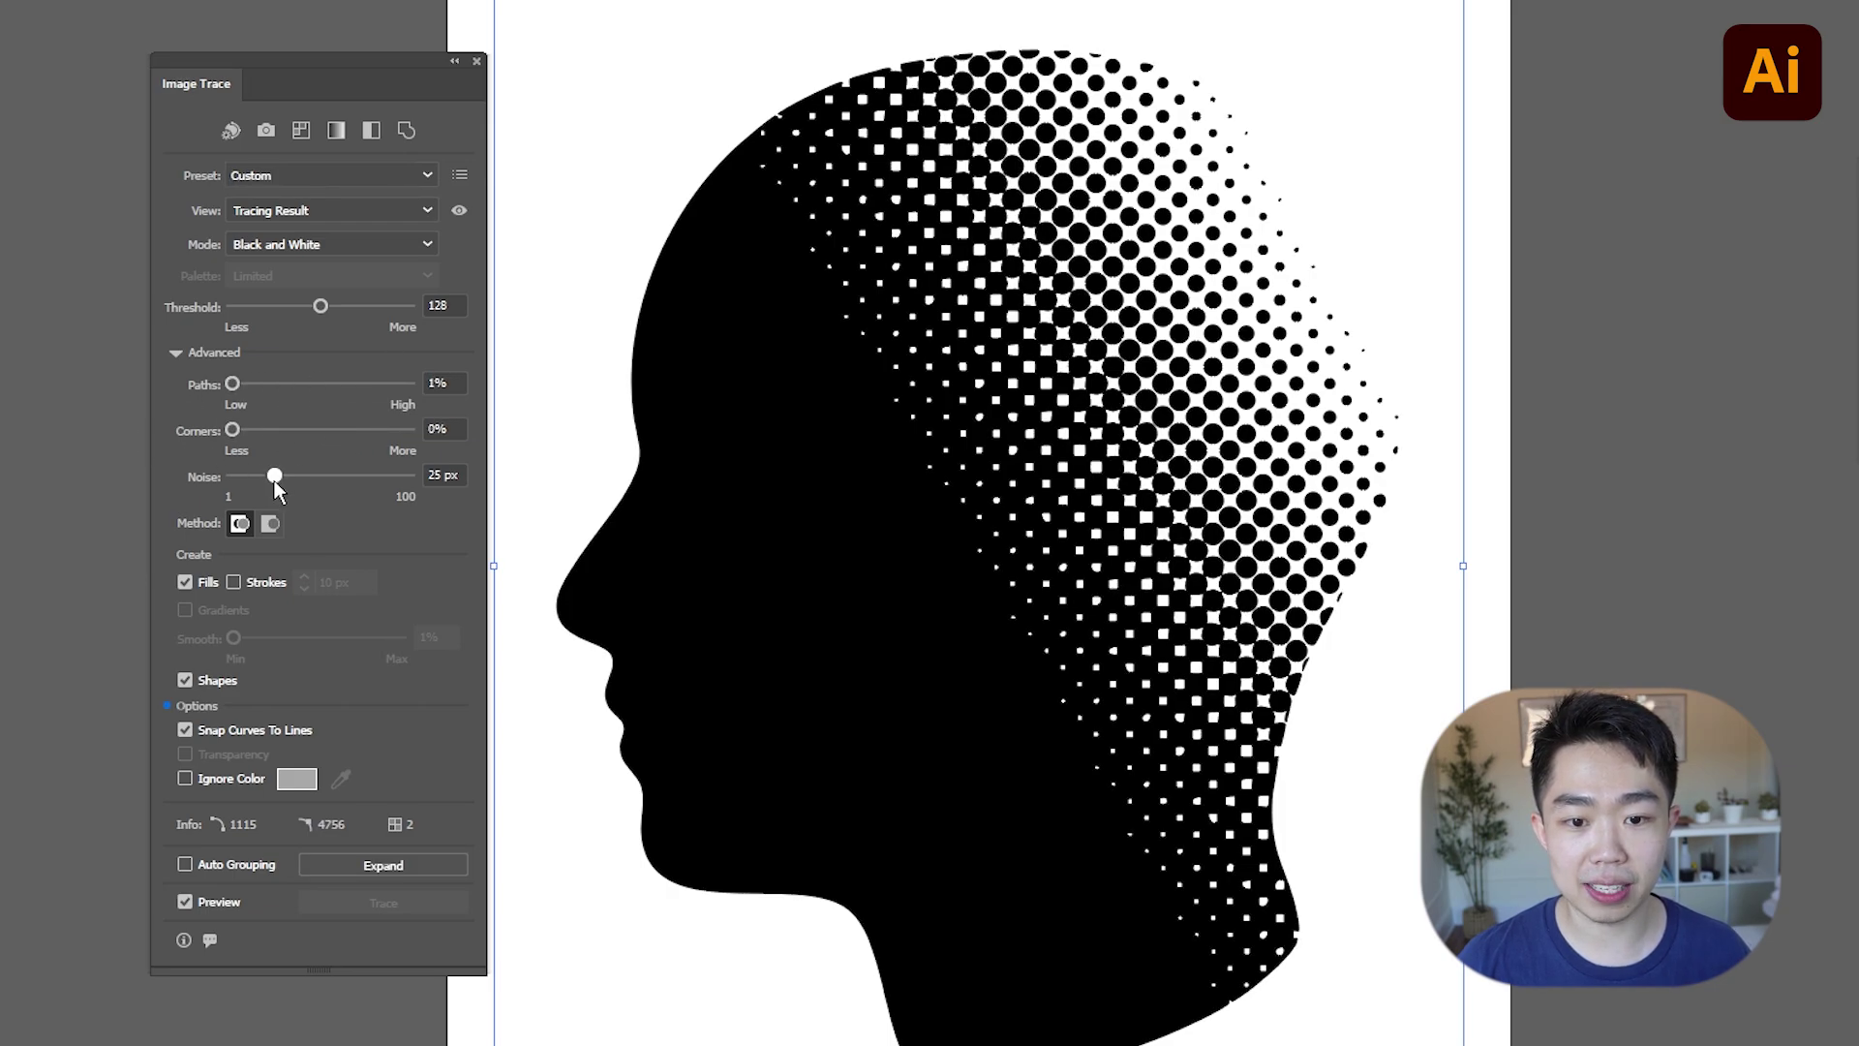
left_click_drag(273, 480, 104, 490)
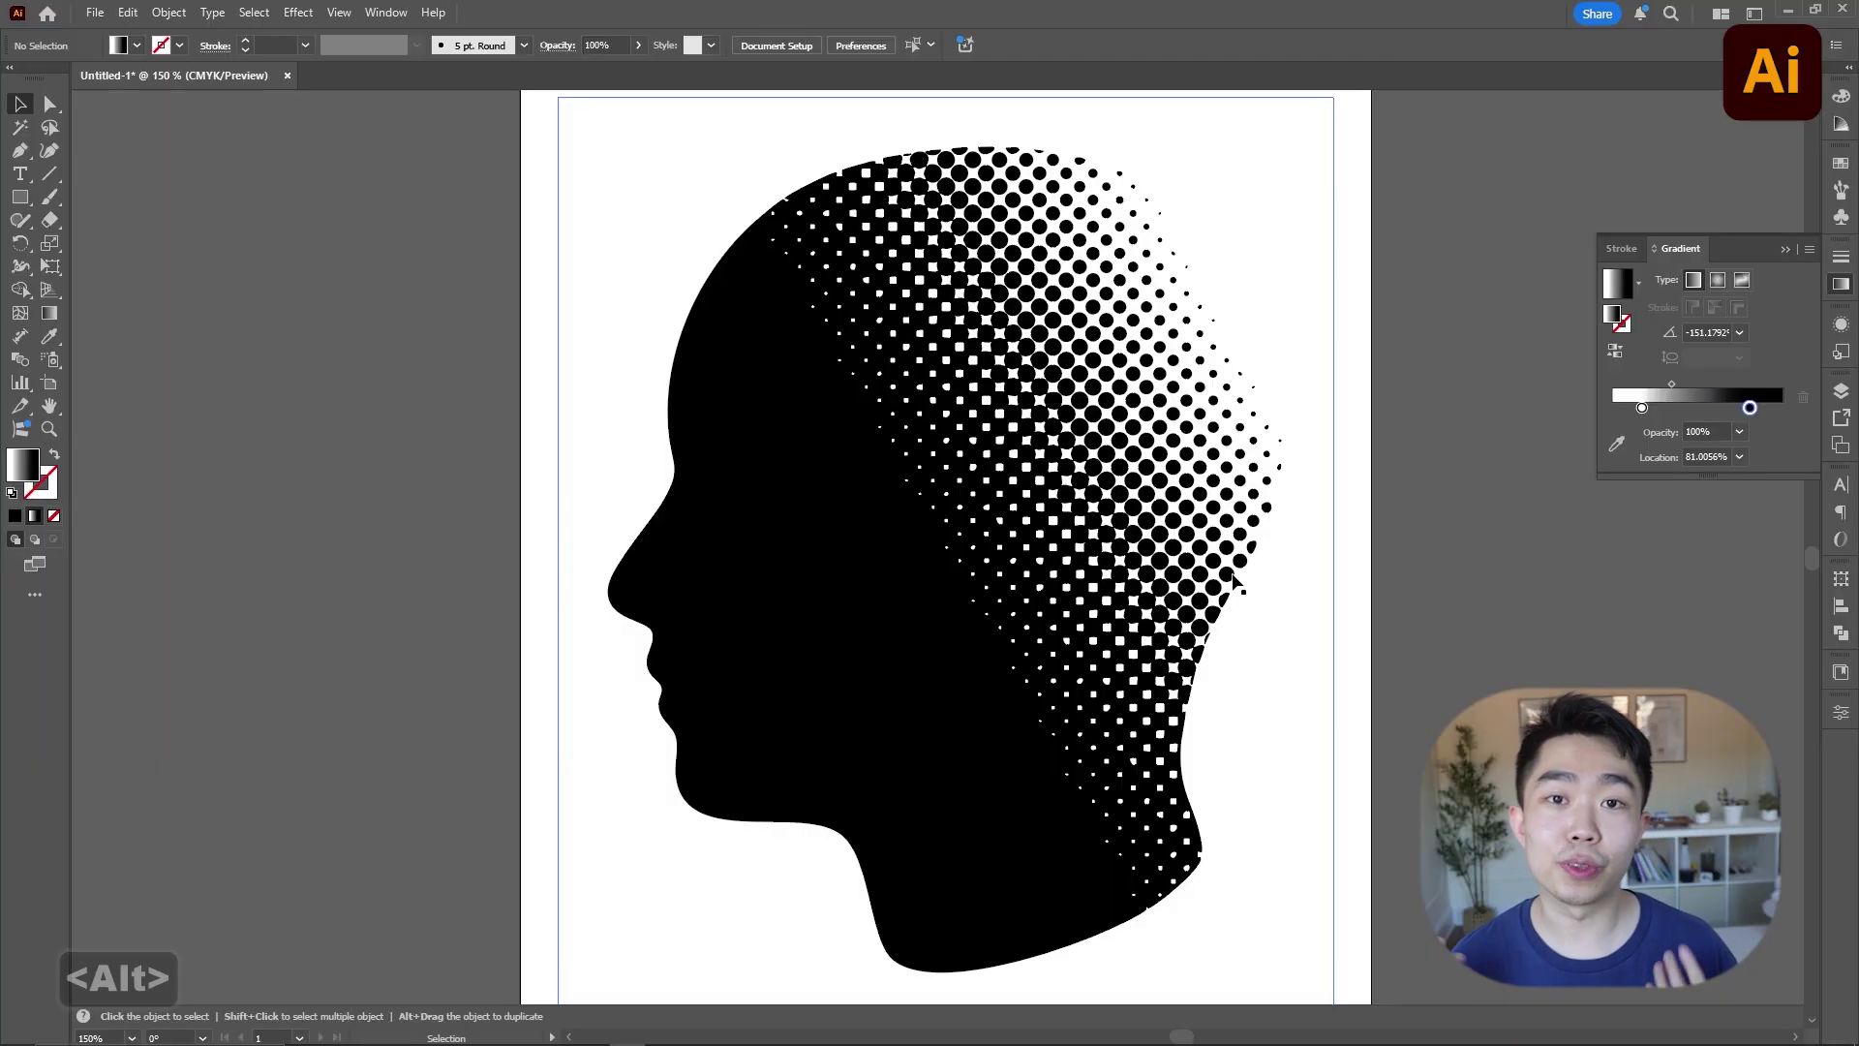
Step: Expand and ungroup the traced head, then select the white background compound shape
left_click(997, 412)
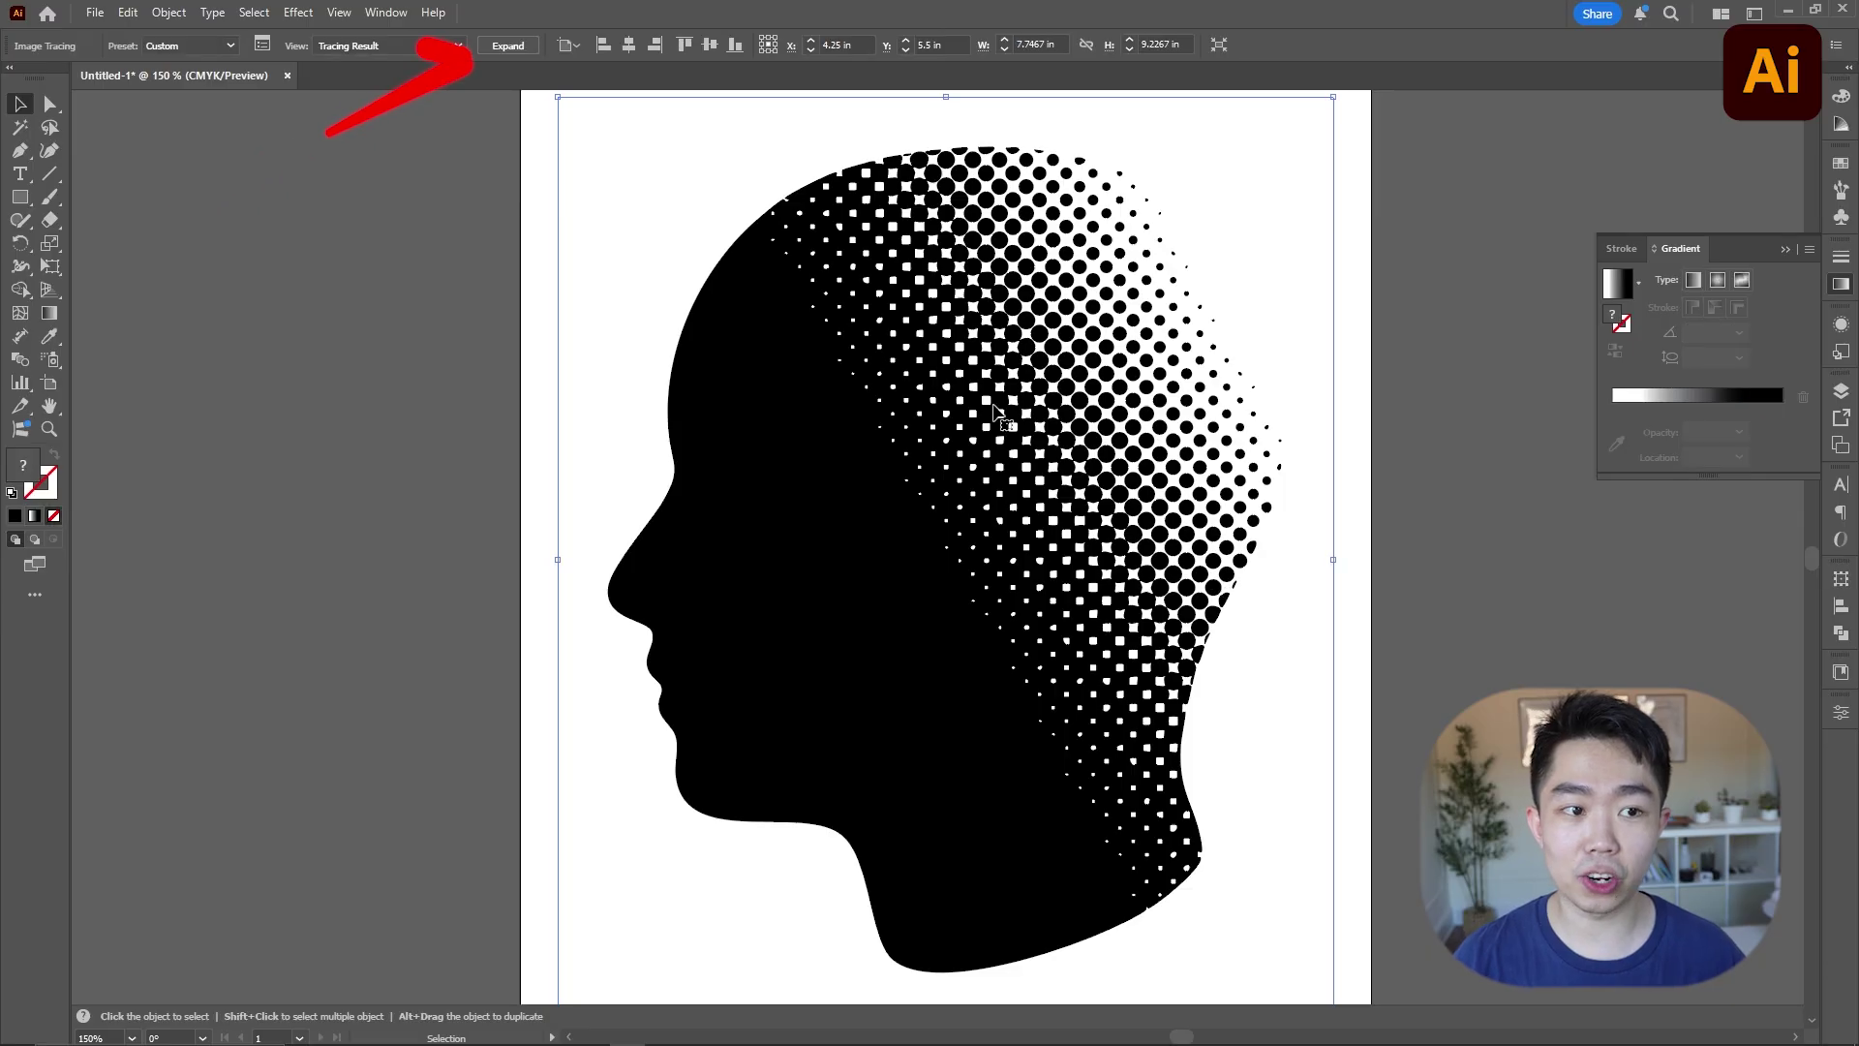
left_click(508, 48)
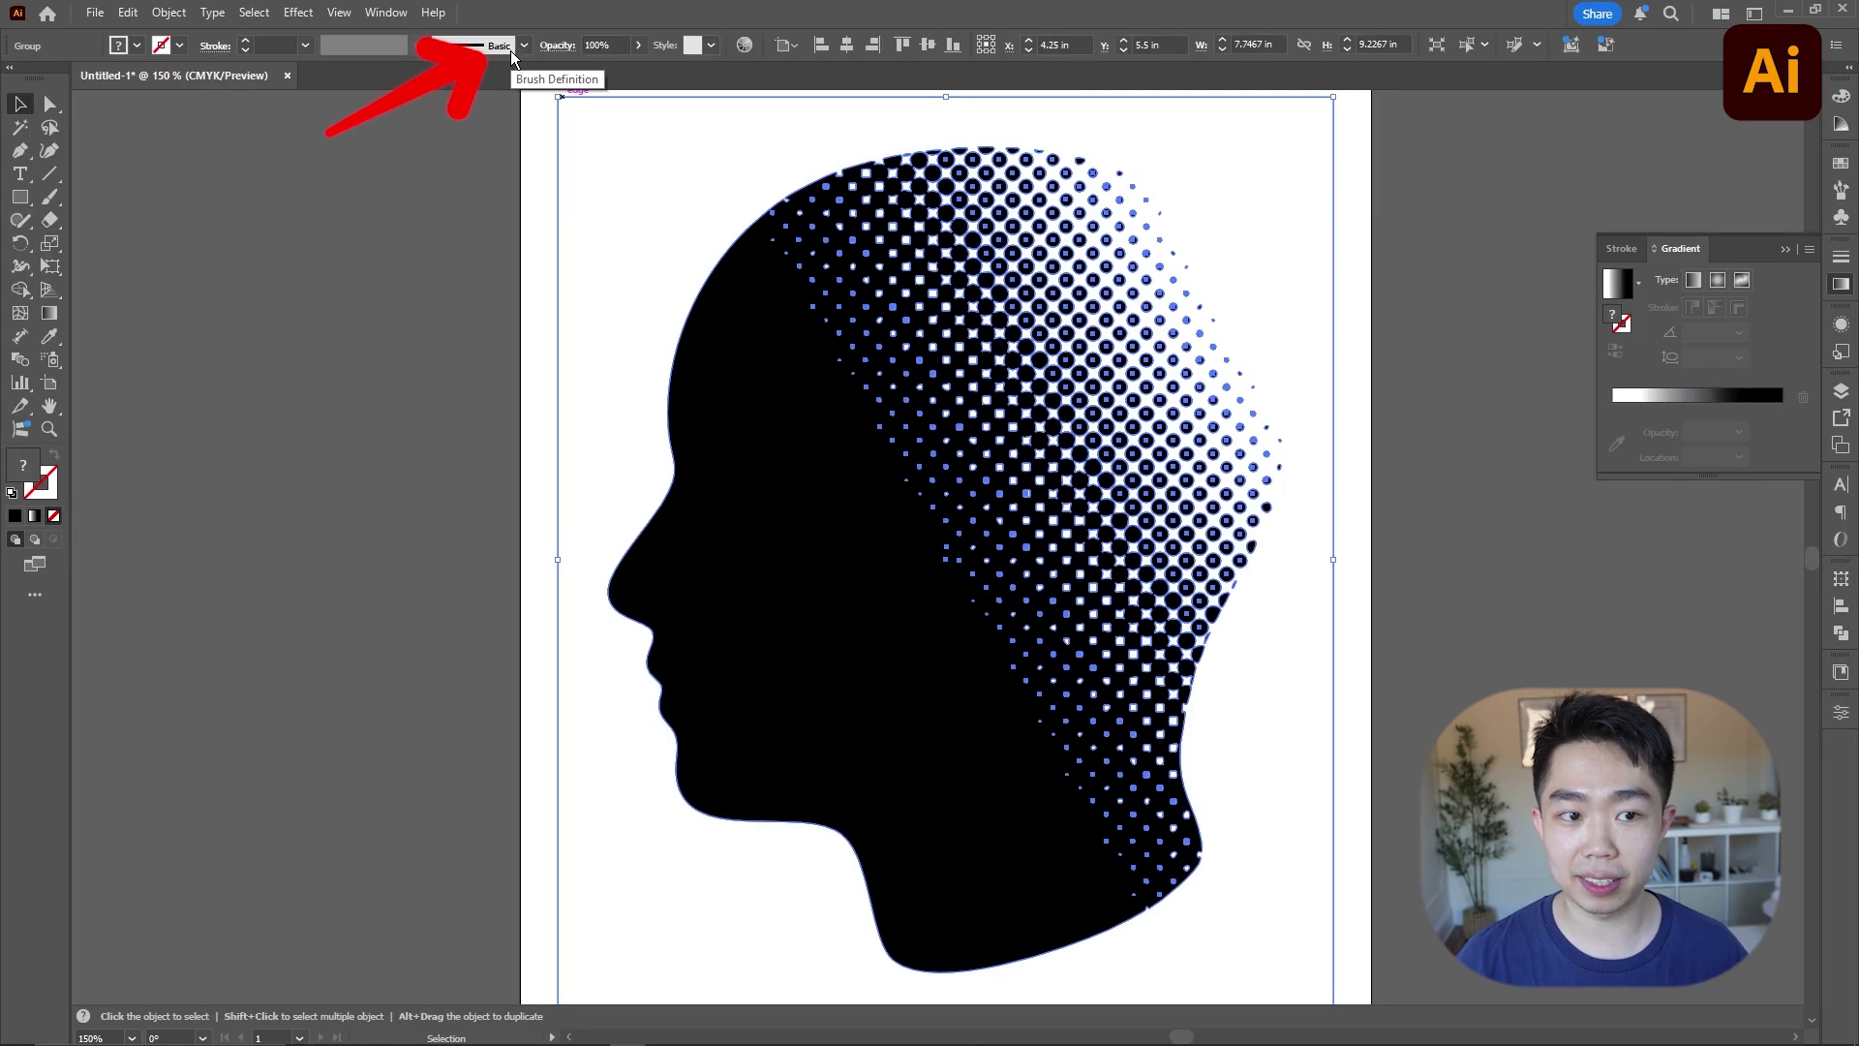
right_click(1279, 329)
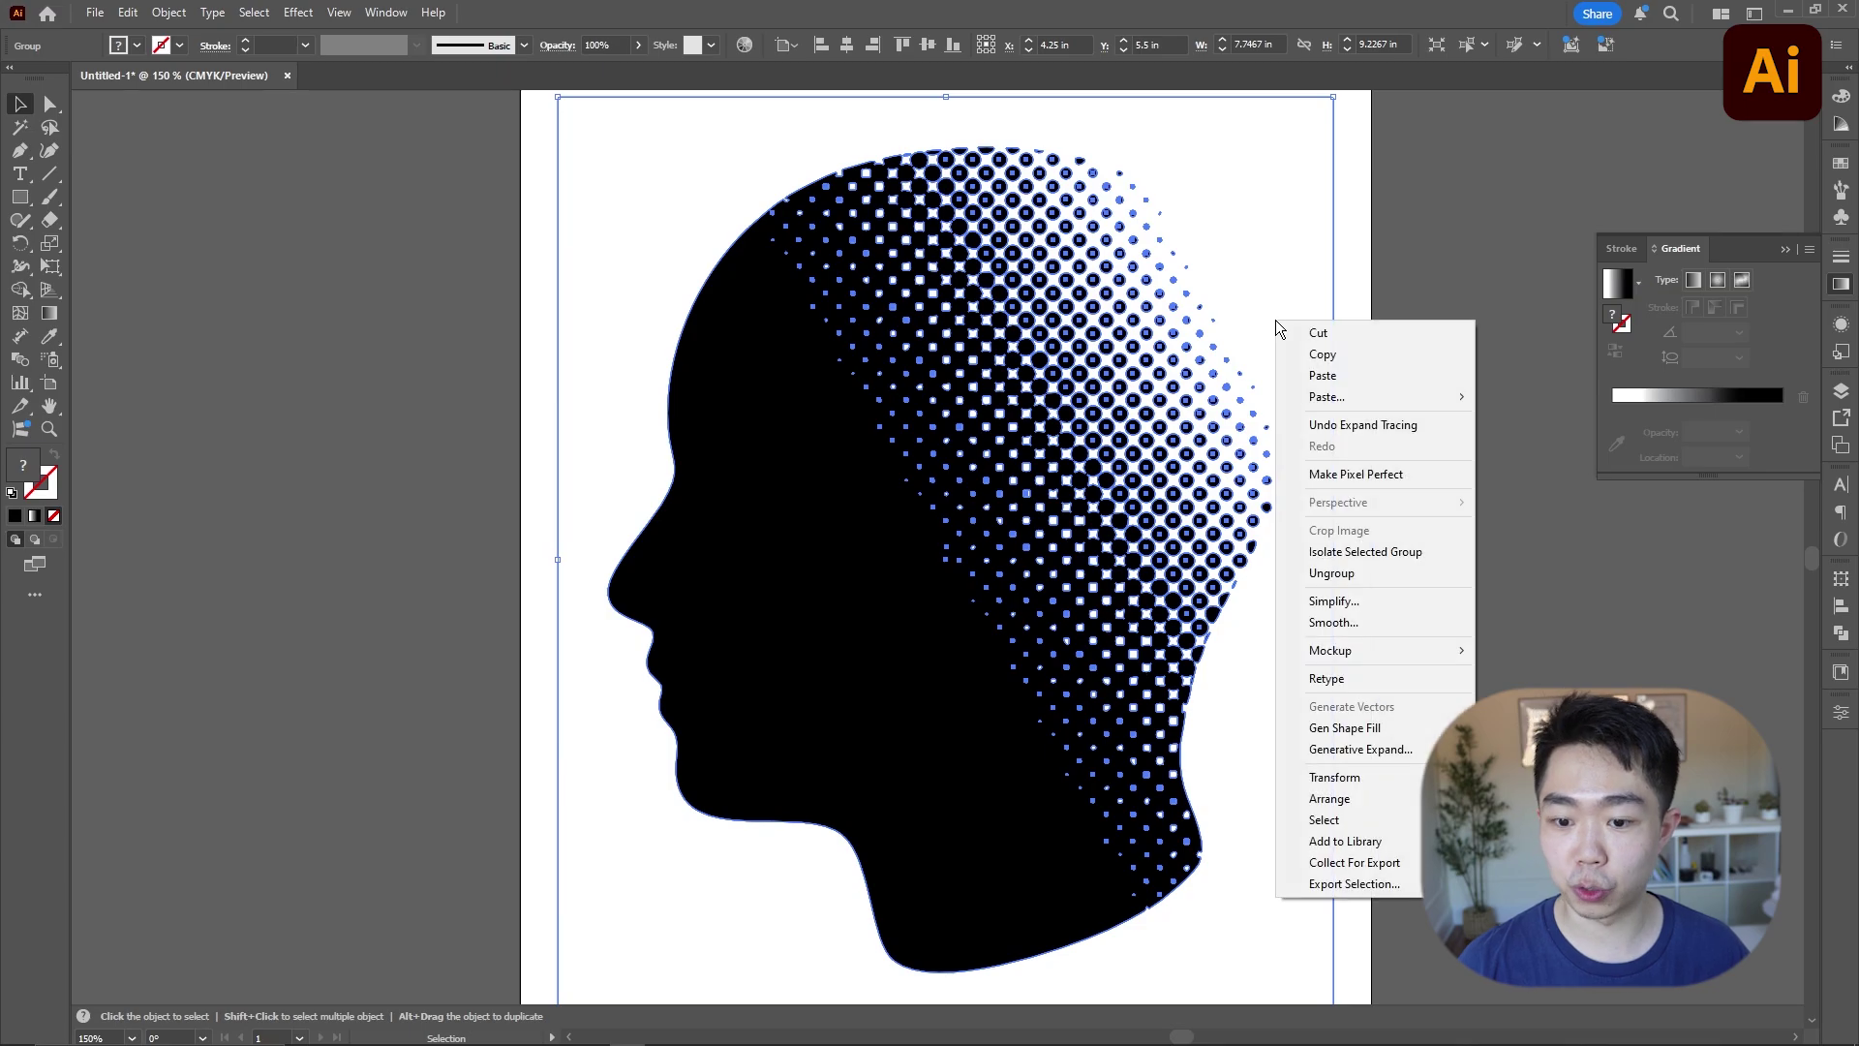
left_click(1411, 572)
left_click(1486, 479)
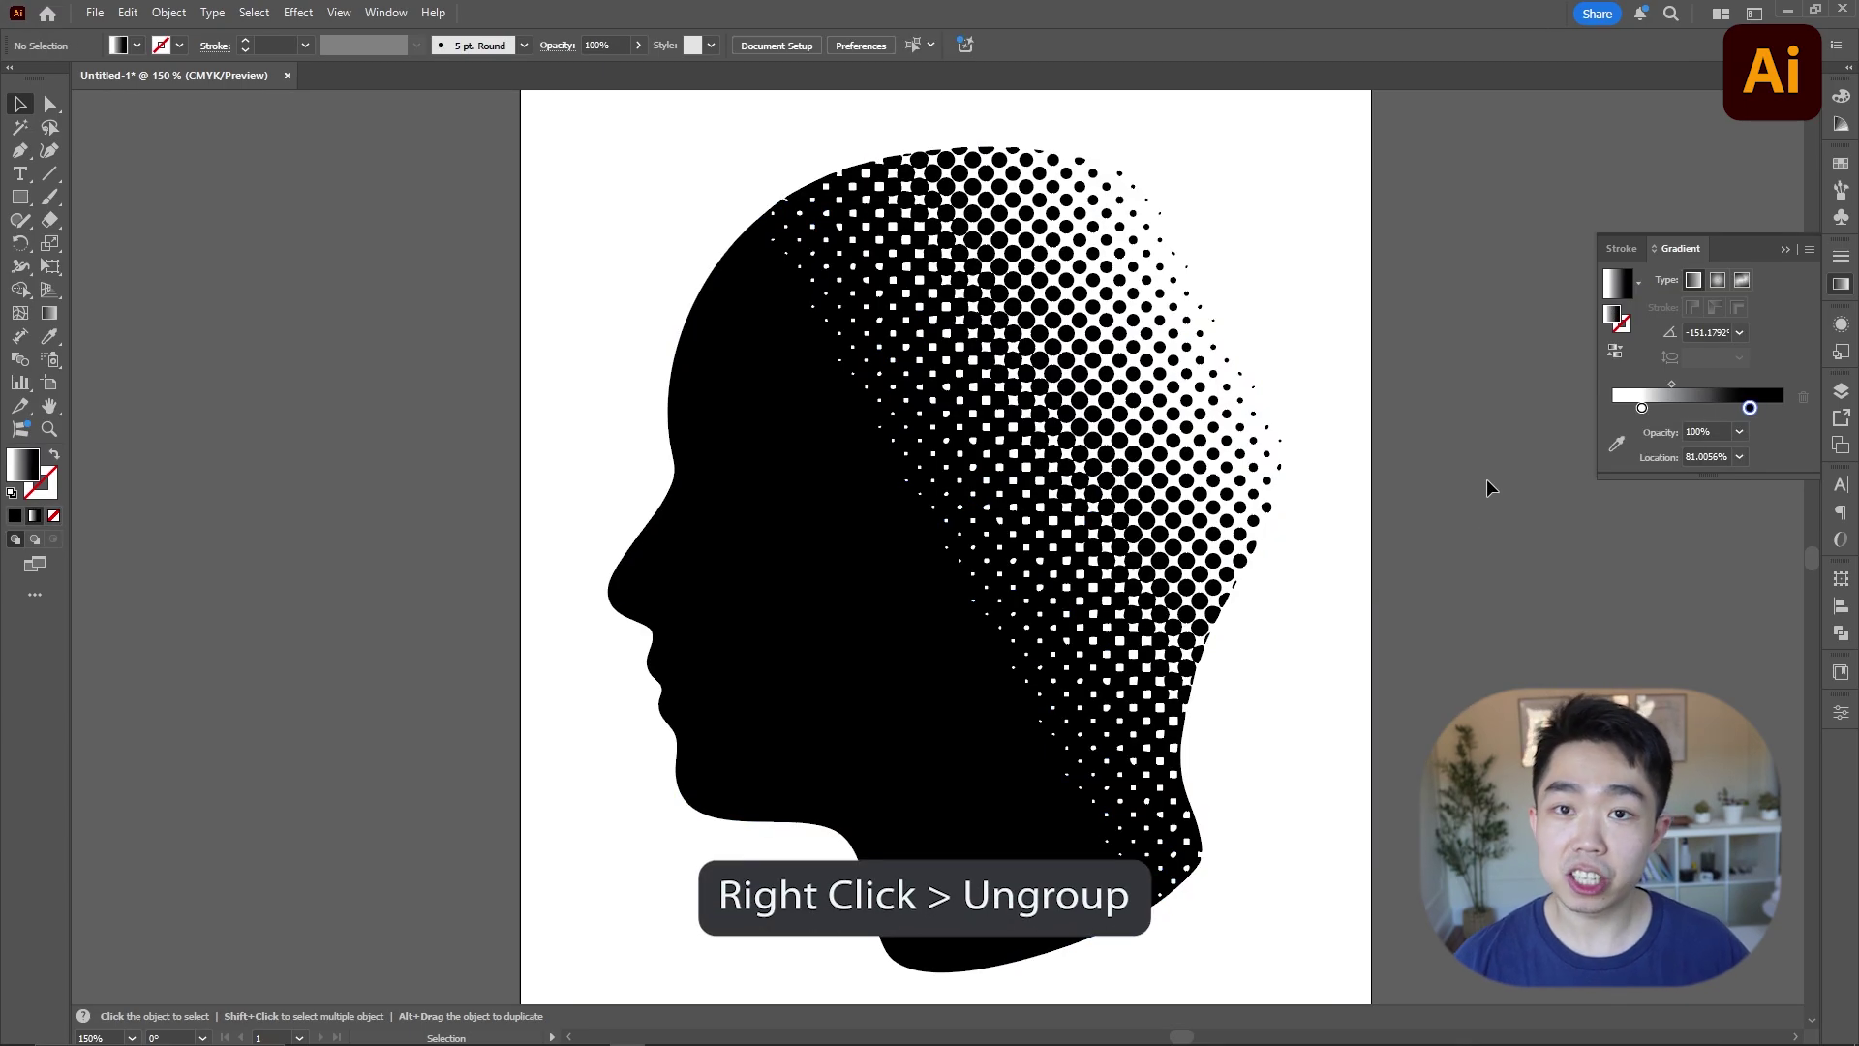
left_click(1316, 362)
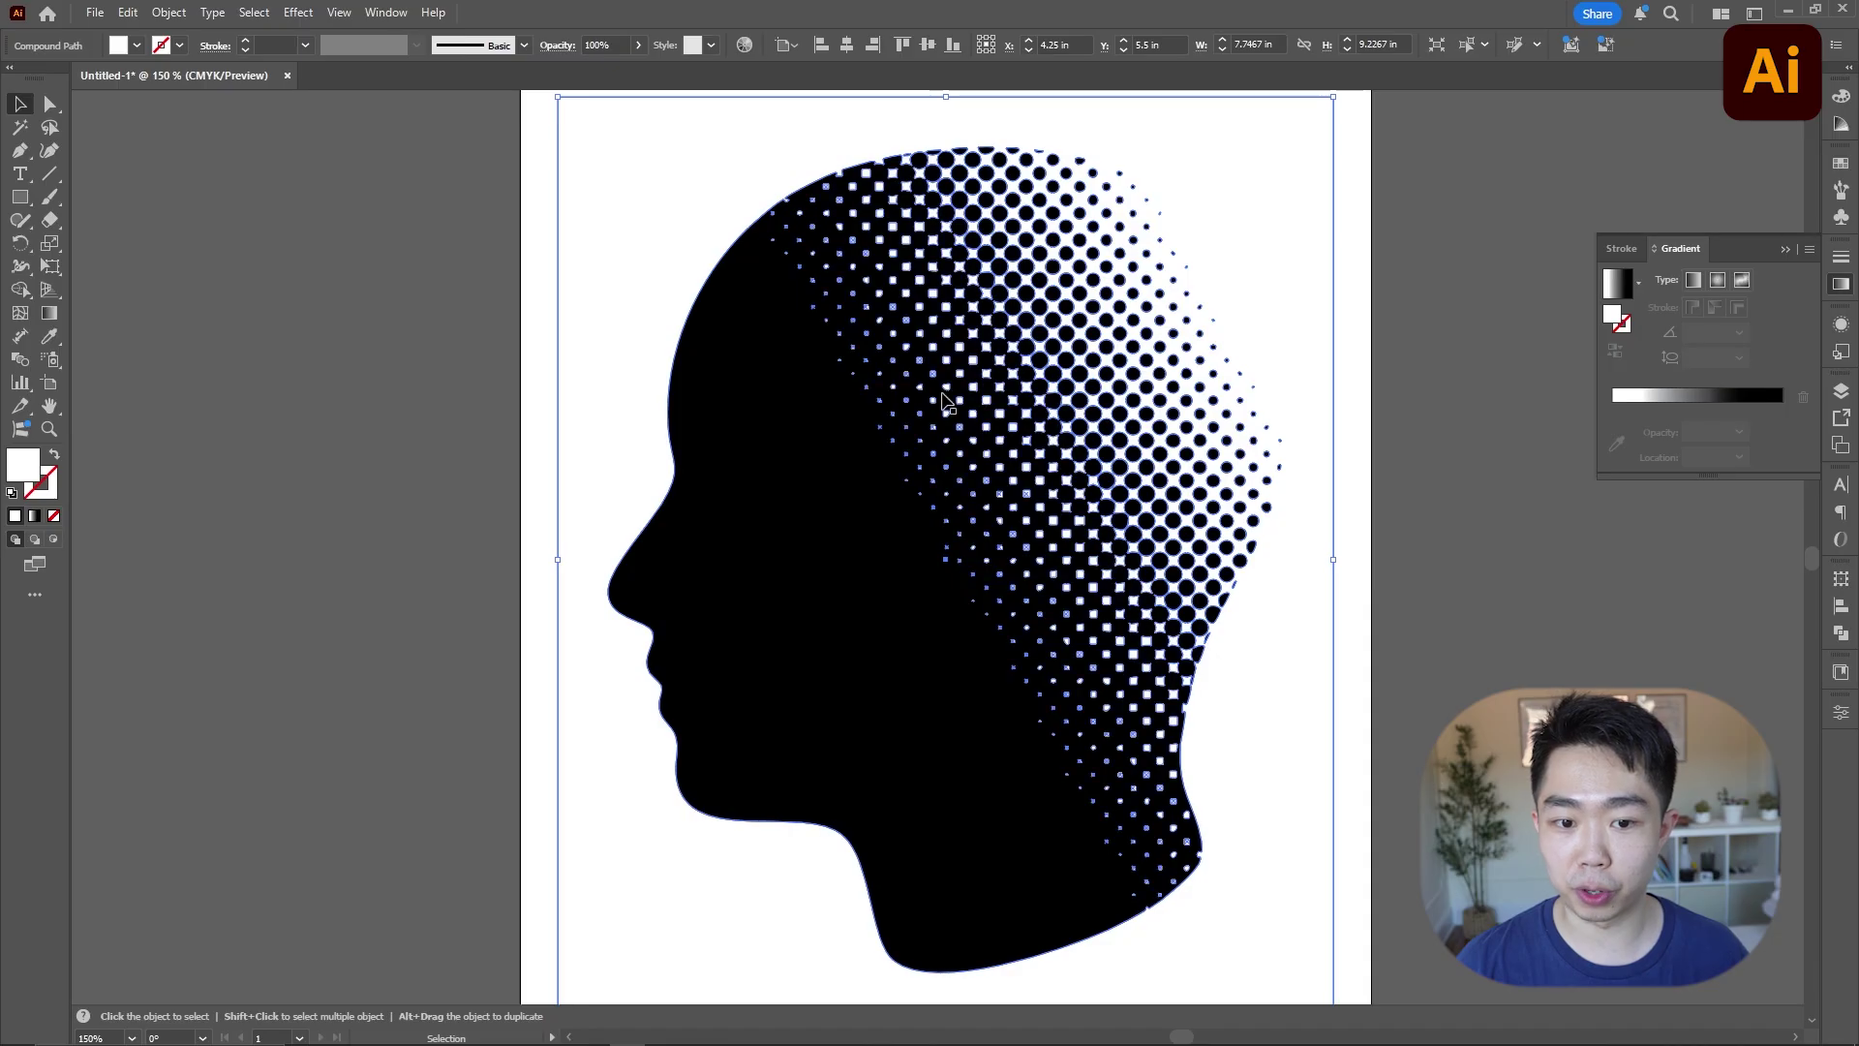
Step: Select every white shape in the head artwork using Select Similar Objects
scroll(947, 401, "up", 4)
left_click(932, 379, "shift")
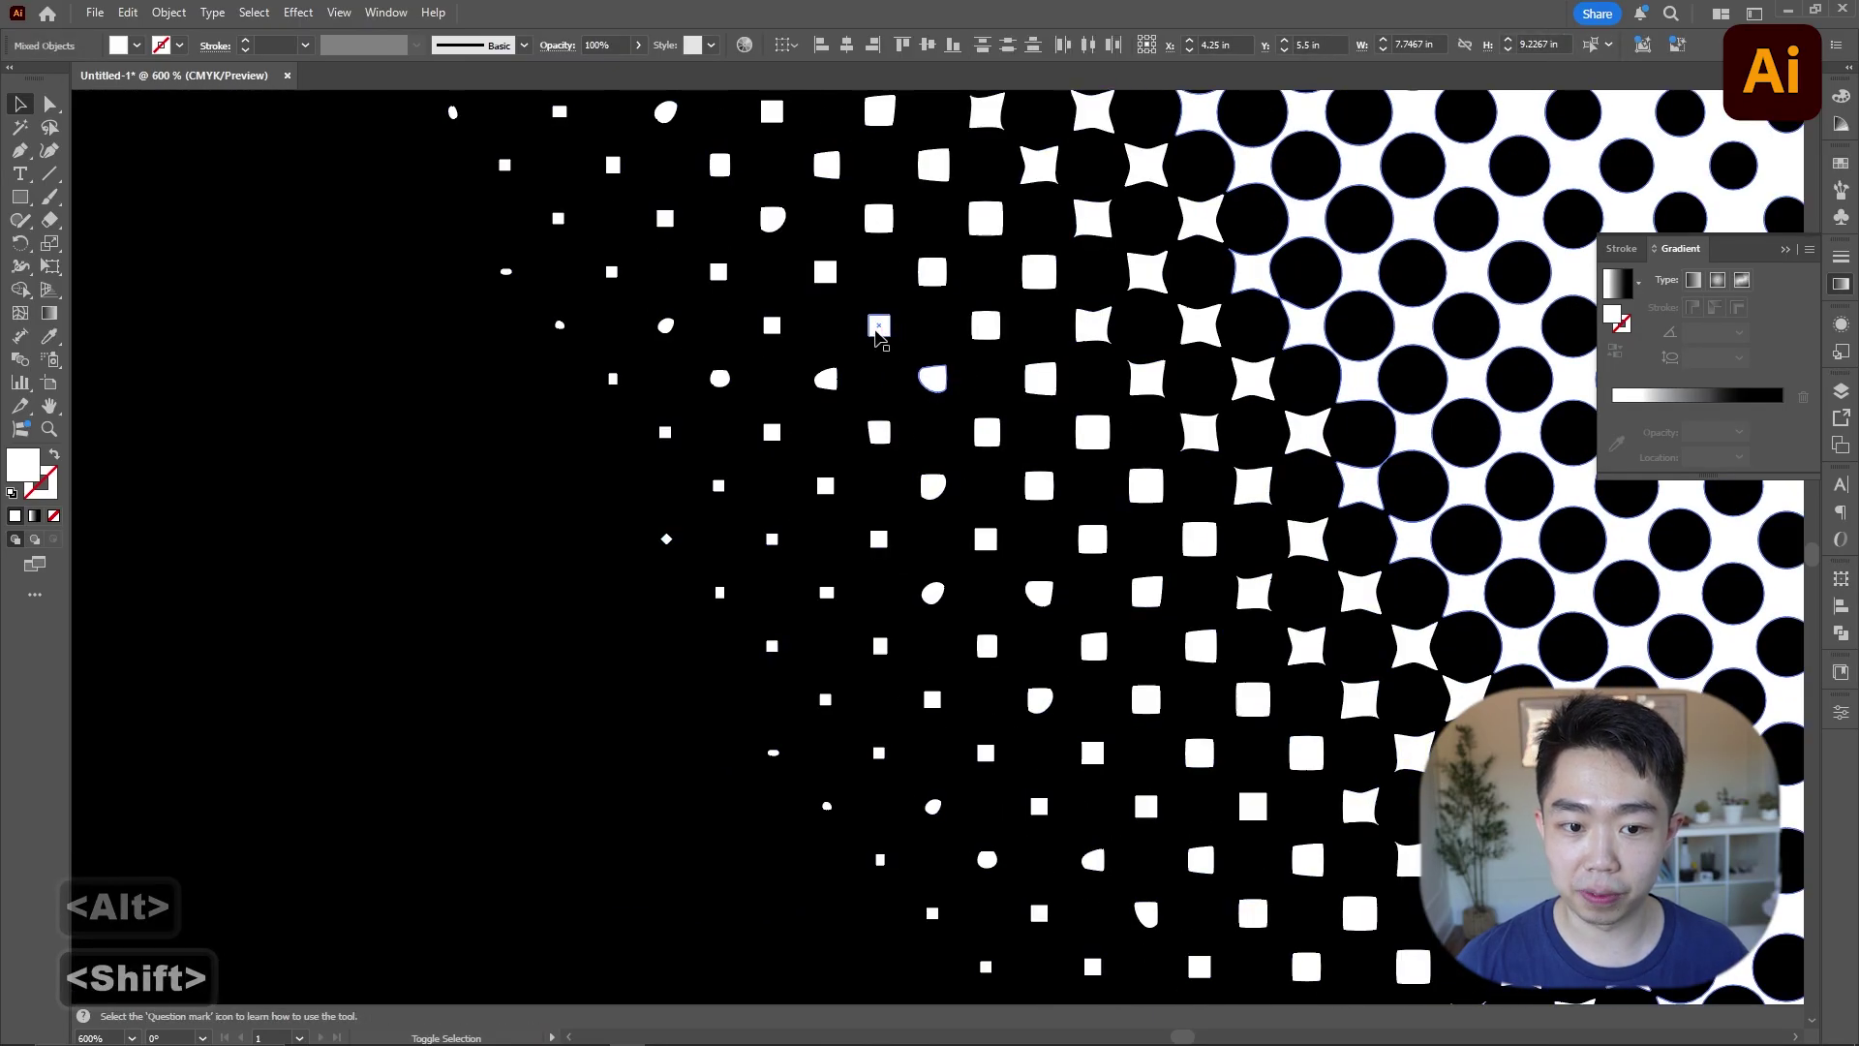
scroll(874, 327, "down", 3)
scroll(881, 315, "up", 4)
scroll(958, 412, "down", 6)
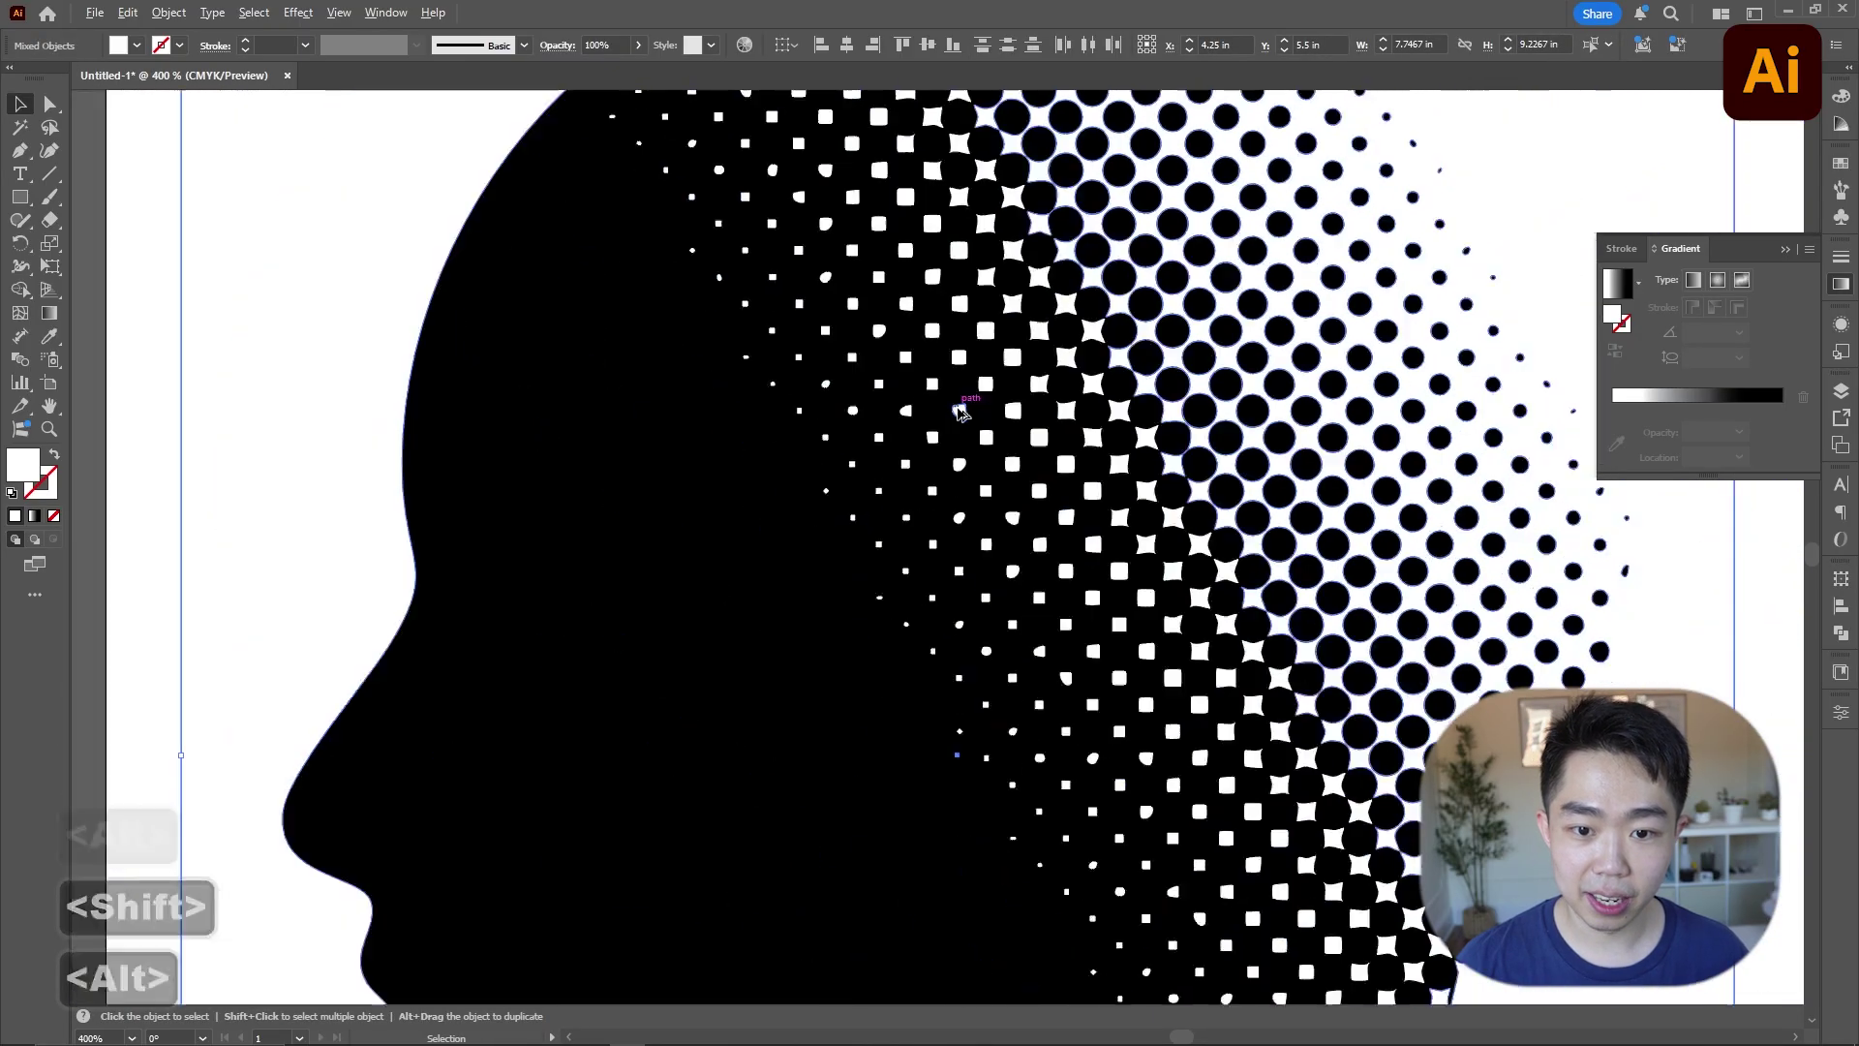
scroll(959, 411, "down", 4)
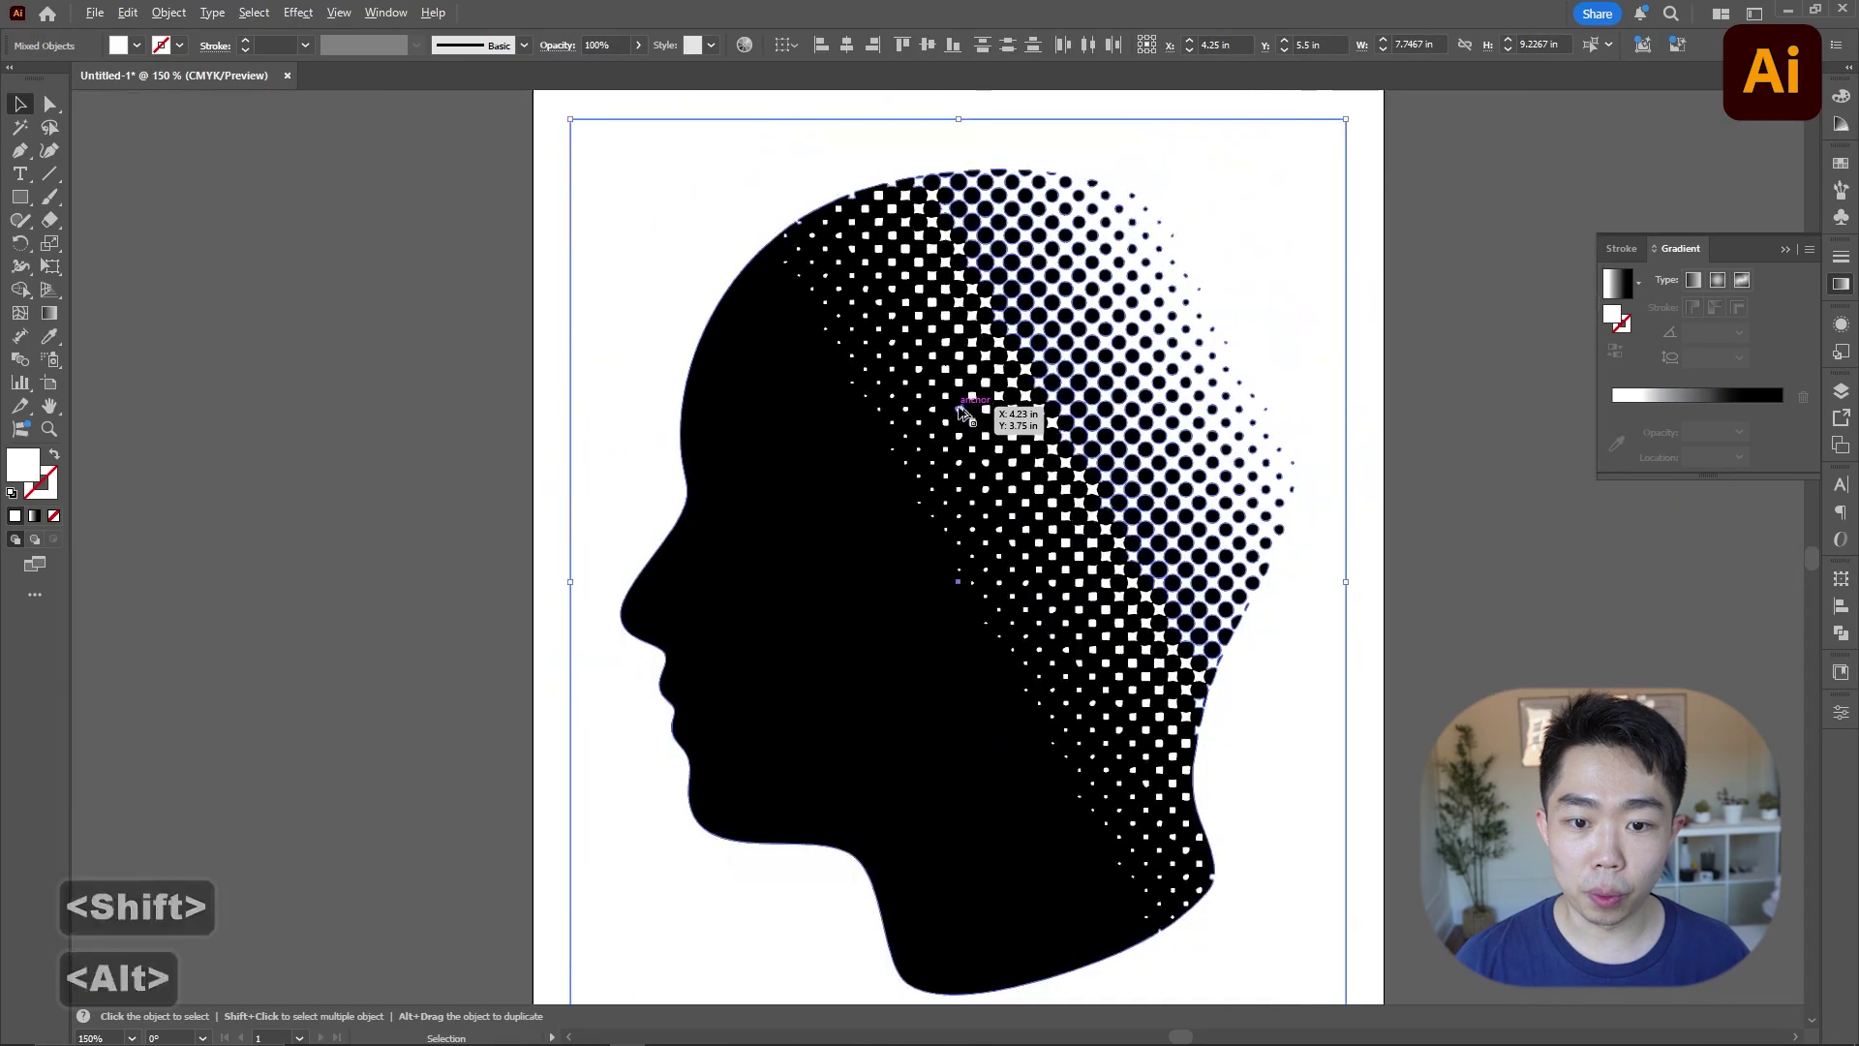
left_click(1596, 47)
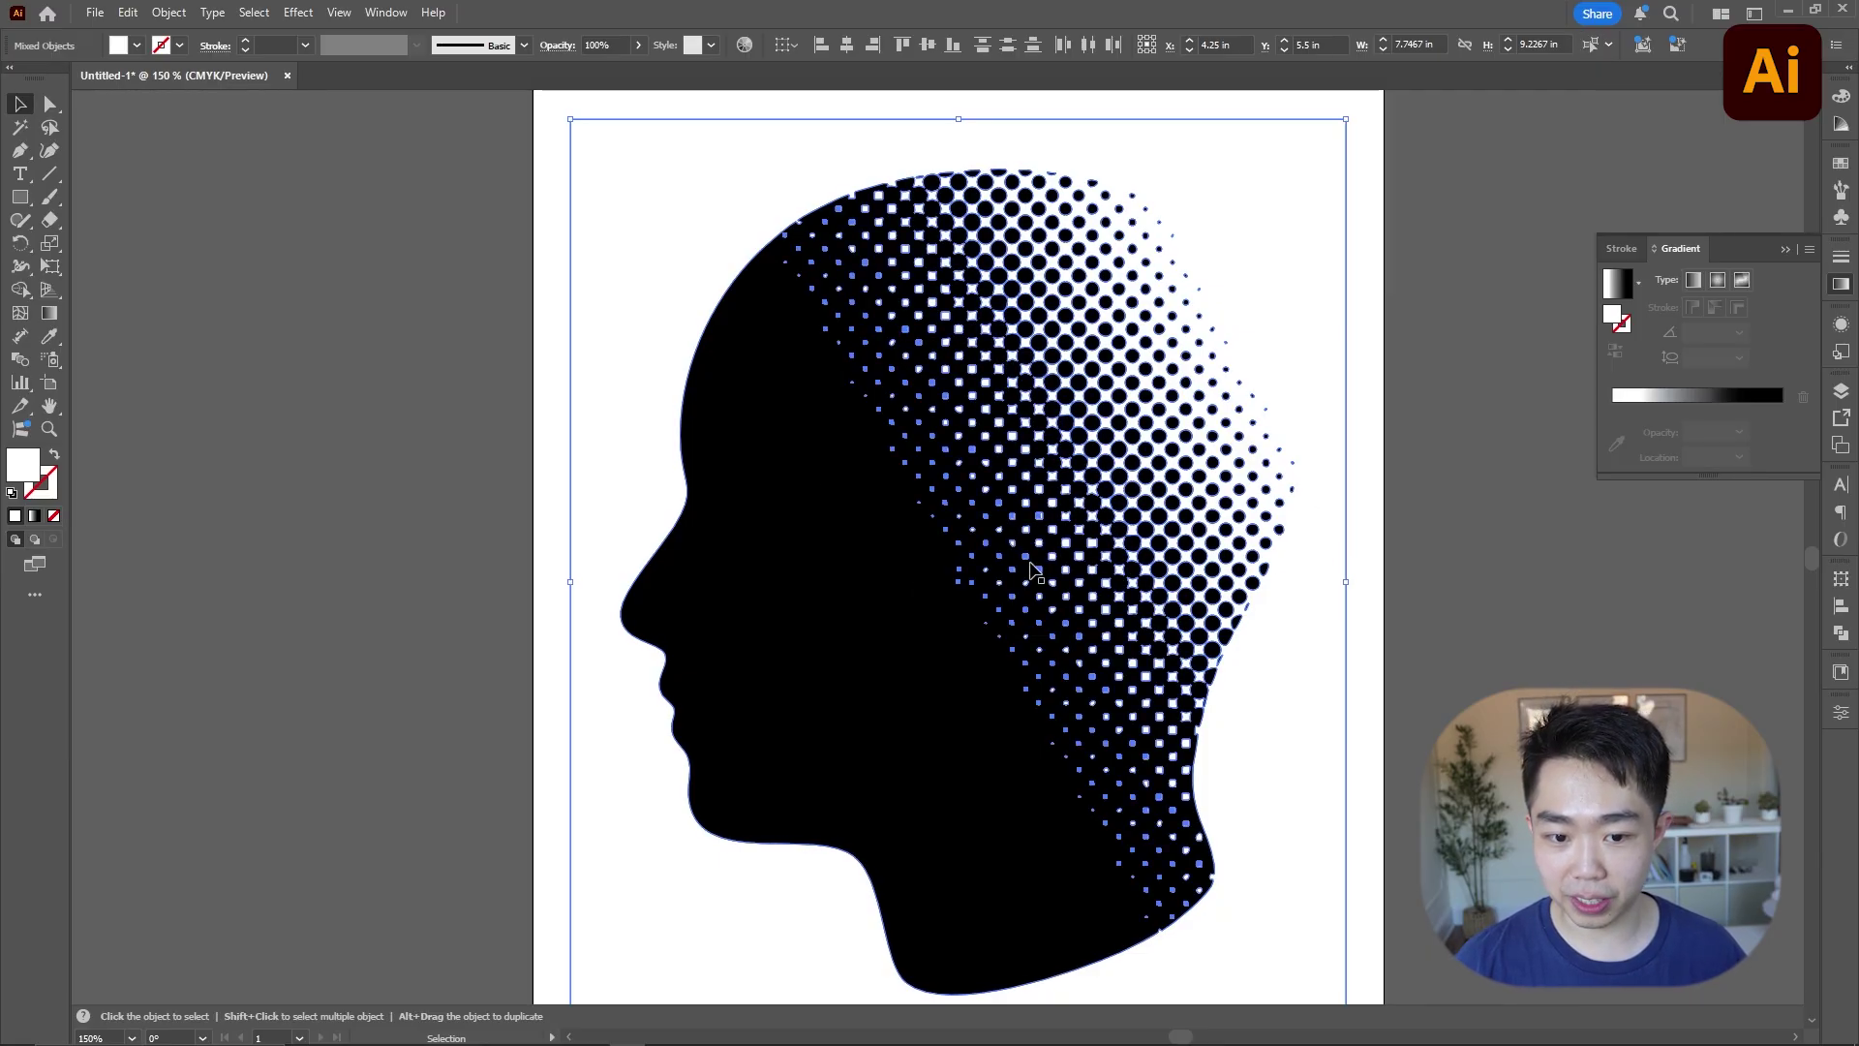
Step: Delete the white shapes and select all the remaining black halftone head artwork
scroll(938, 526, "down", 2)
scroll(938, 526, "up", 6)
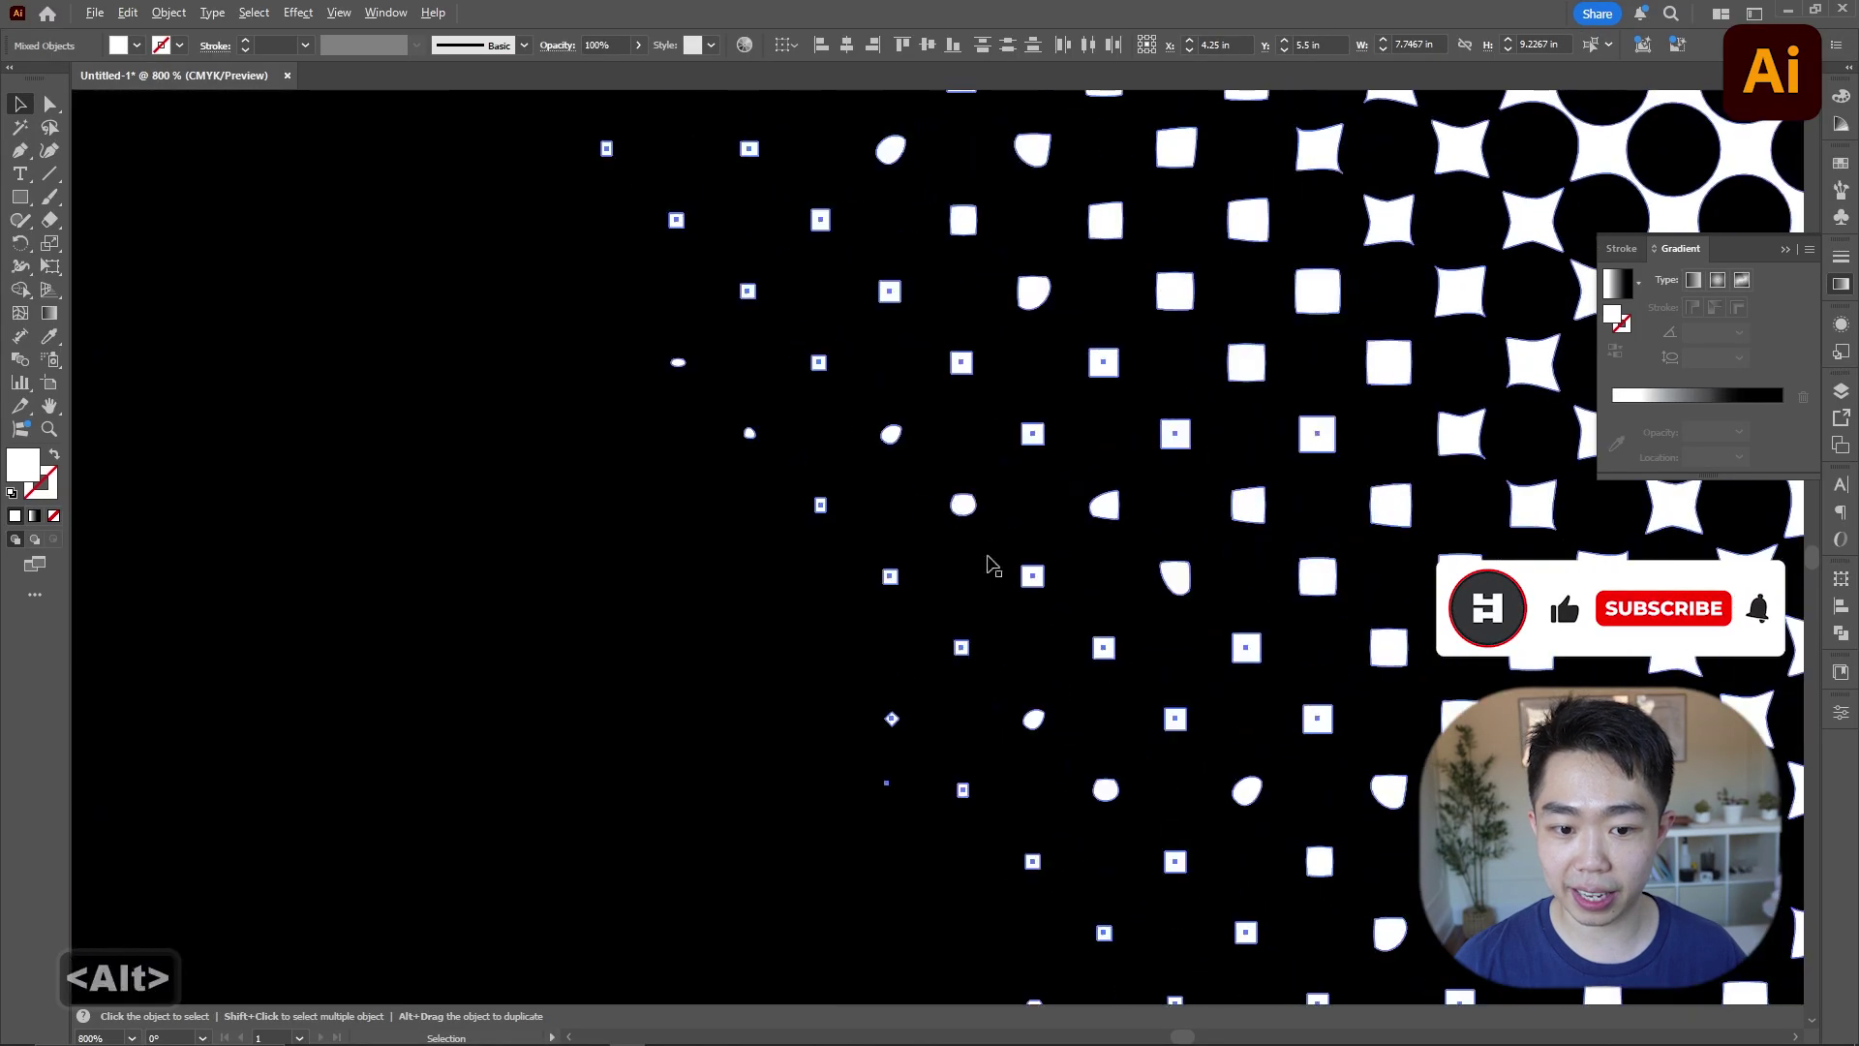
scroll(988, 557, "down", 4)
key("Delete")
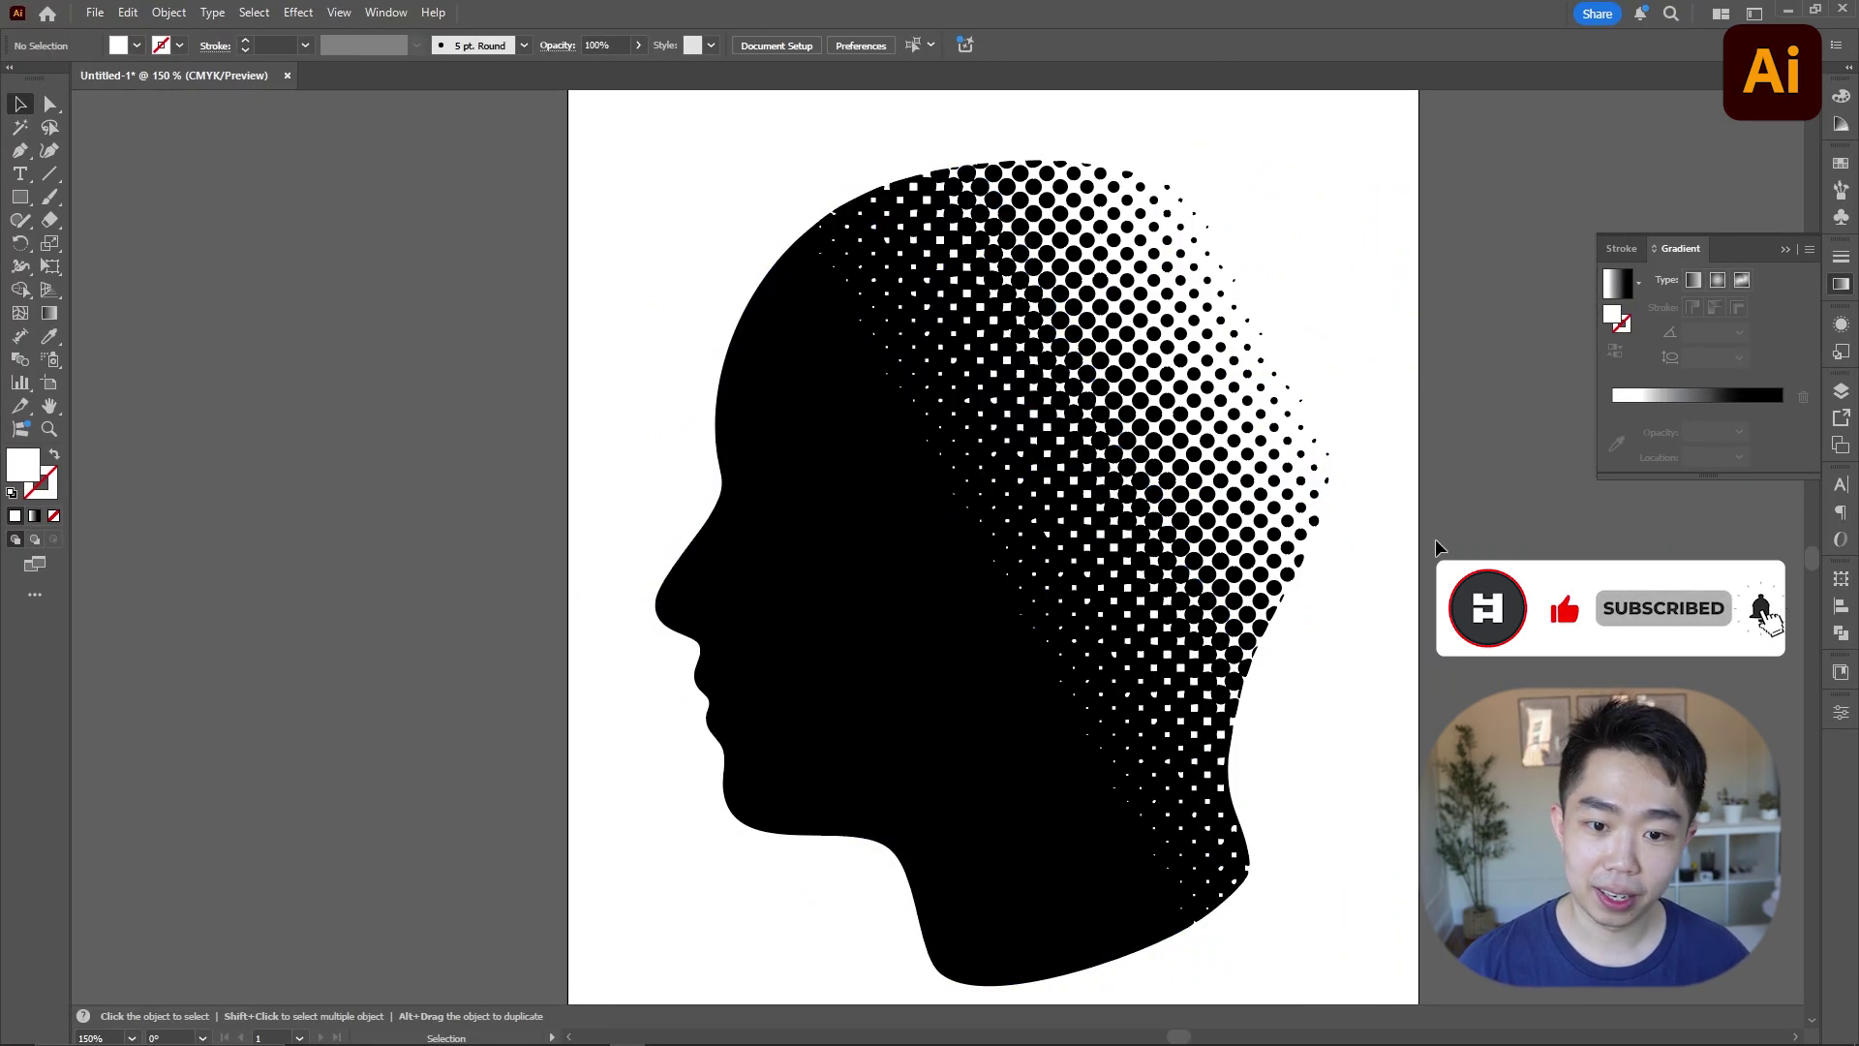
scroll(1356, 556, "down", 2)
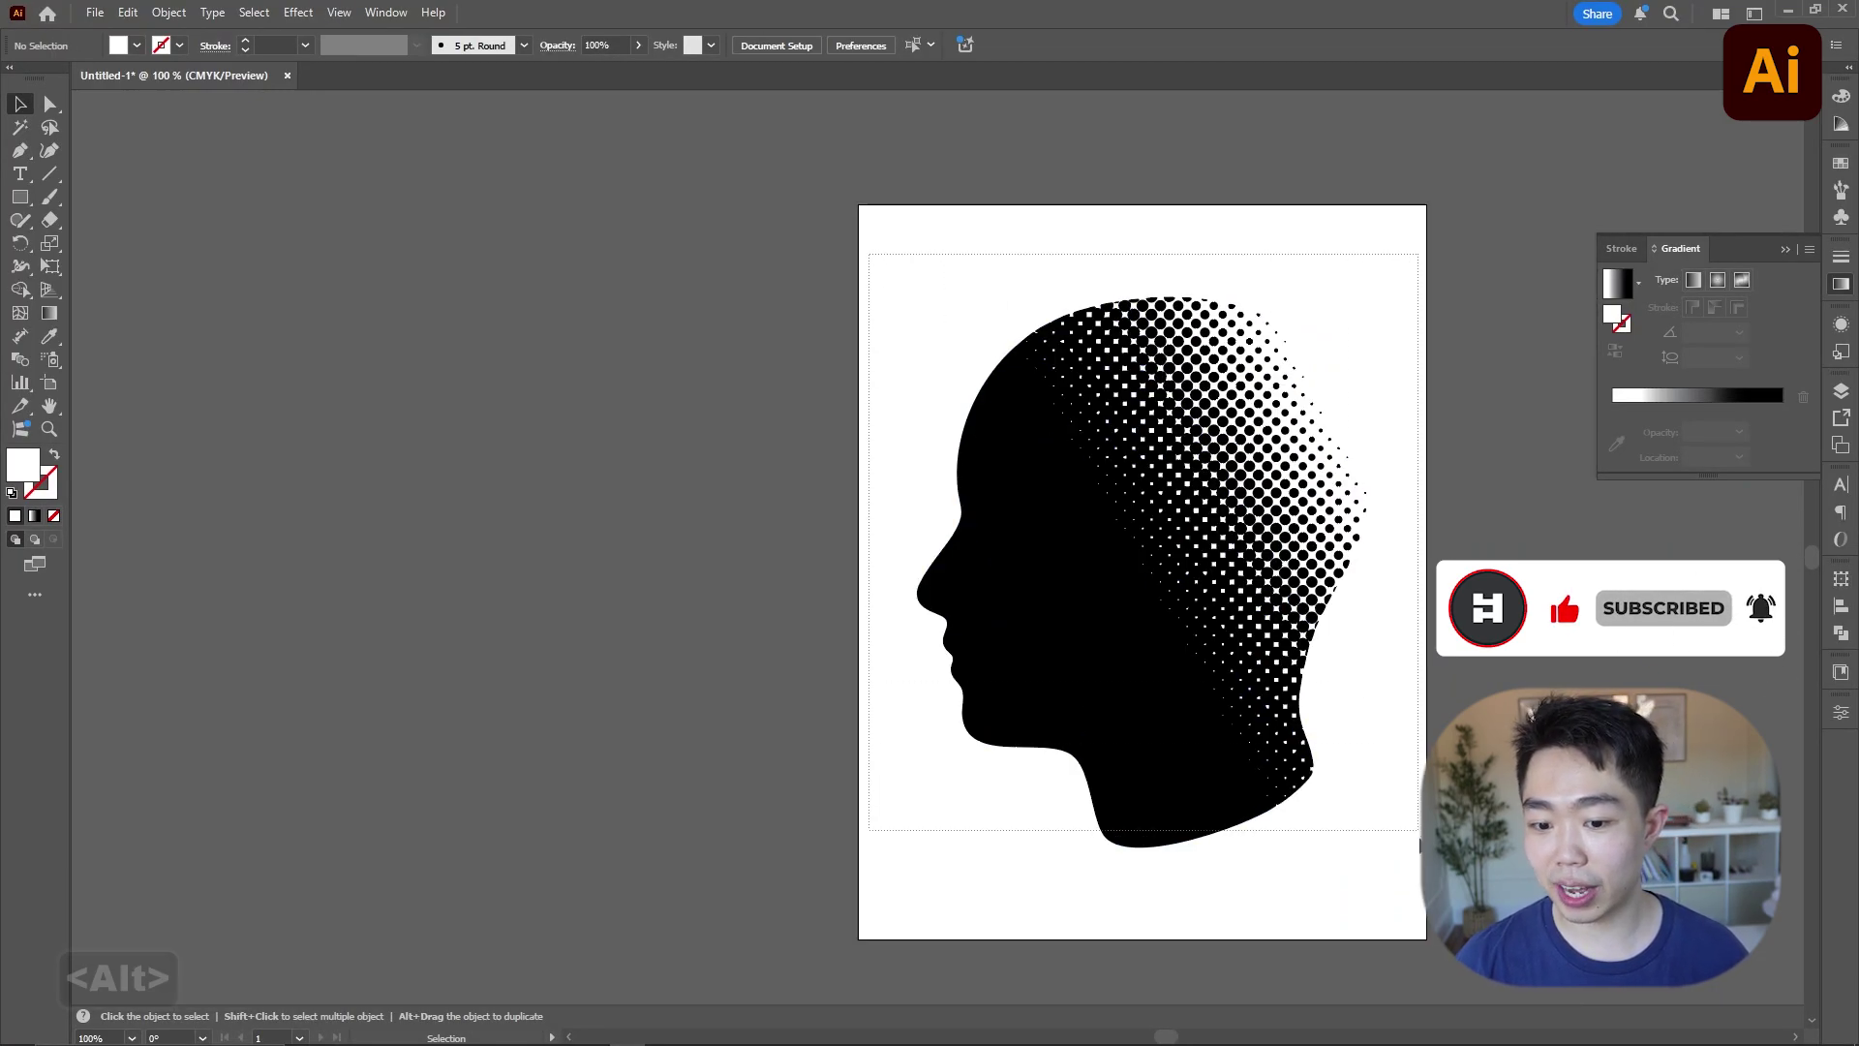
key("ctrl+a")
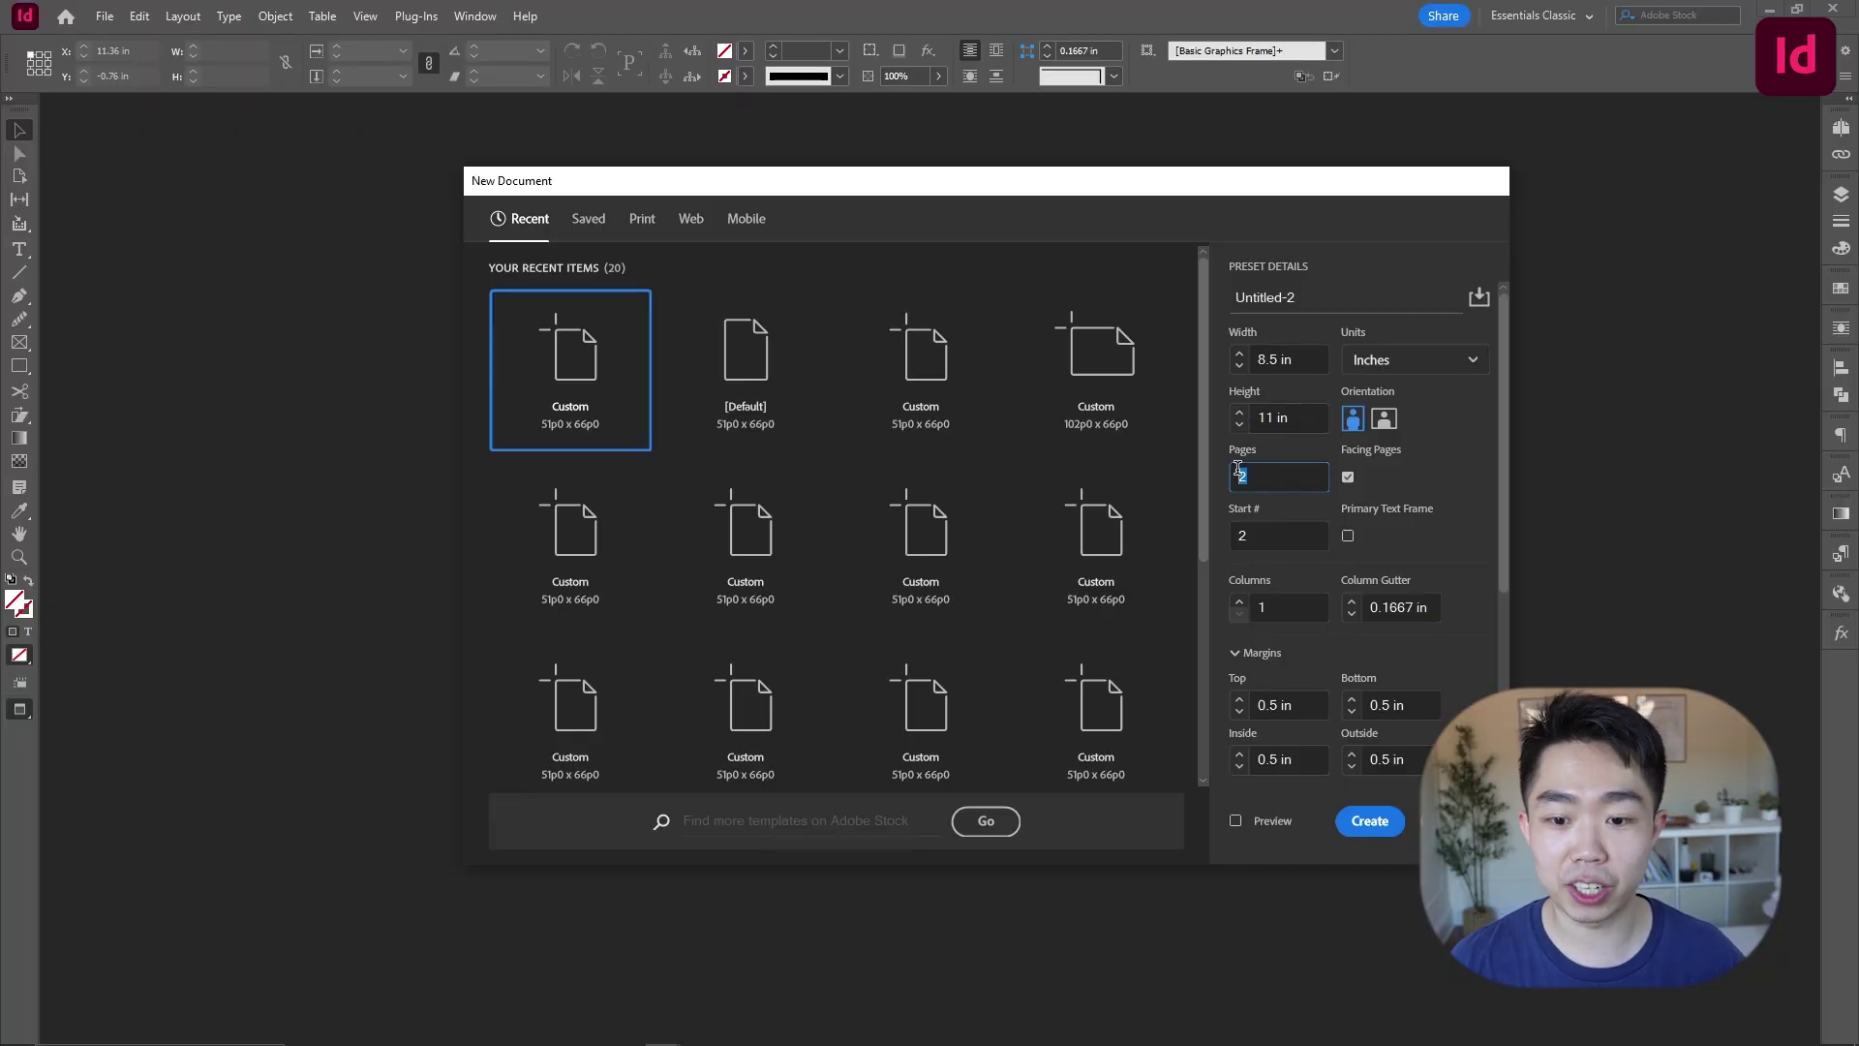
Step: Create the 2-page facing document starting at page 2, with 0.625 in margins and 0.125 in bleed
left_click(1236, 480)
left_click(1232, 531)
type("1")
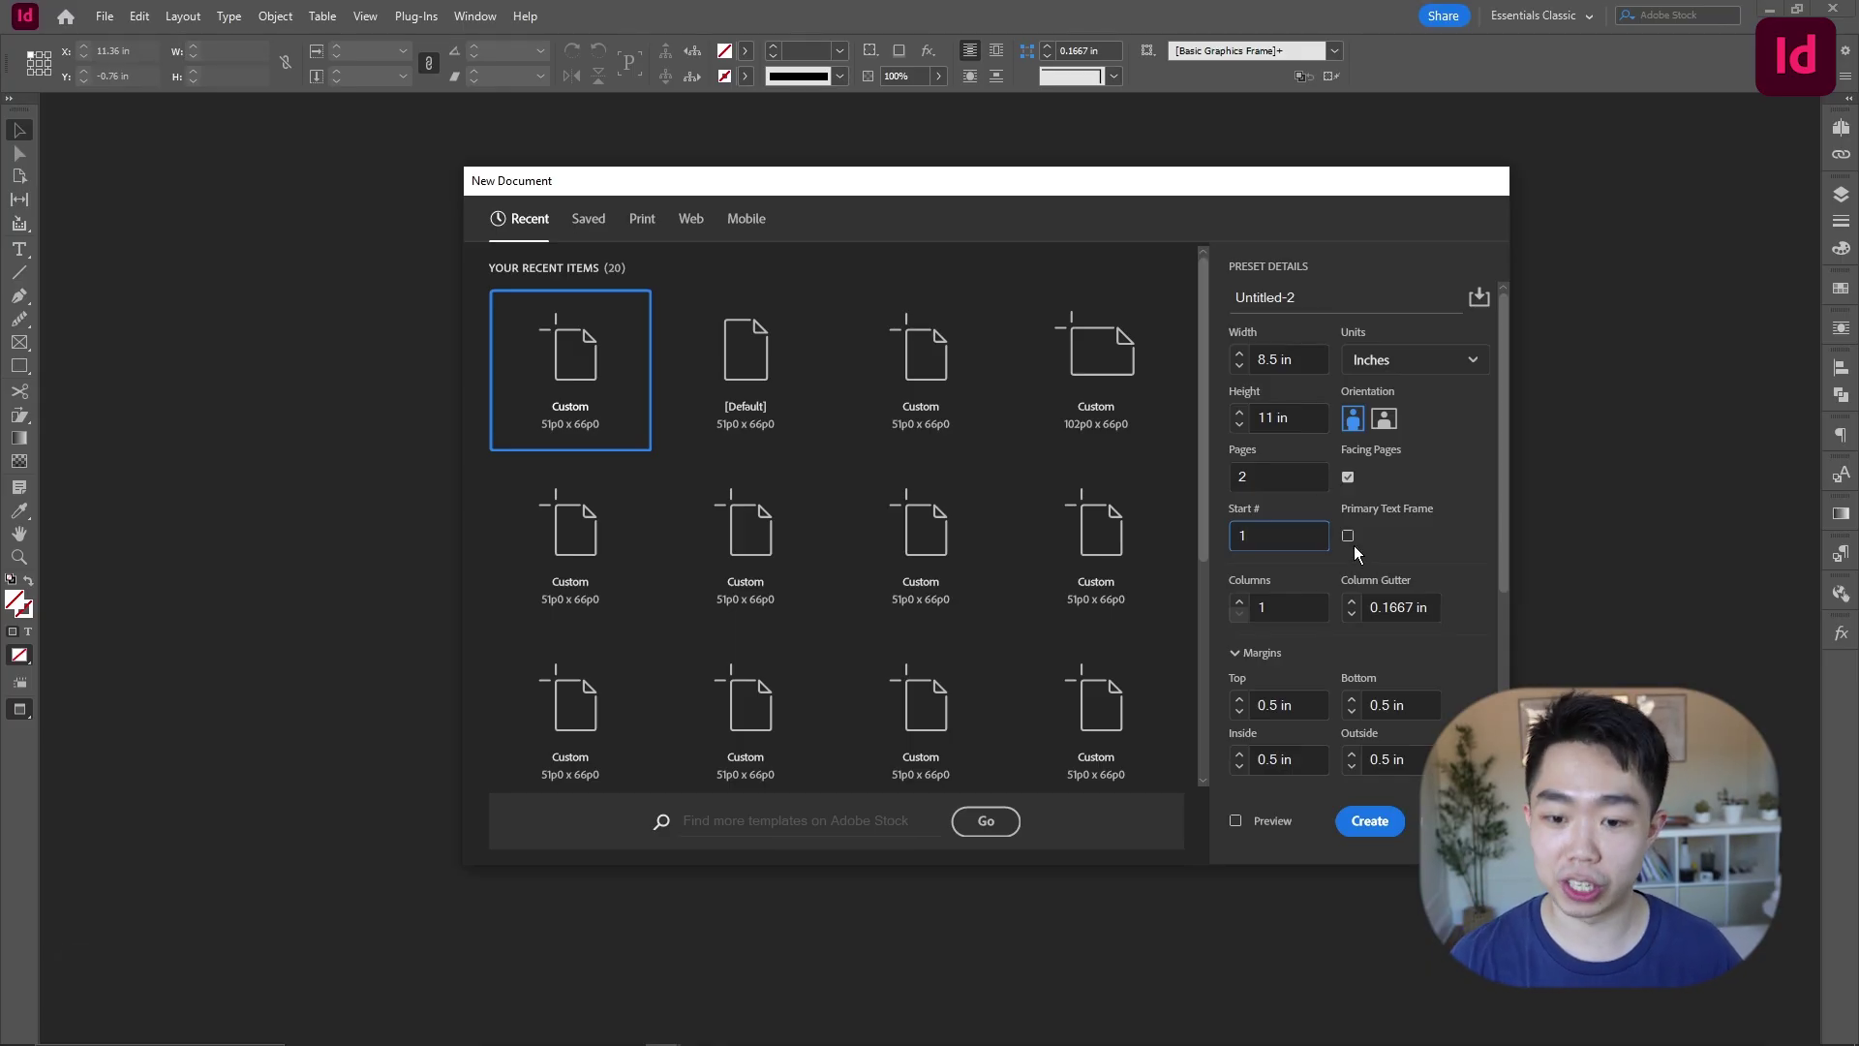
key("ctrl+z")
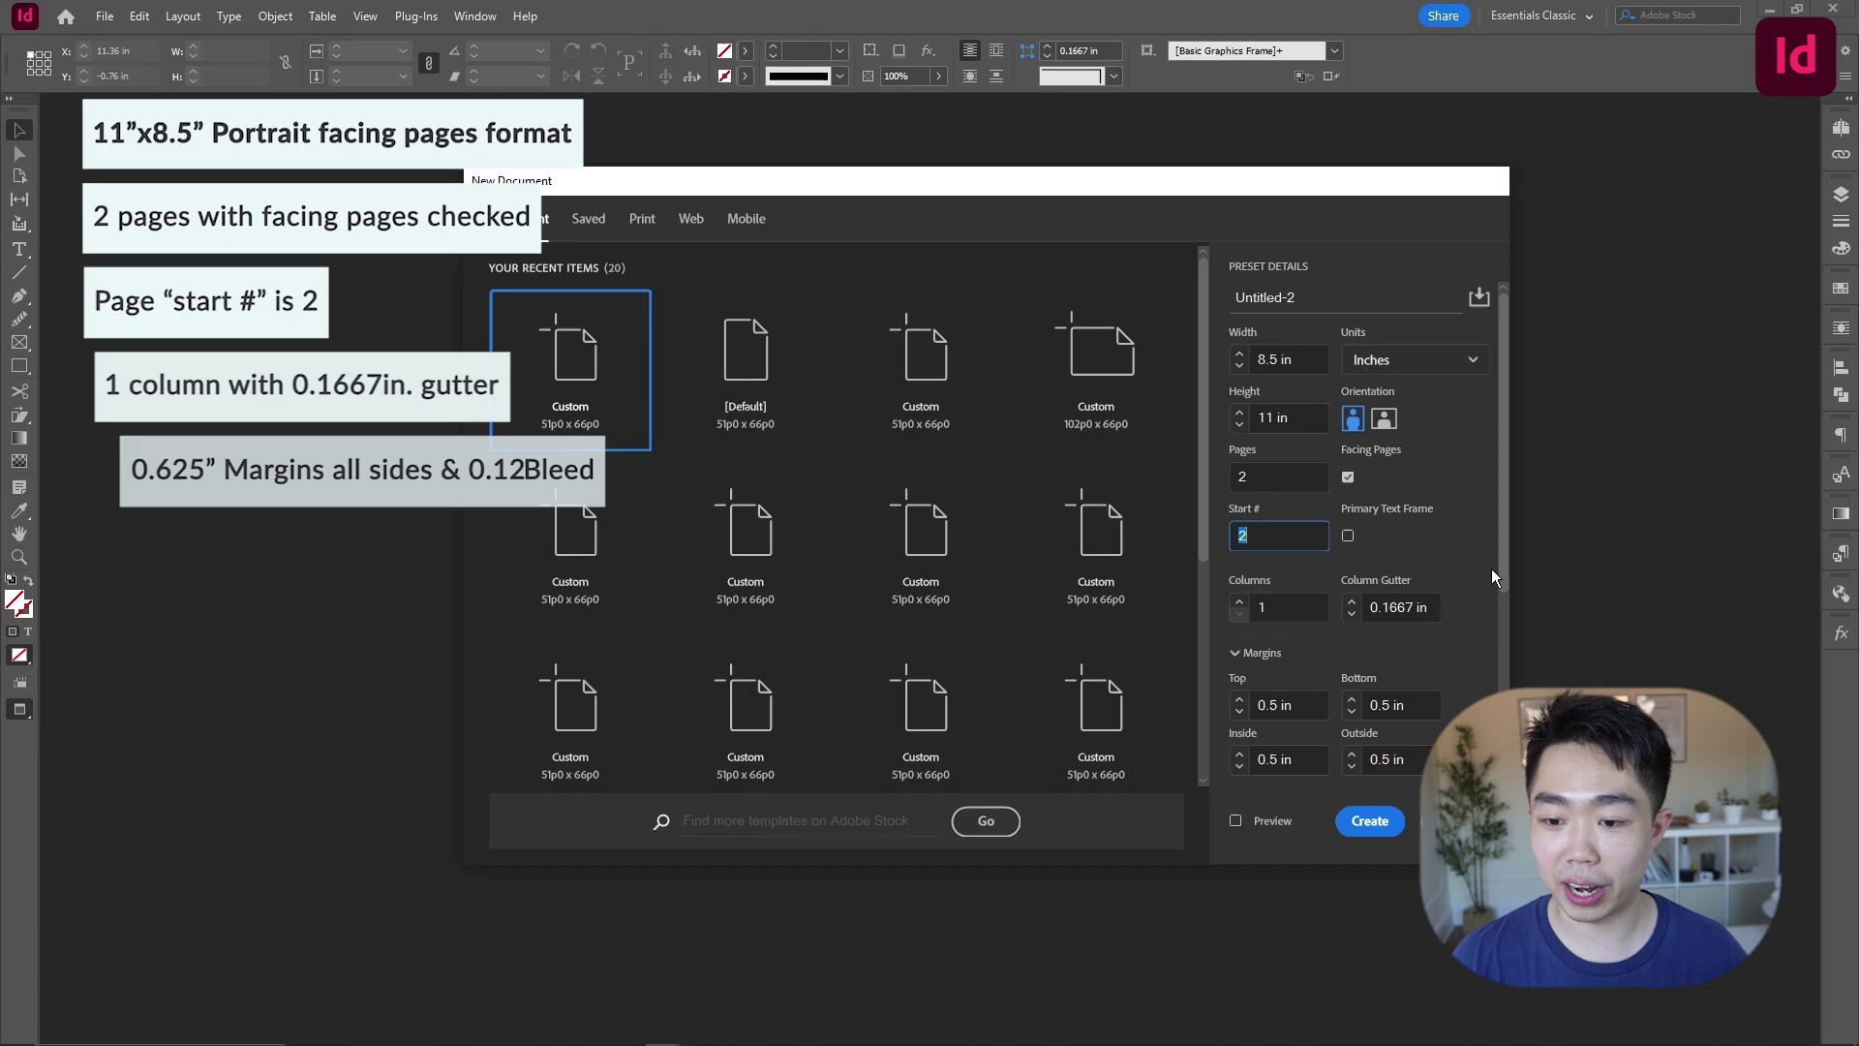
scroll(1505, 603, "down", 1)
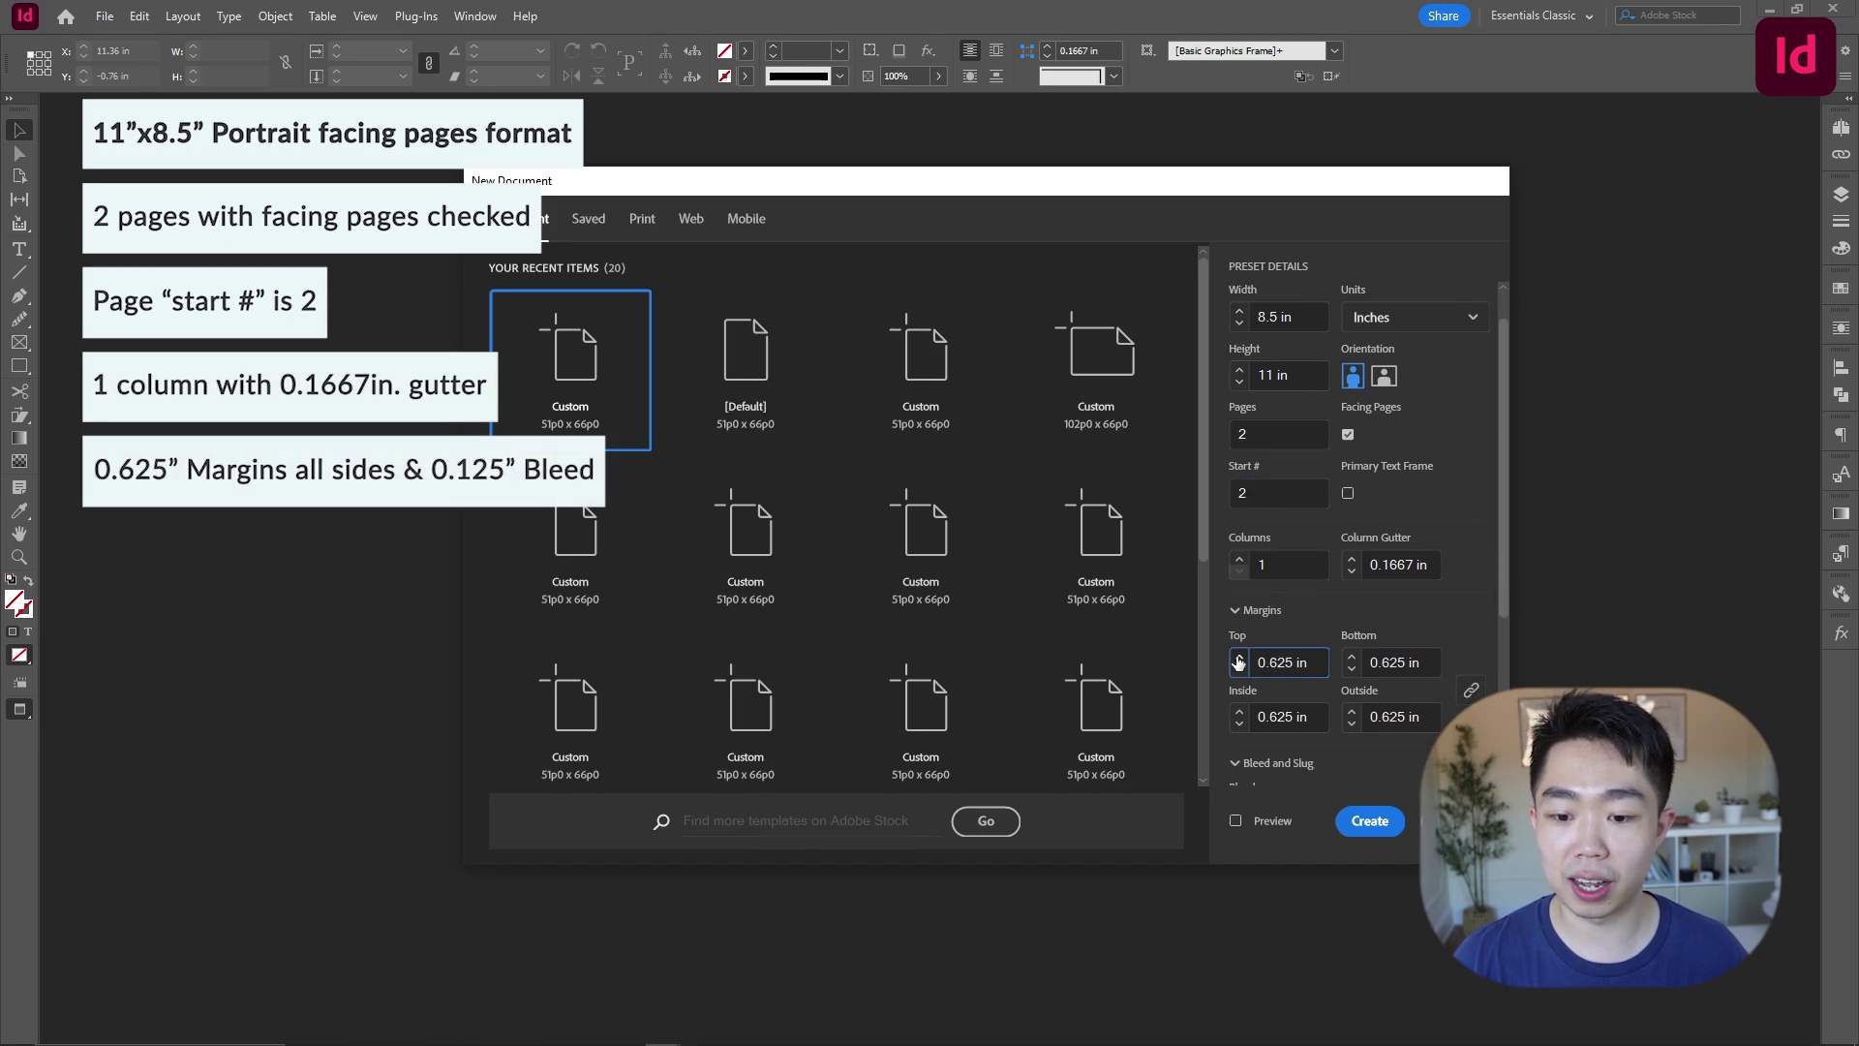
scroll(1507, 626, "down", 5)
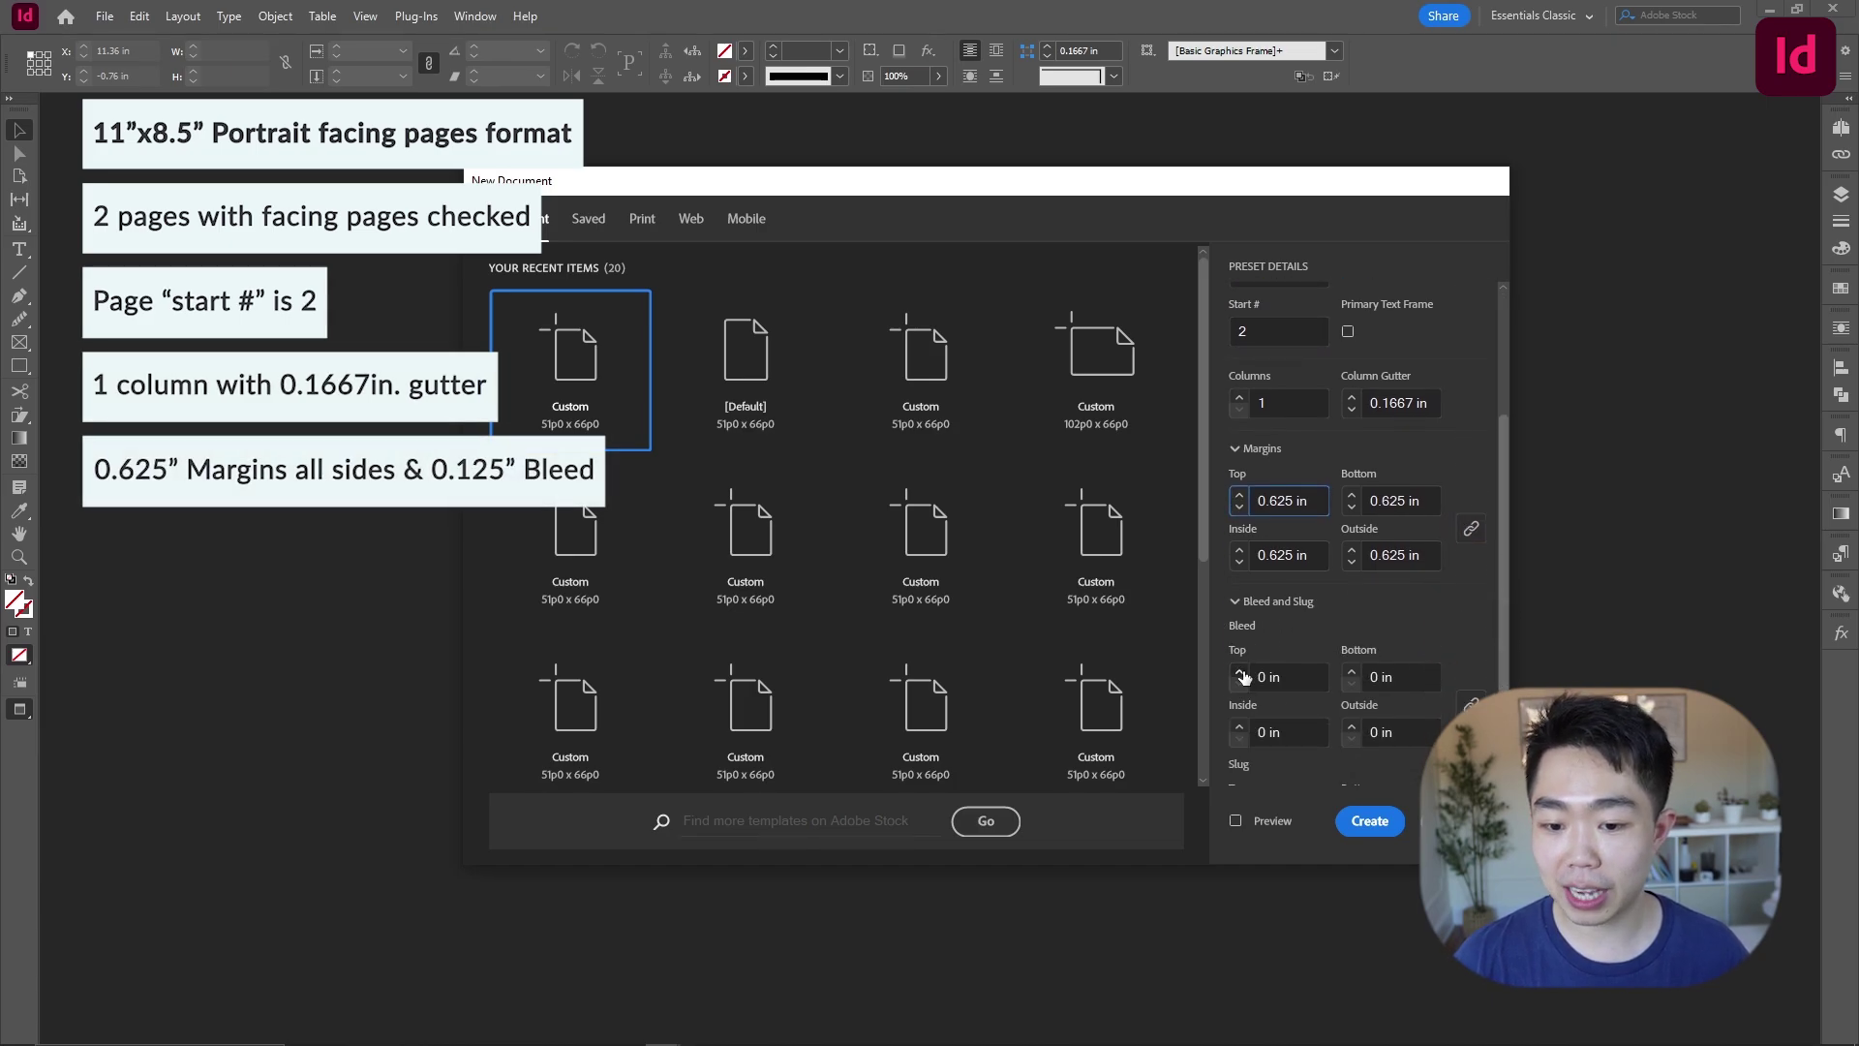
left_click(1378, 825)
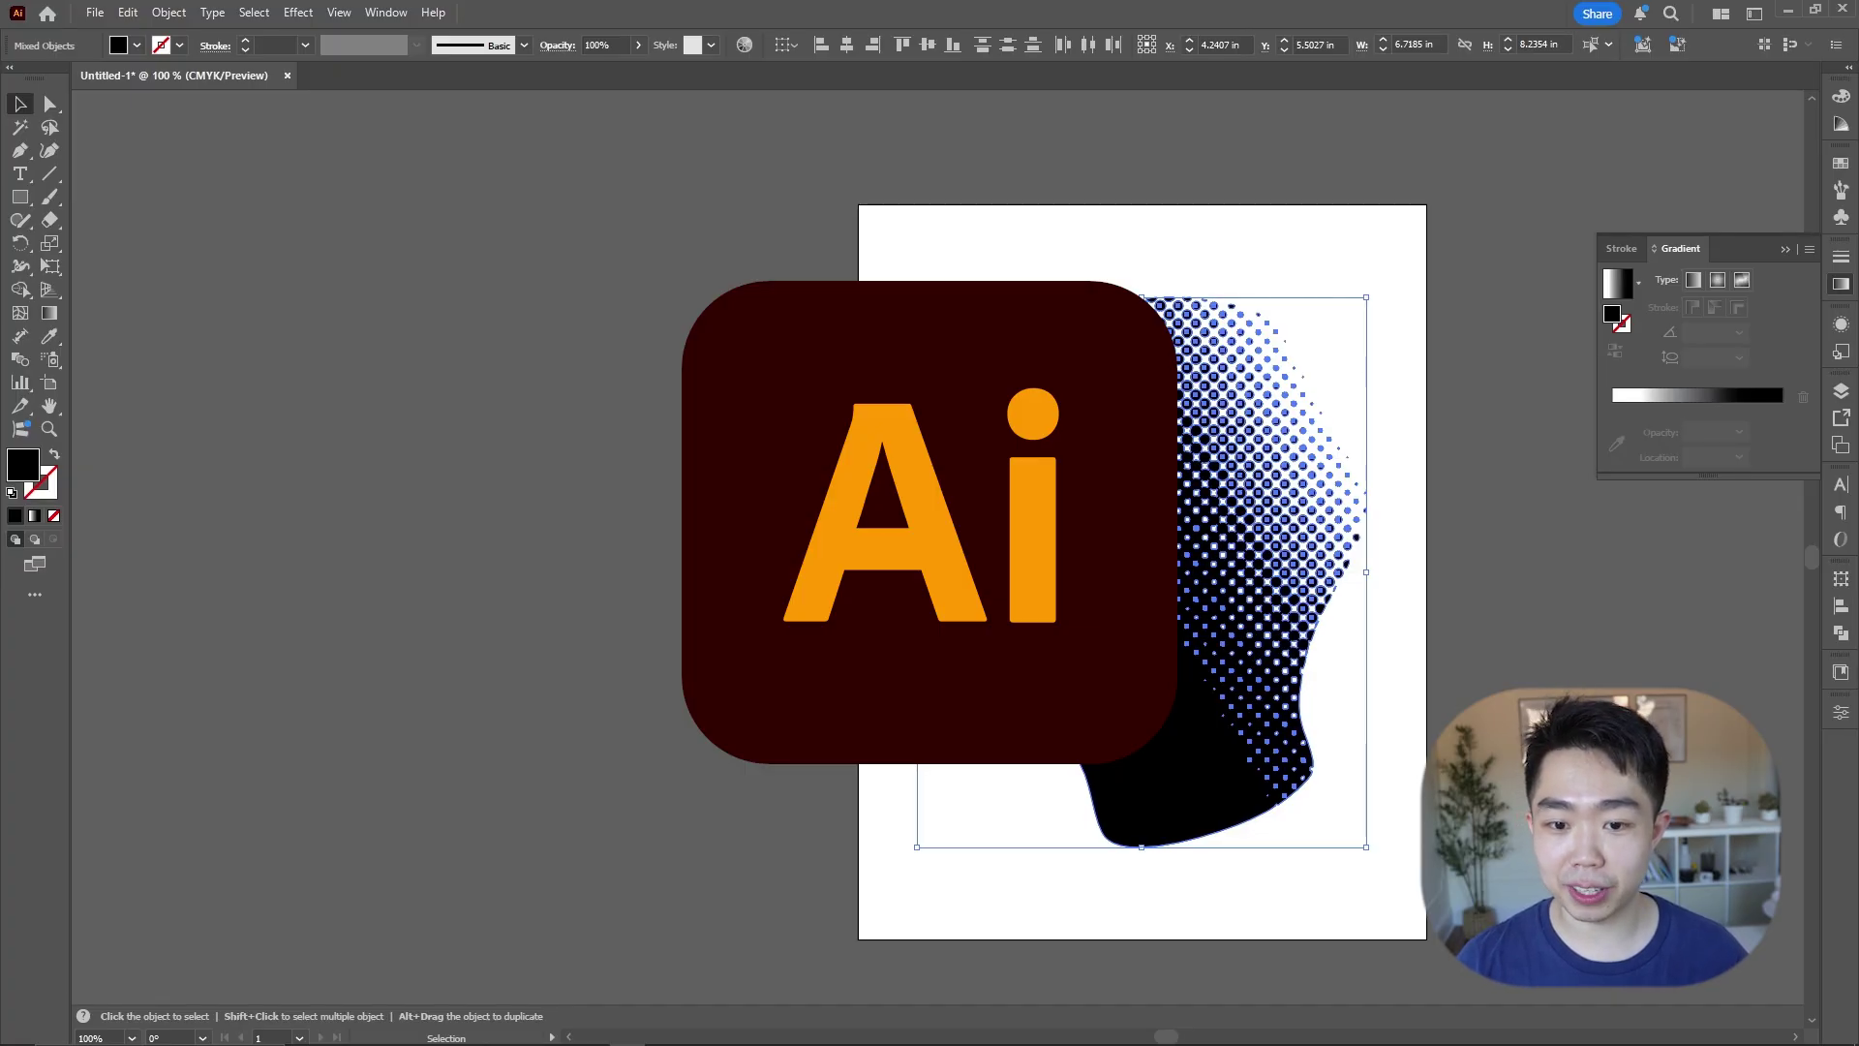
Step: Copy the halftone head silhouette artwork with Ctrl+C
key("ctrl+c")
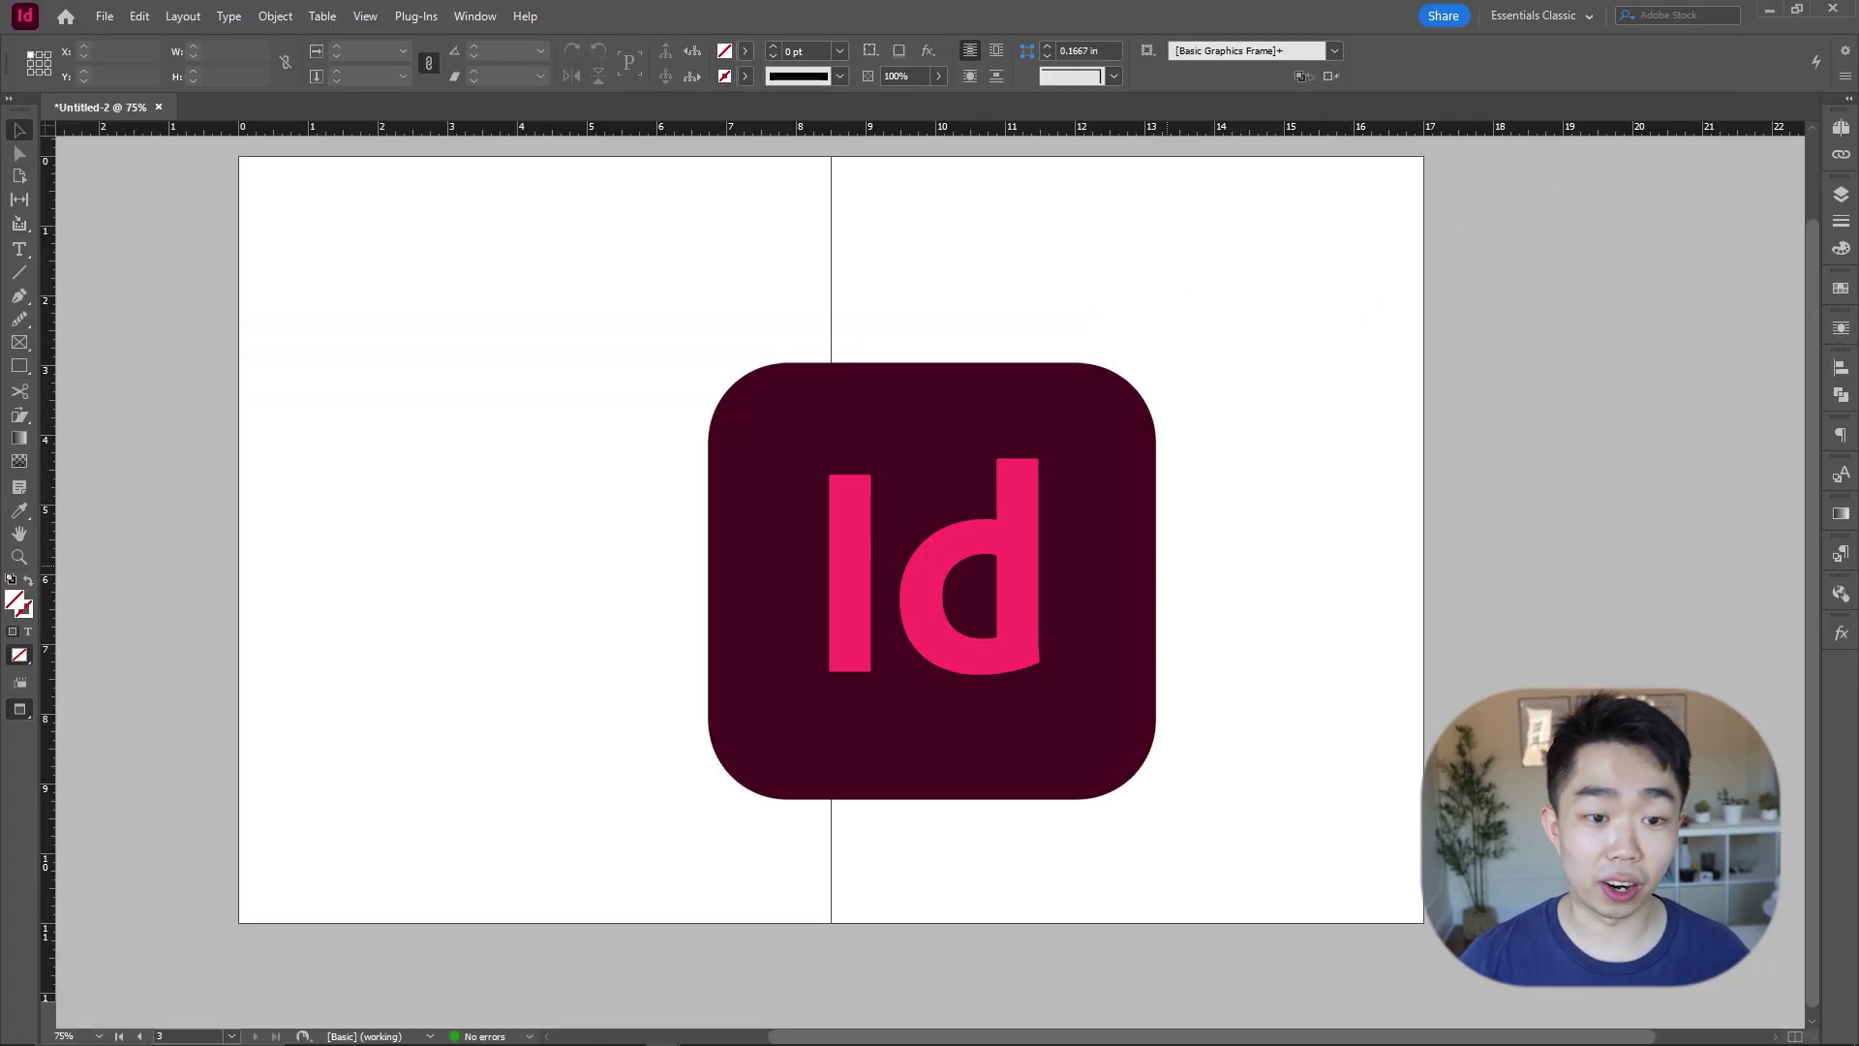
Step: Paste the copied halftone head onto the middle of the InDesign spread, then zoom back to 75%
key("space")
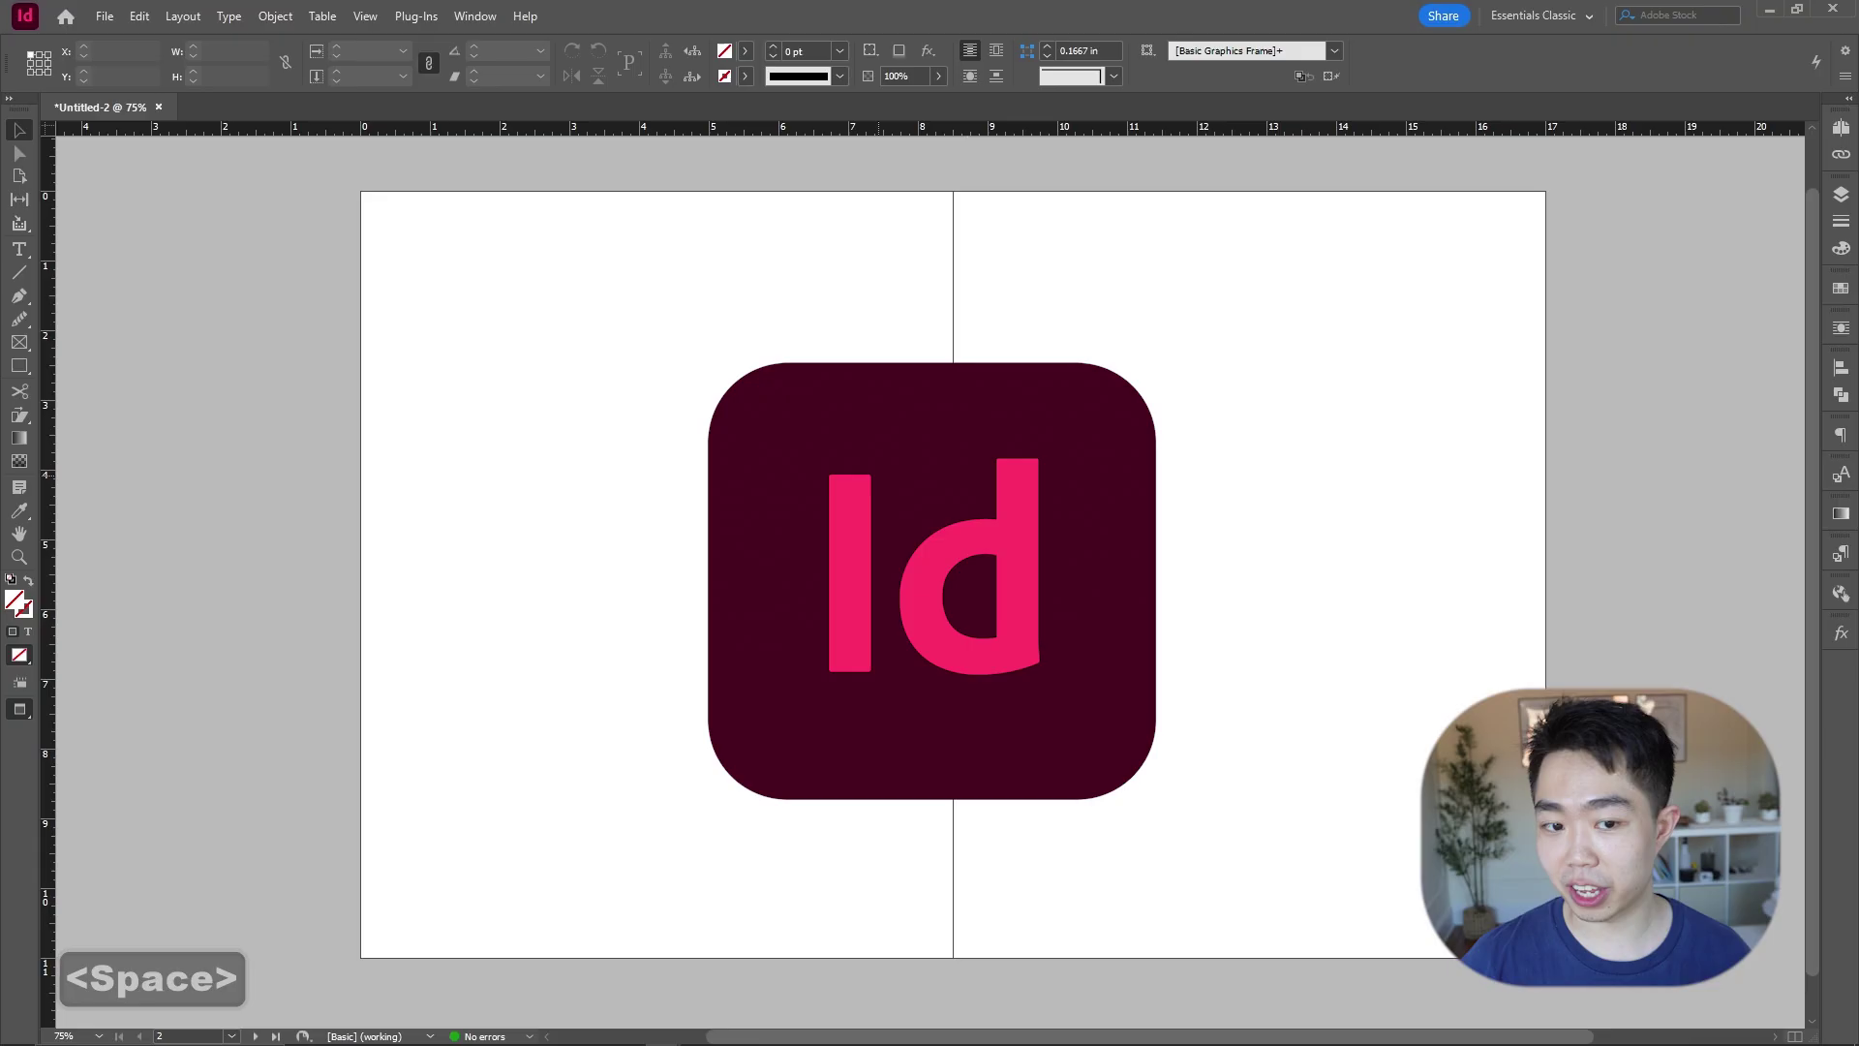
right_click(852, 405)
left_click(902, 414)
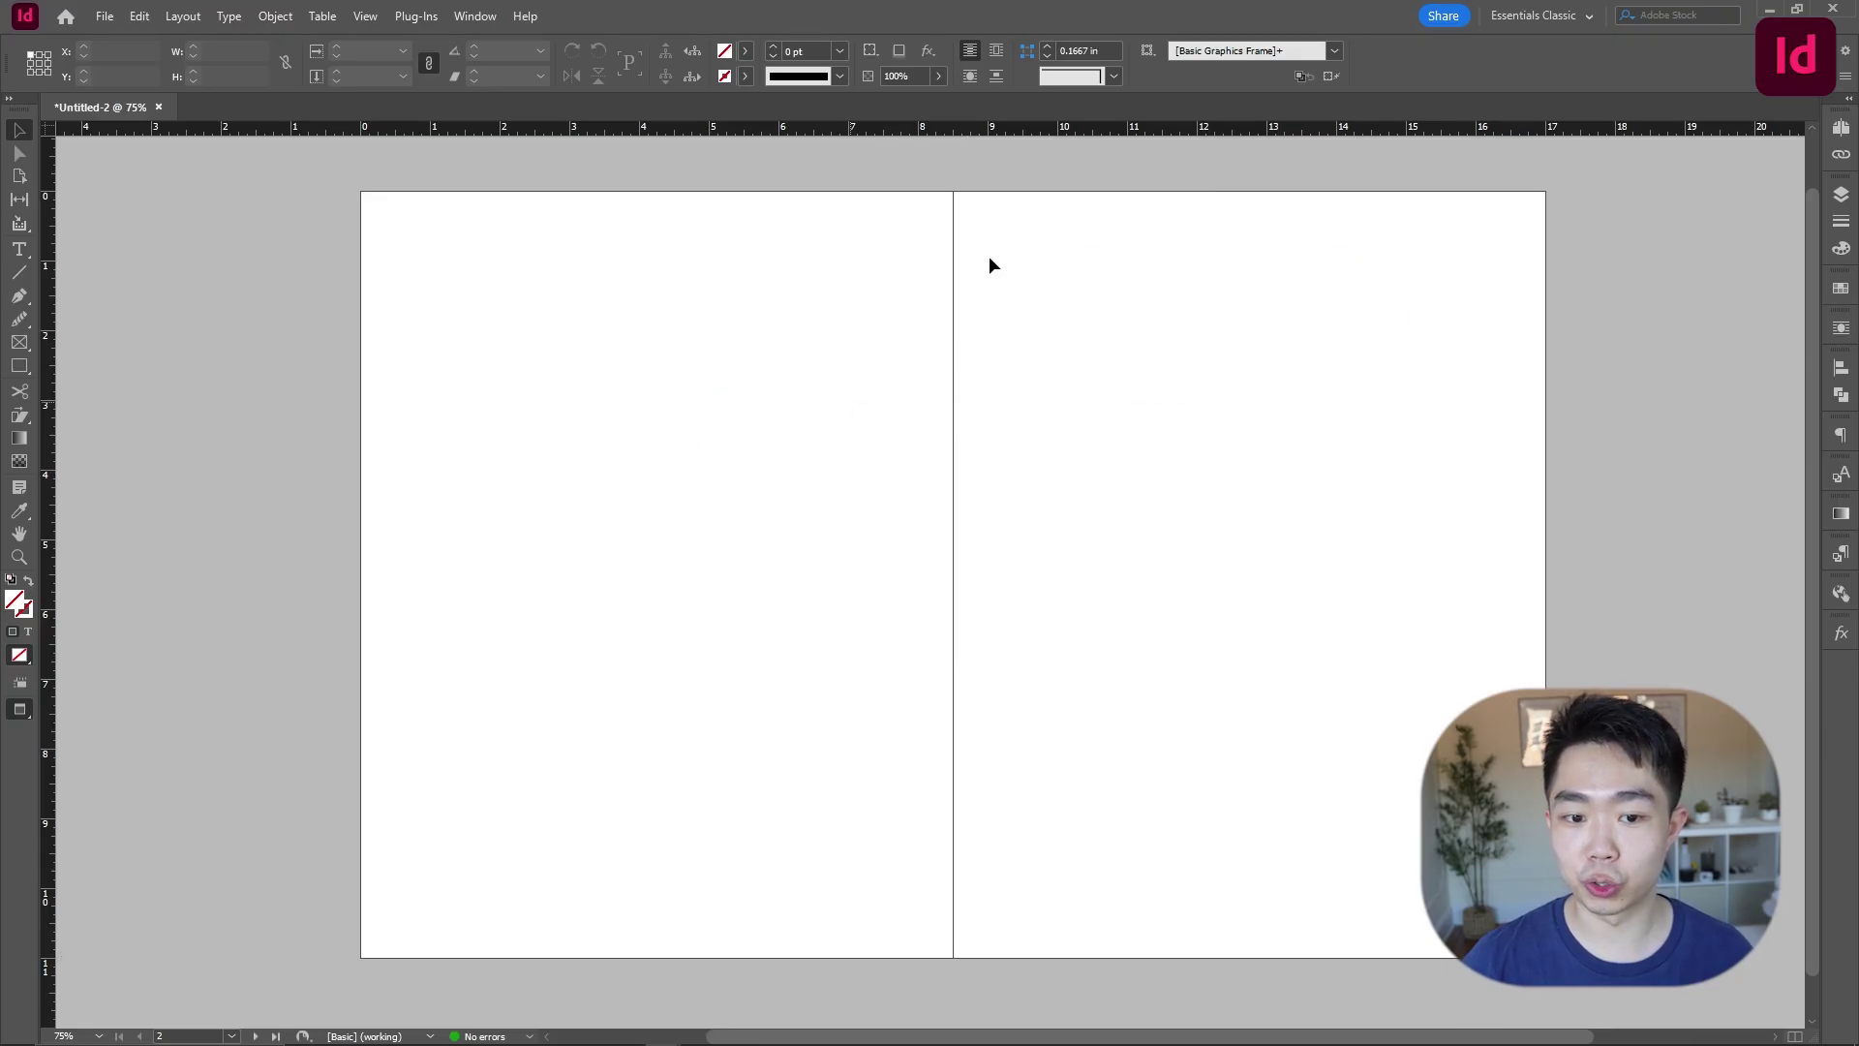
scroll(1172, 610, "up", 8, "alt")
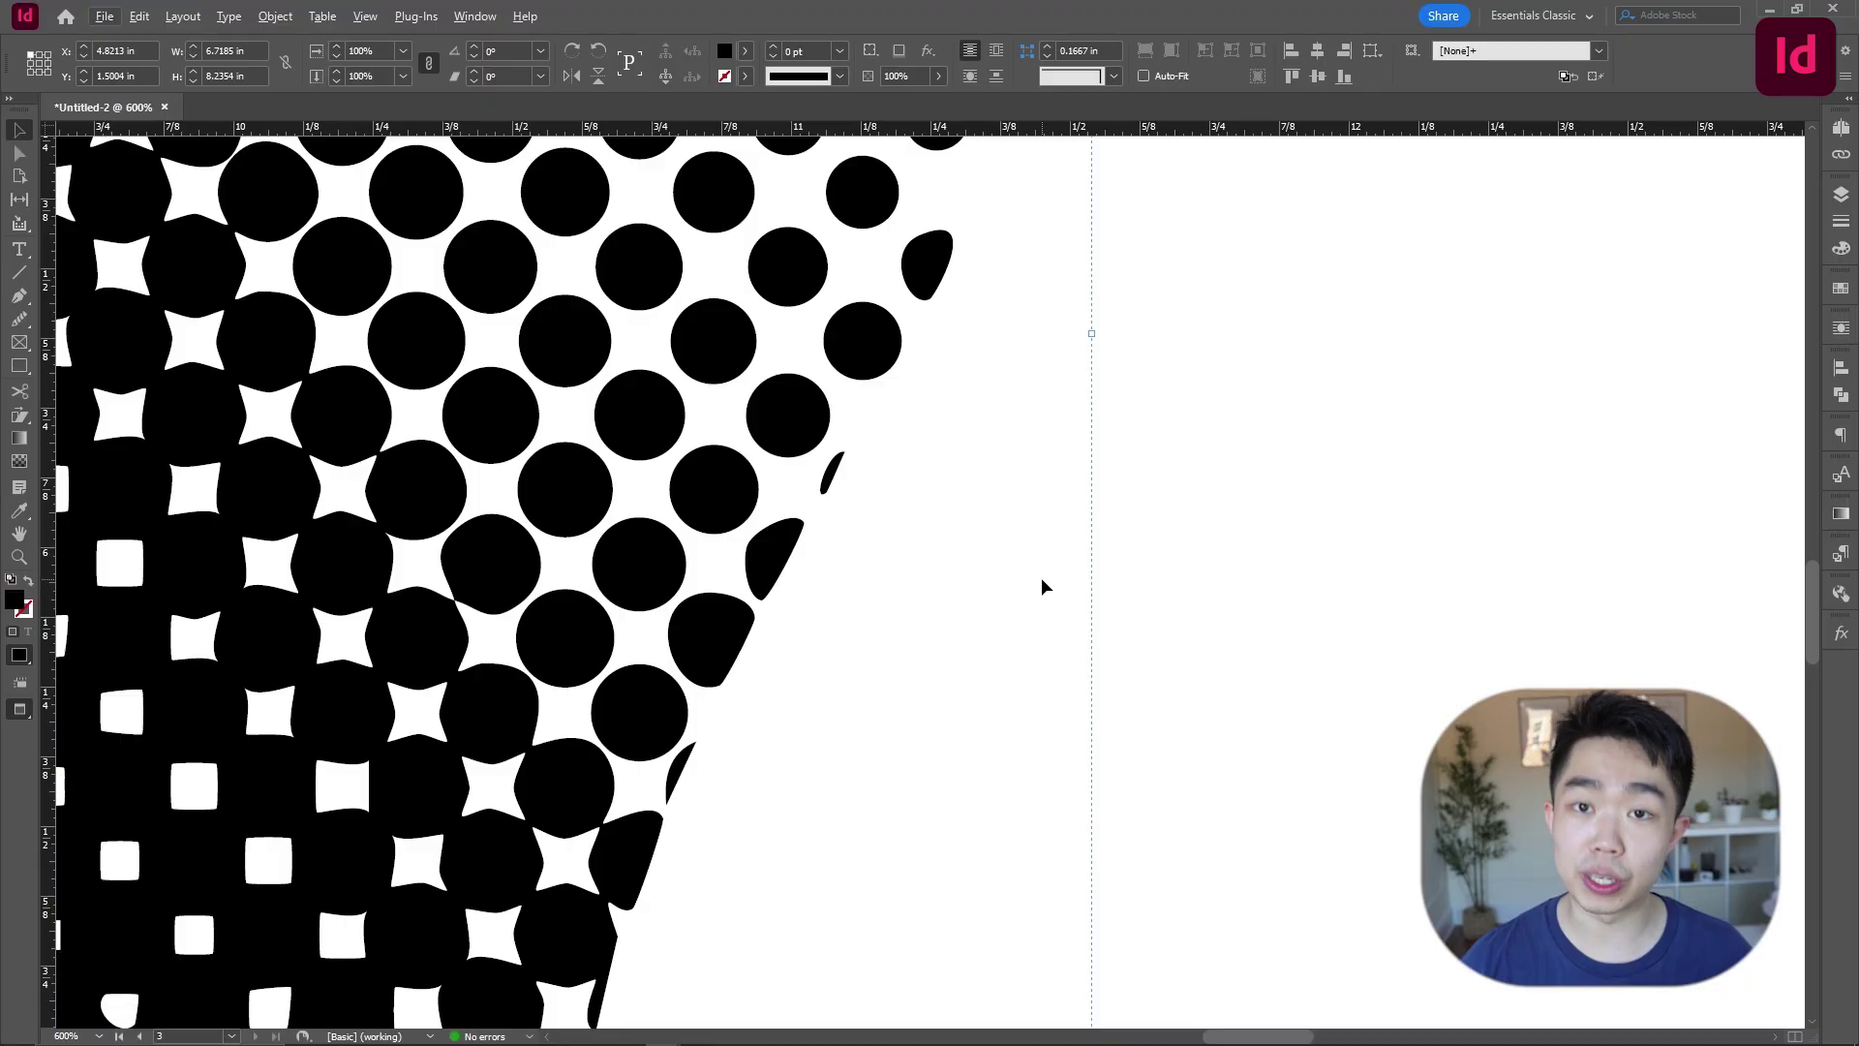
scroll(1042, 577, "down", 6, "alt")
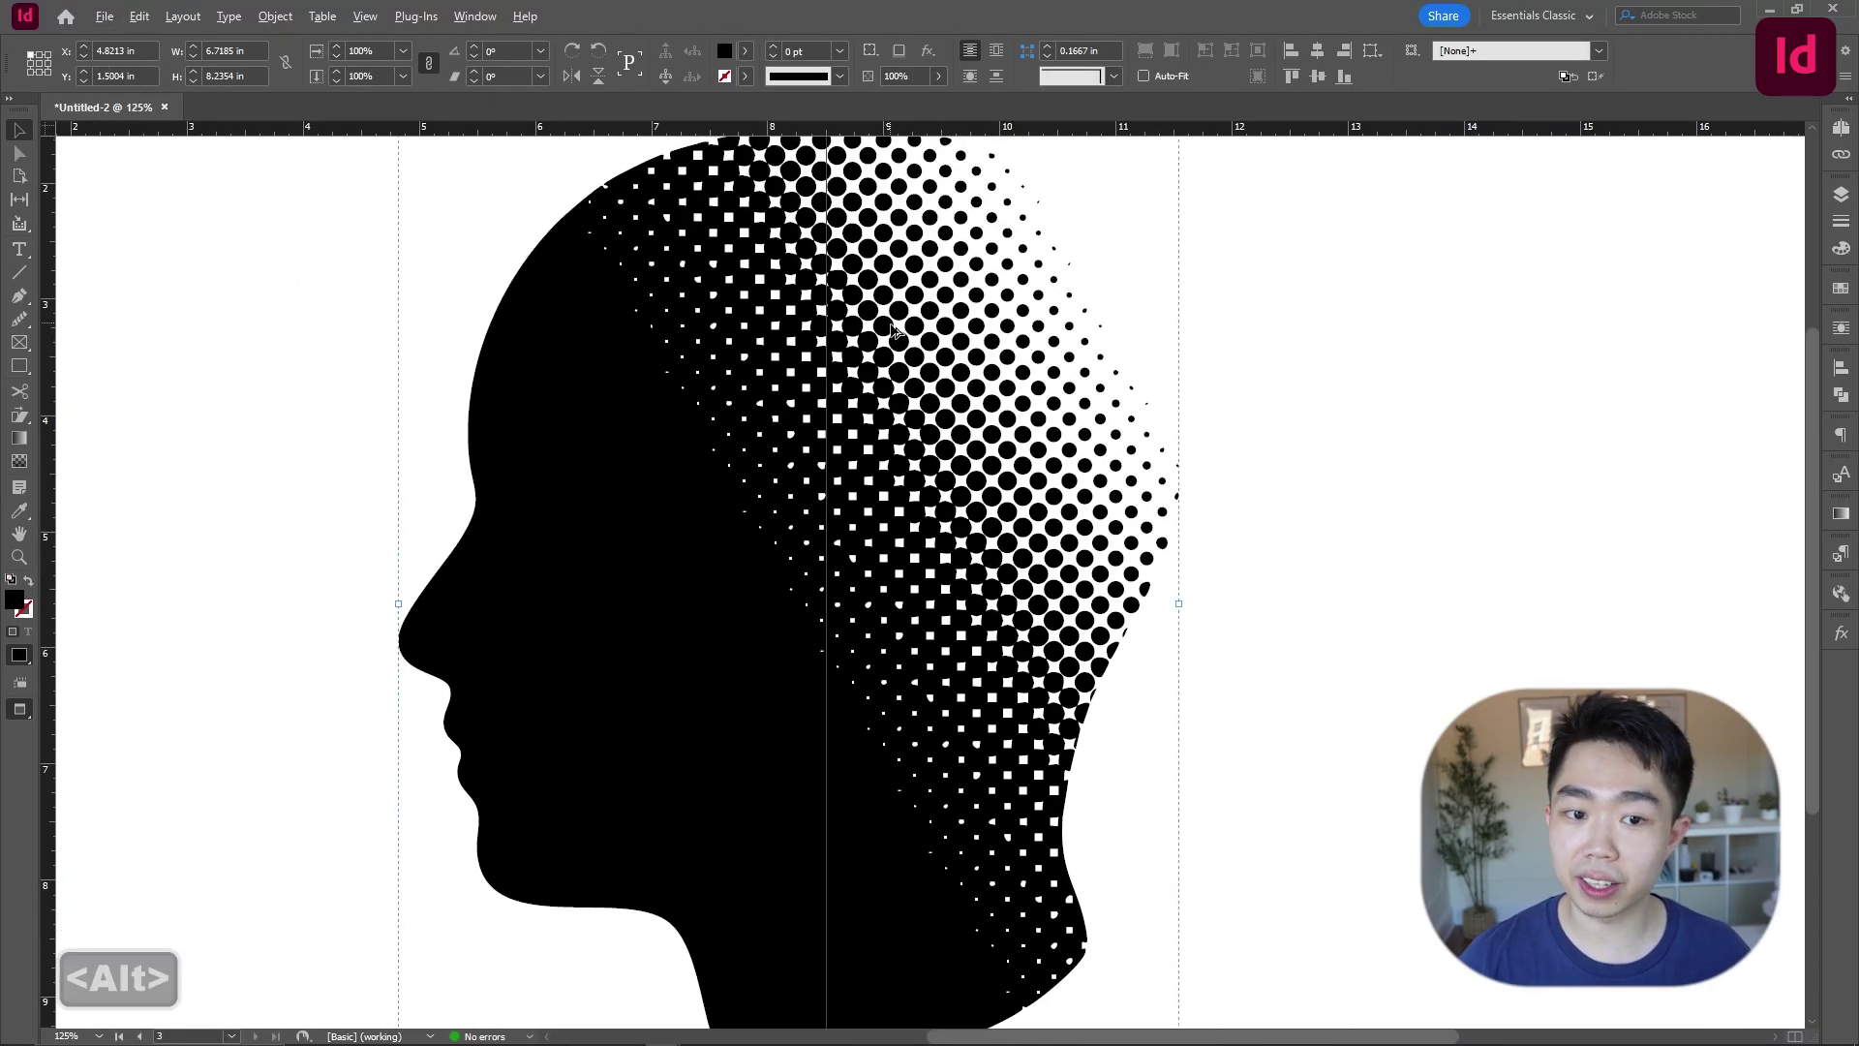
scroll(895, 334, "down", 1, "alt")
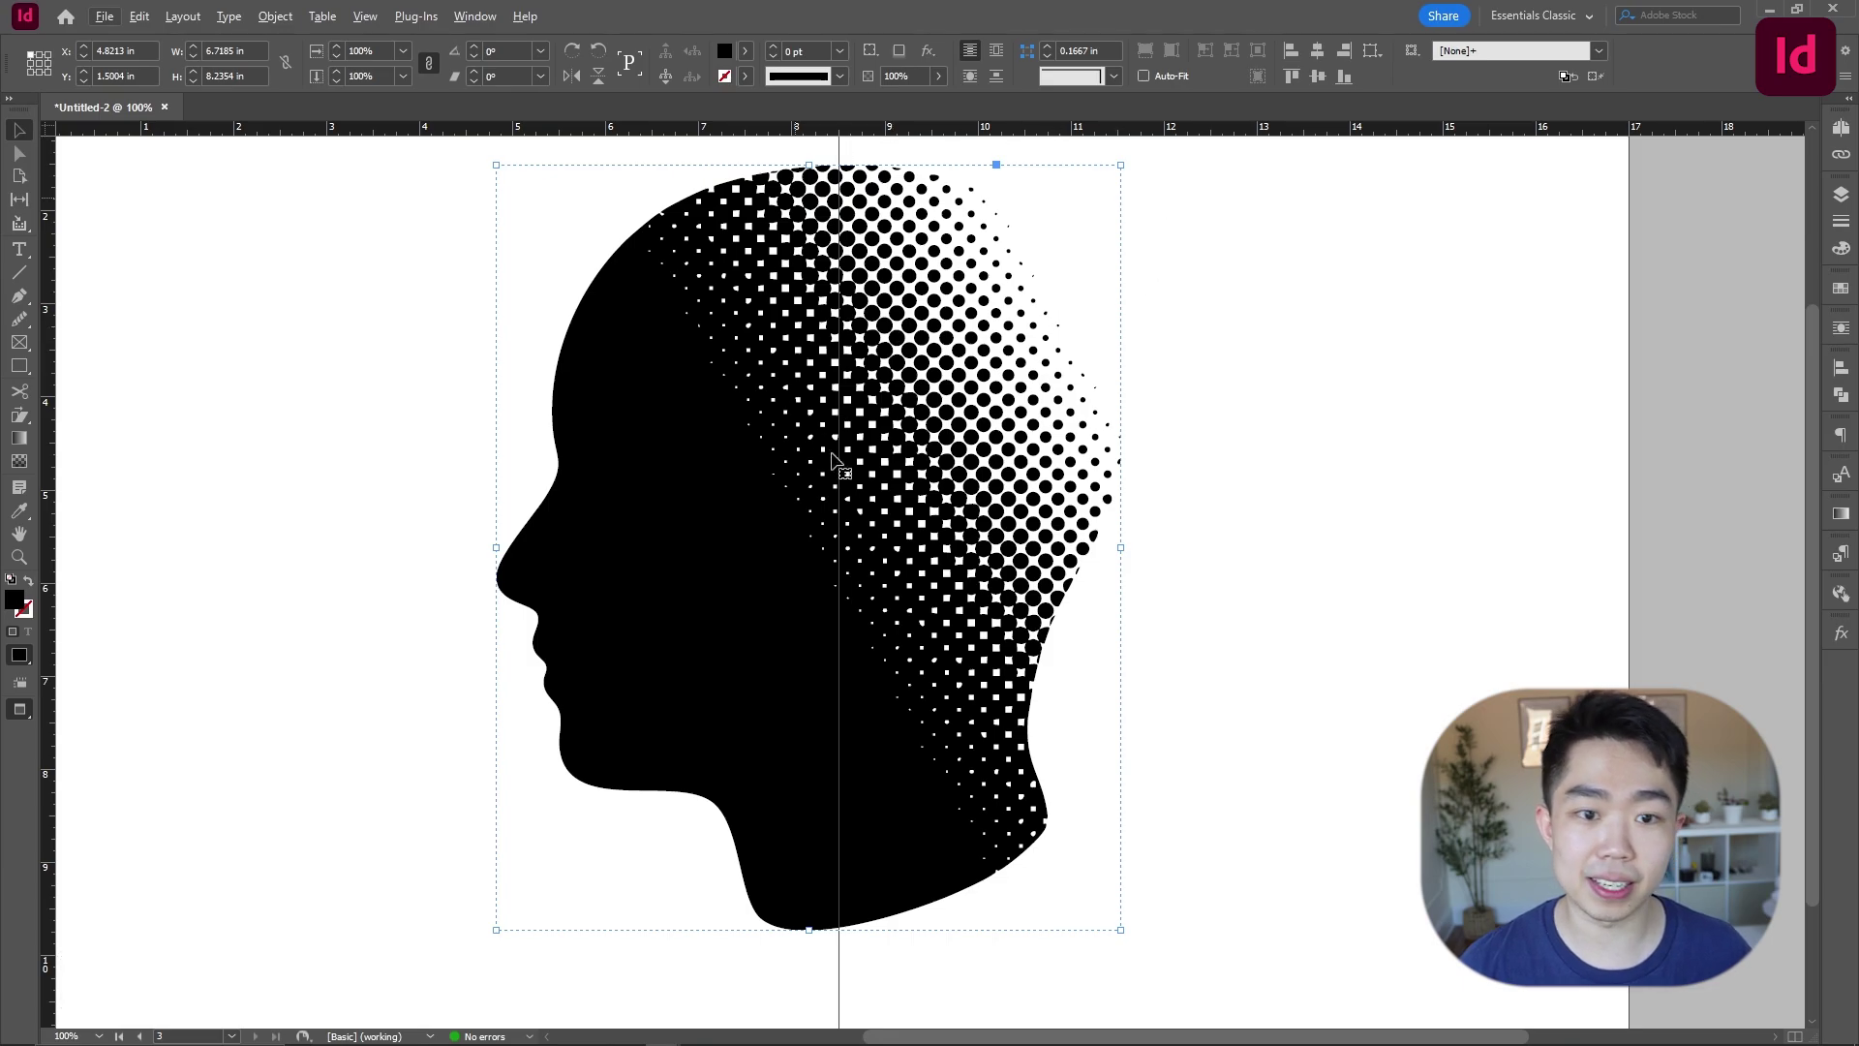
scroll(1036, 586, "down", 1, "alt")
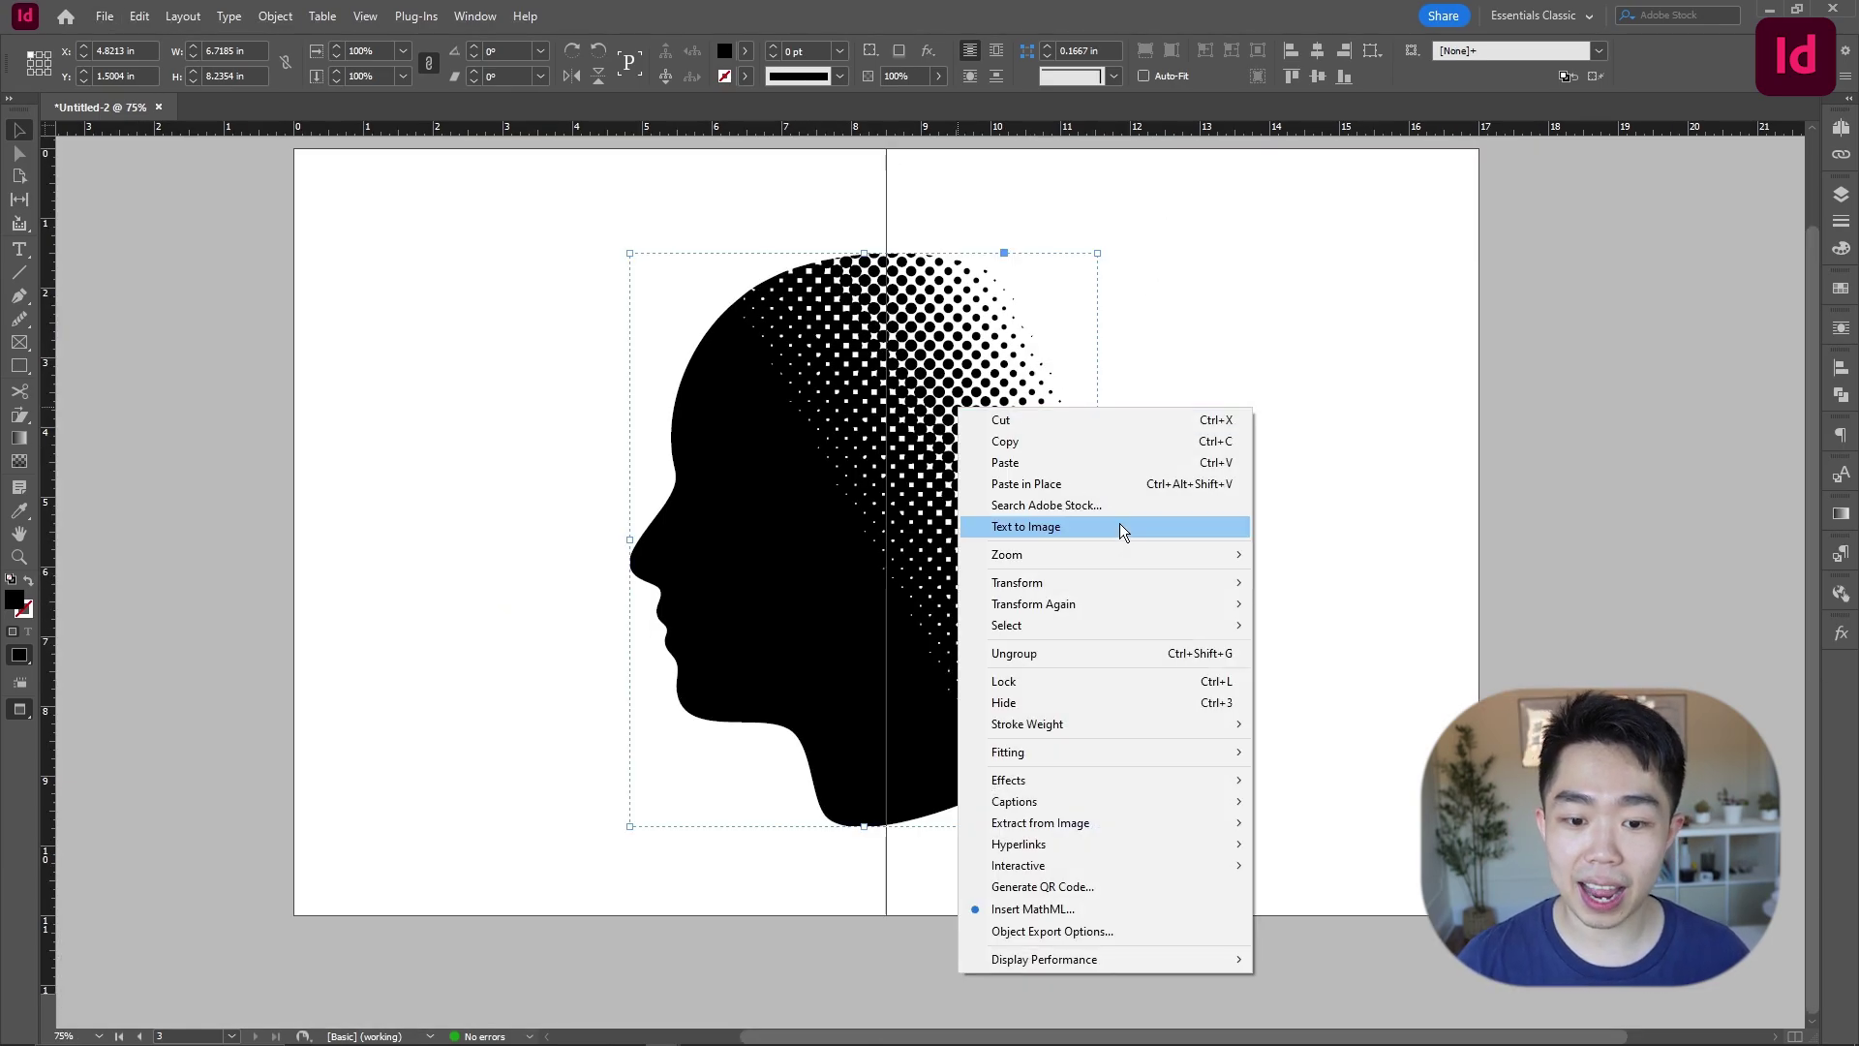
Step: Ungroup the pasted head and merge its halftone dots into one compound path
left_click(1095, 661)
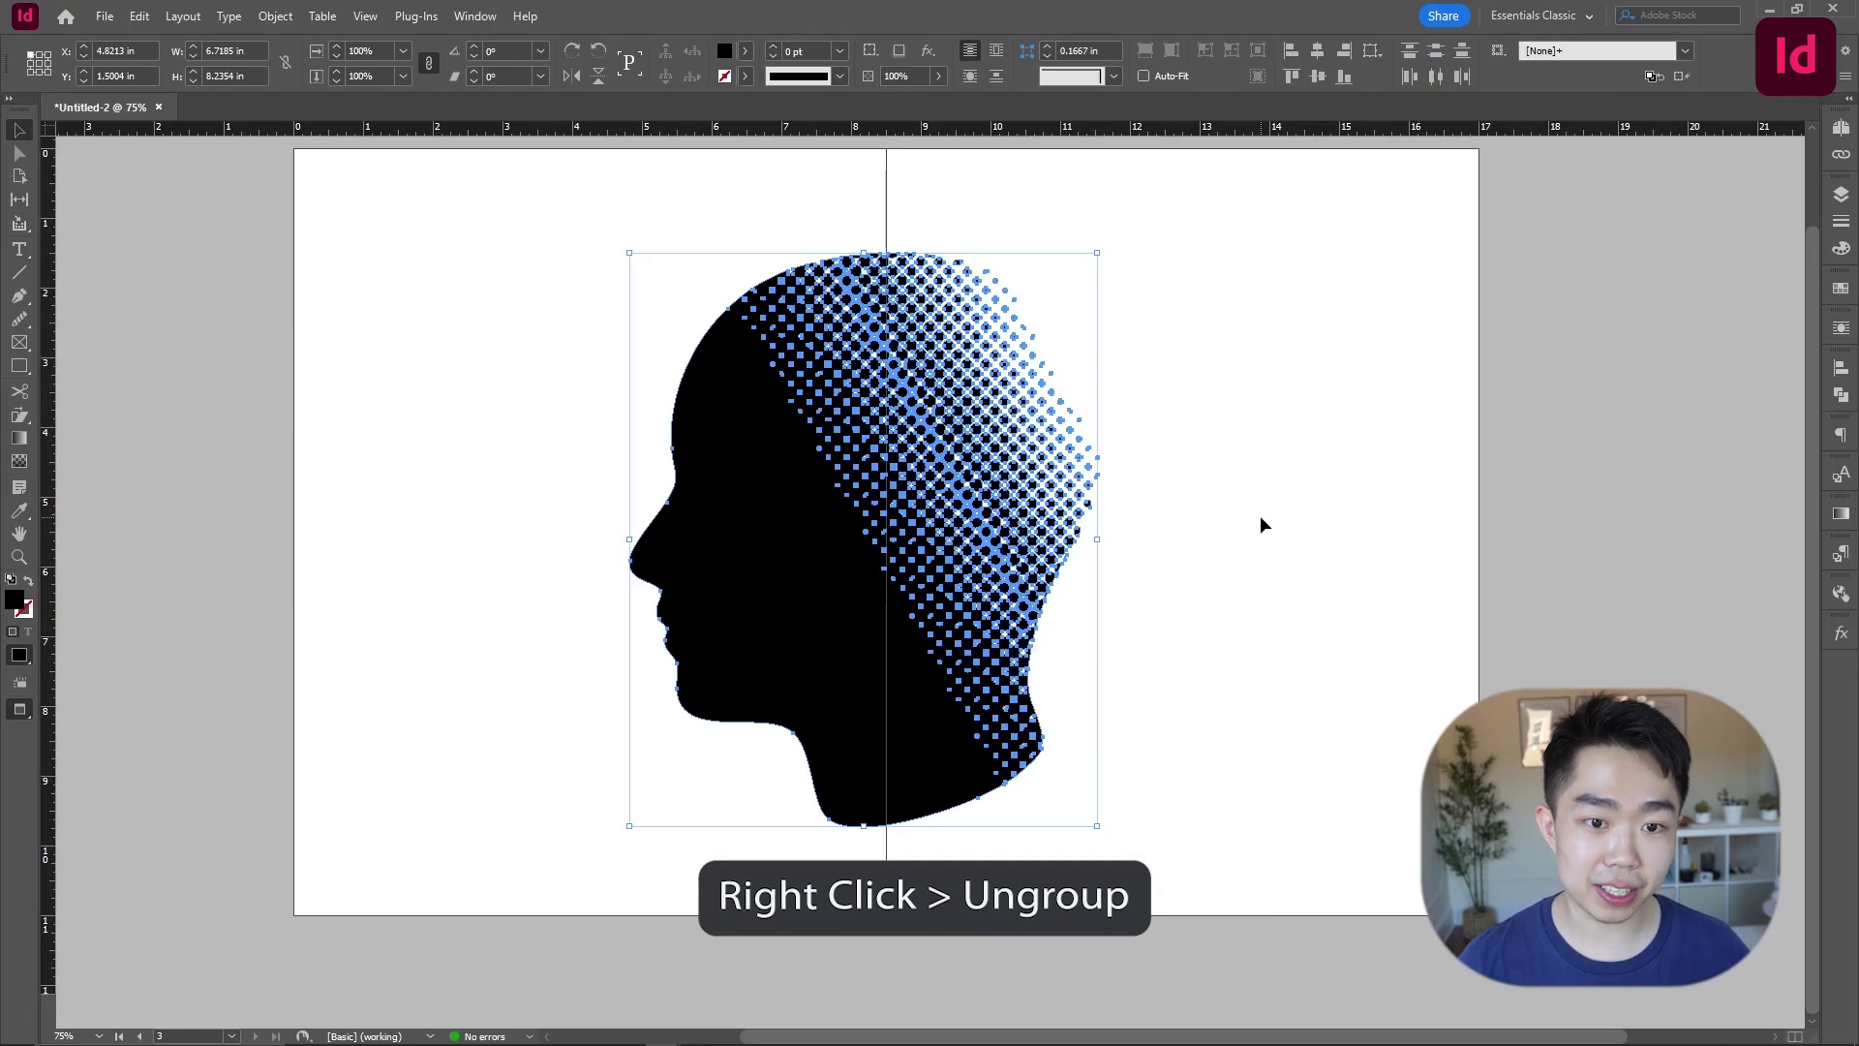
left_click(264, 26)
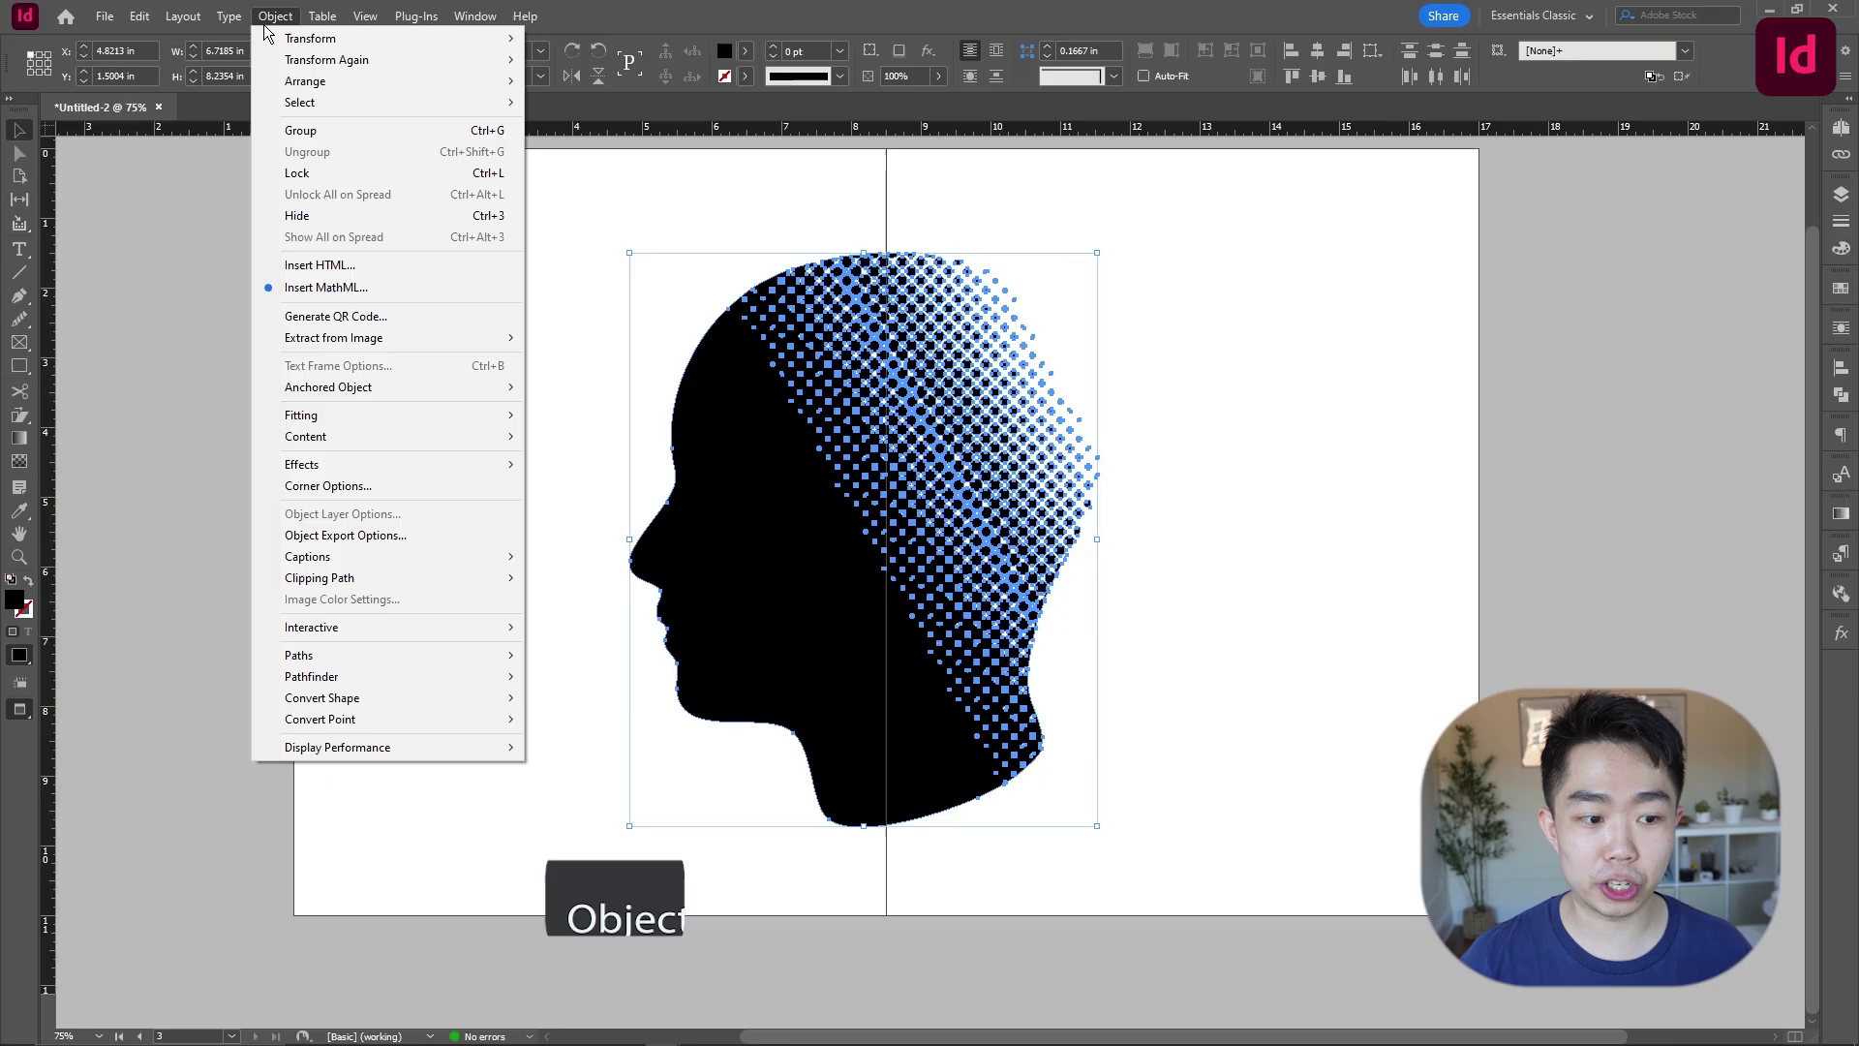
mouse_move(428, 661)
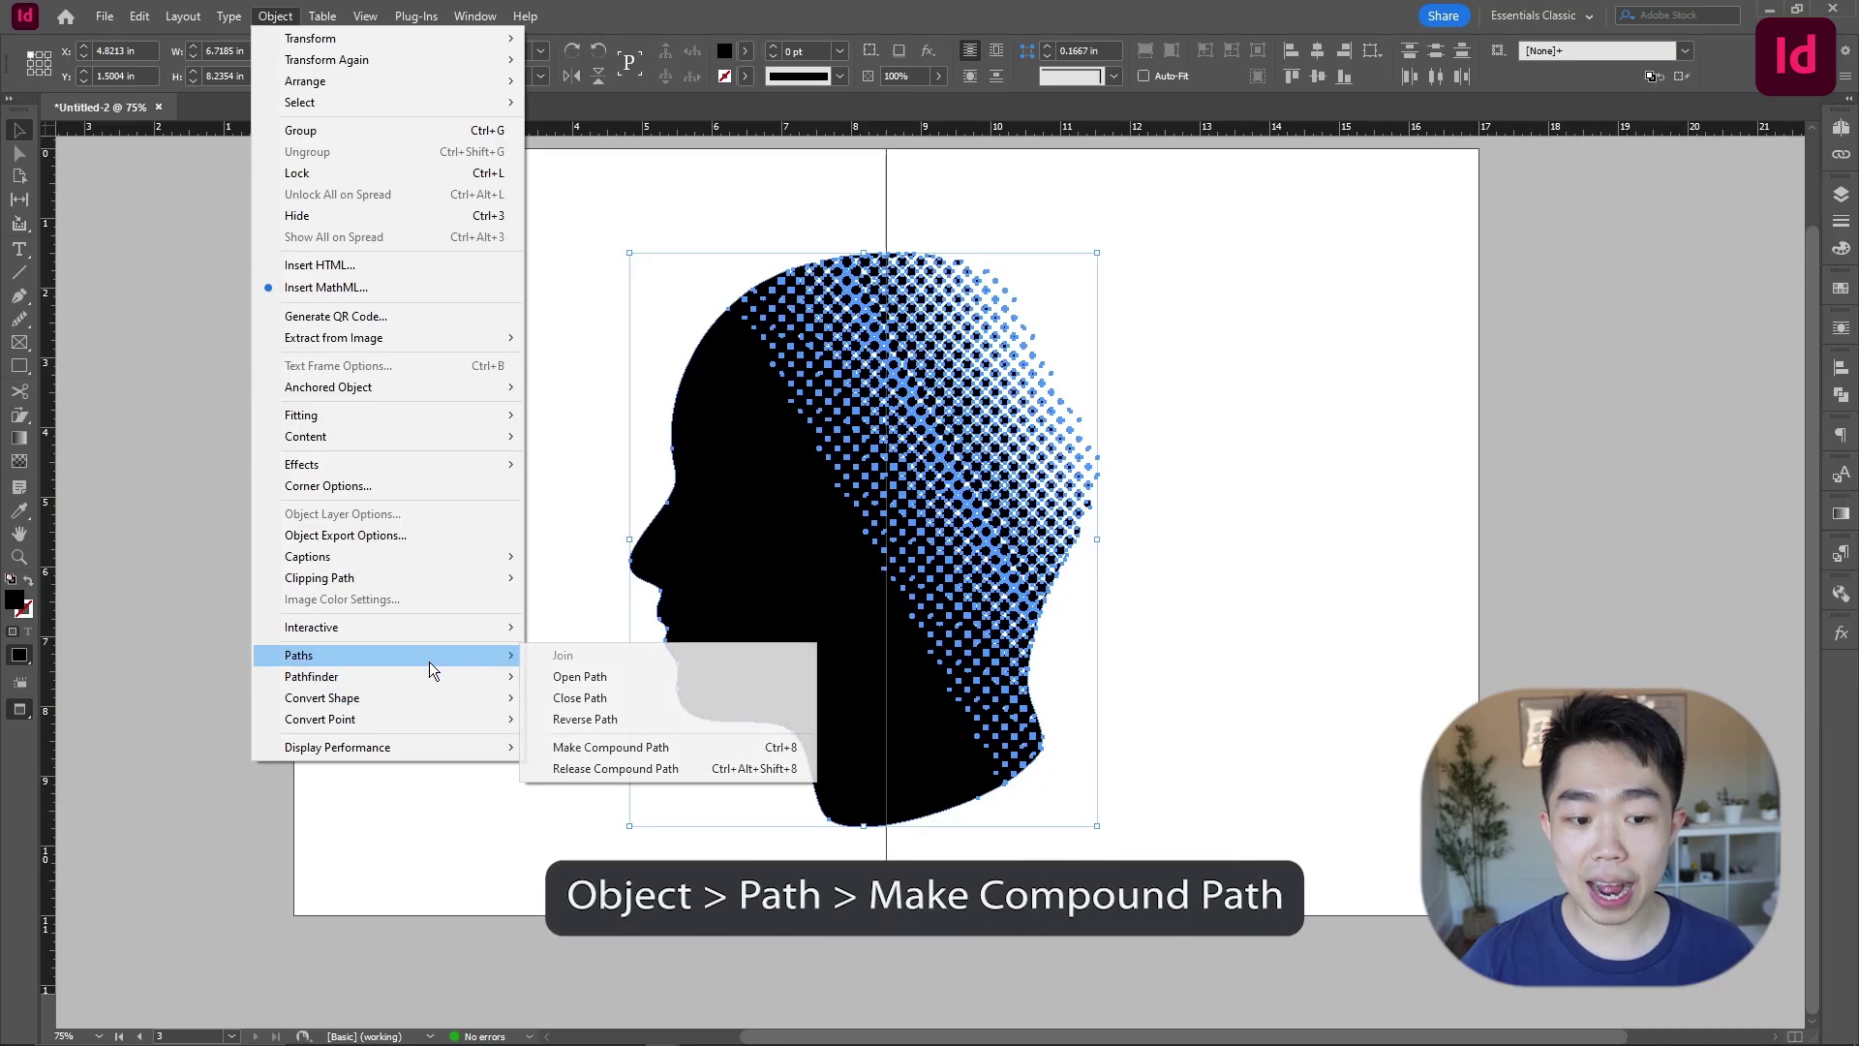
left_click(653, 751)
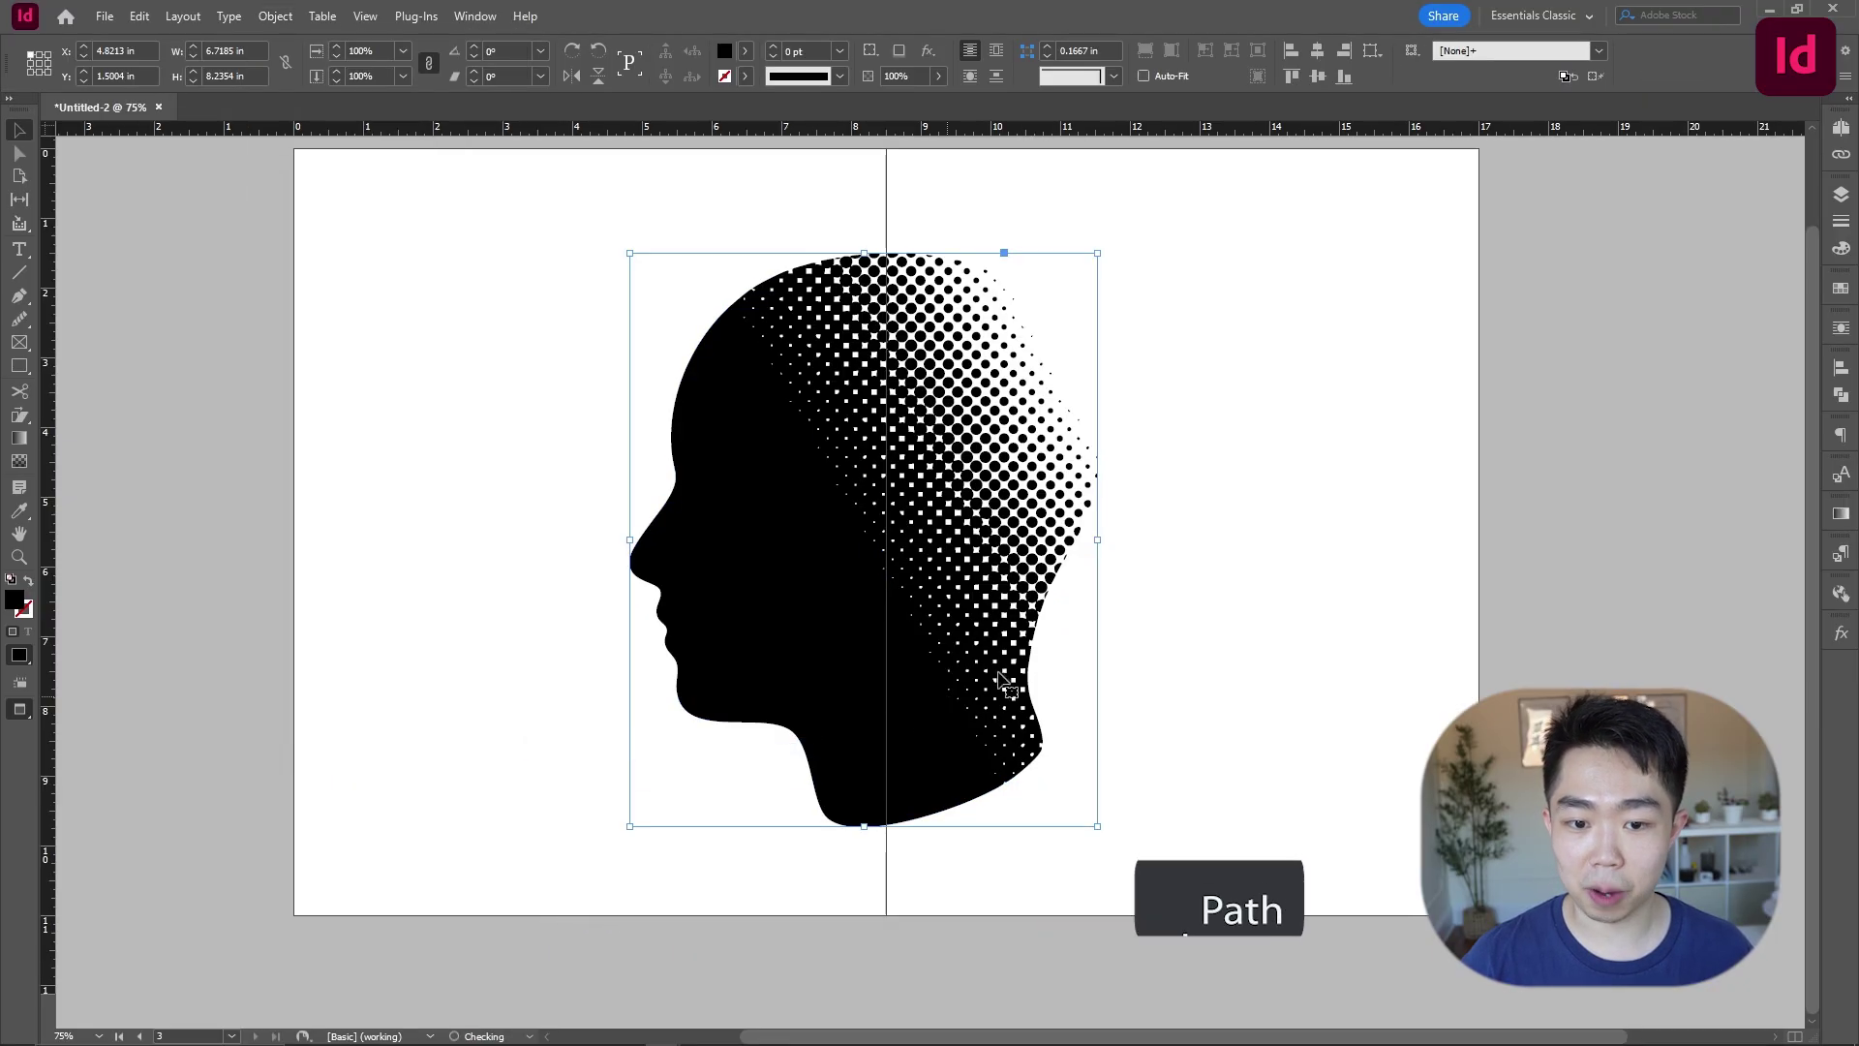
left_click(1218, 602)
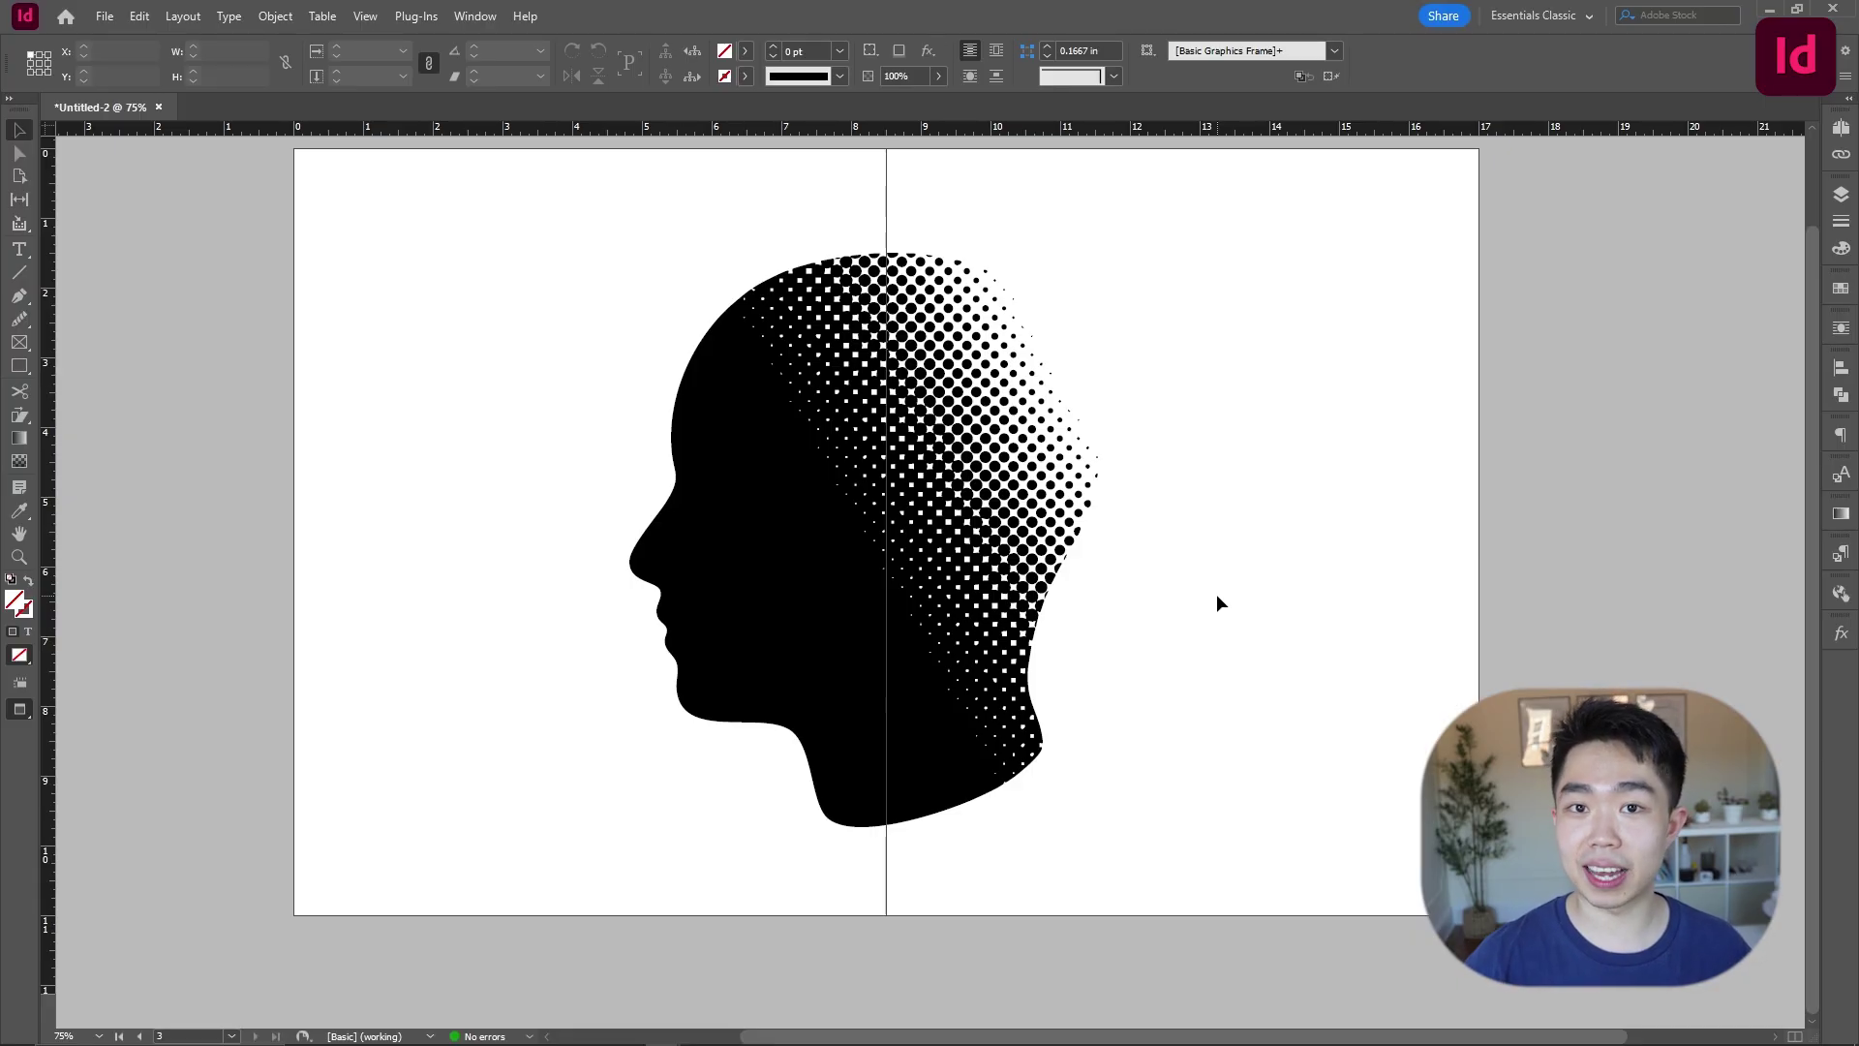
Step: Scale the head proportionally to about 8.28 x 10.15 in and shift it up on the spread
left_click(872, 739)
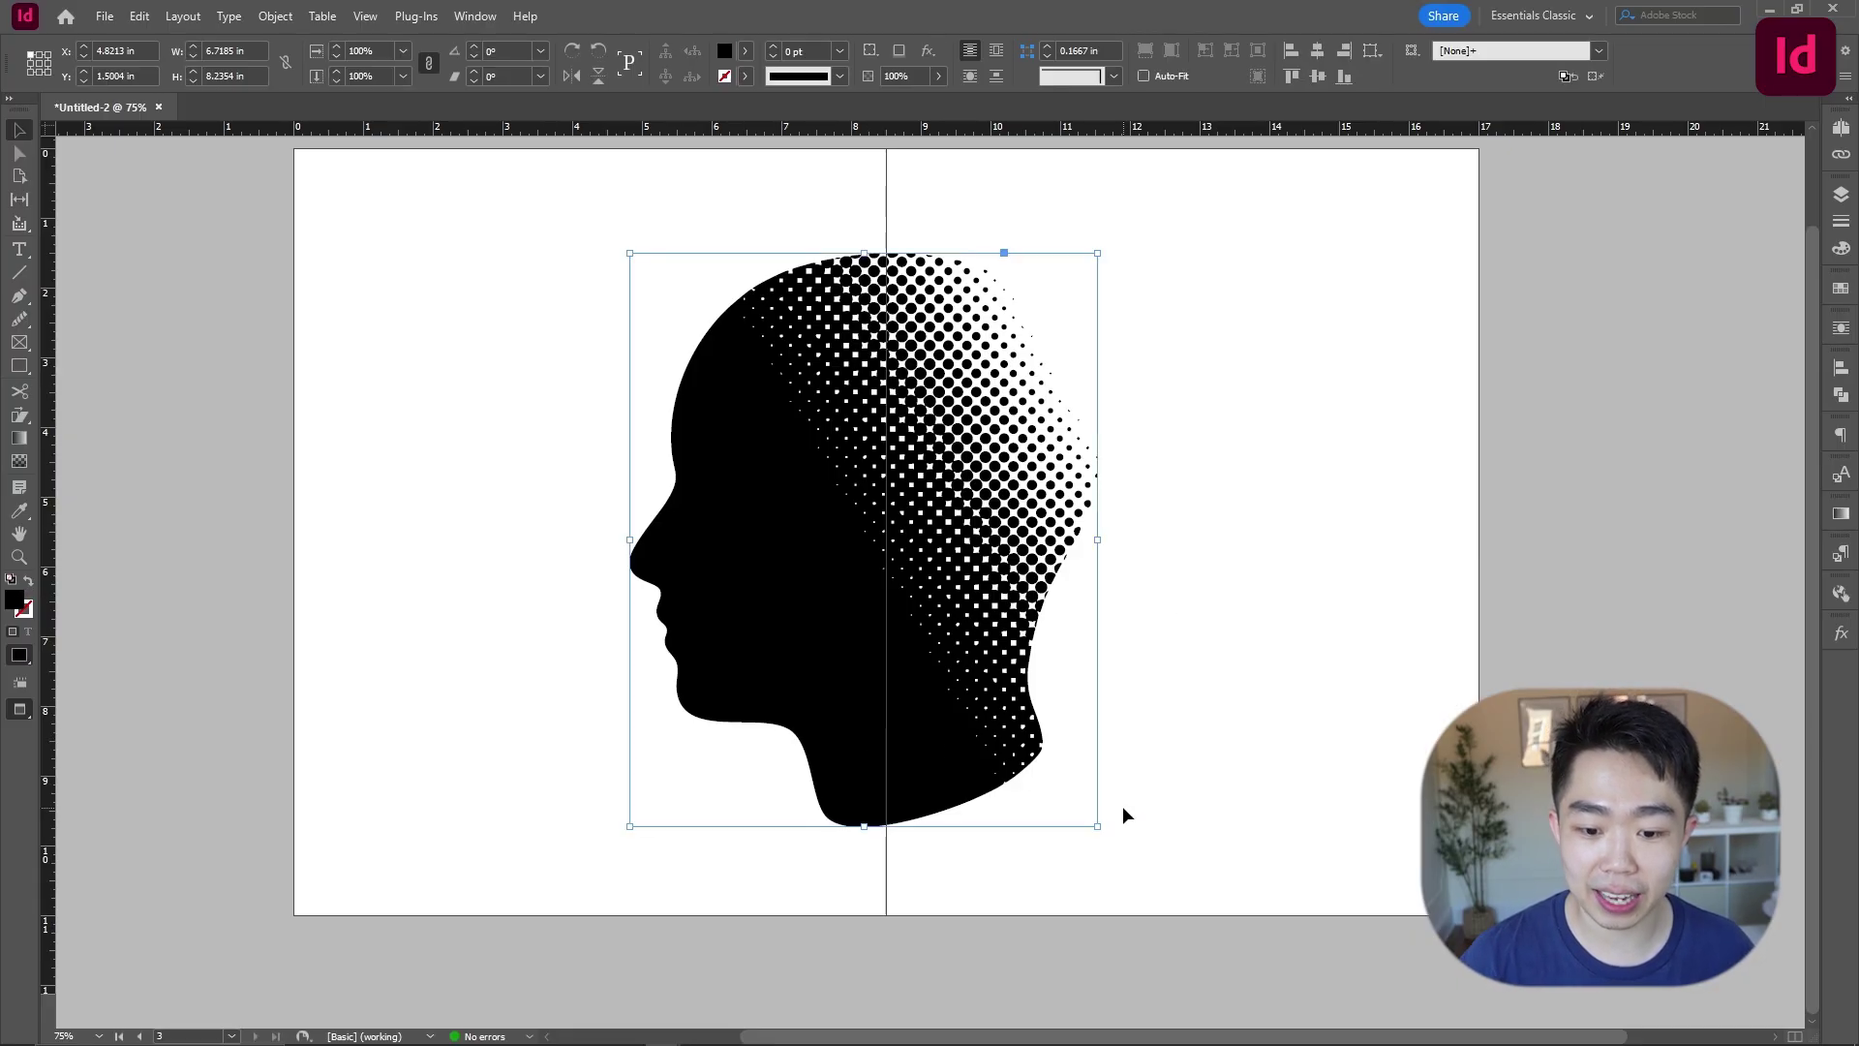
left_click_drag(1099, 829, 1153, 891)
left_click_drag(1045, 787, 1000, 775)
left_click(1262, 751)
left_click(1294, 682)
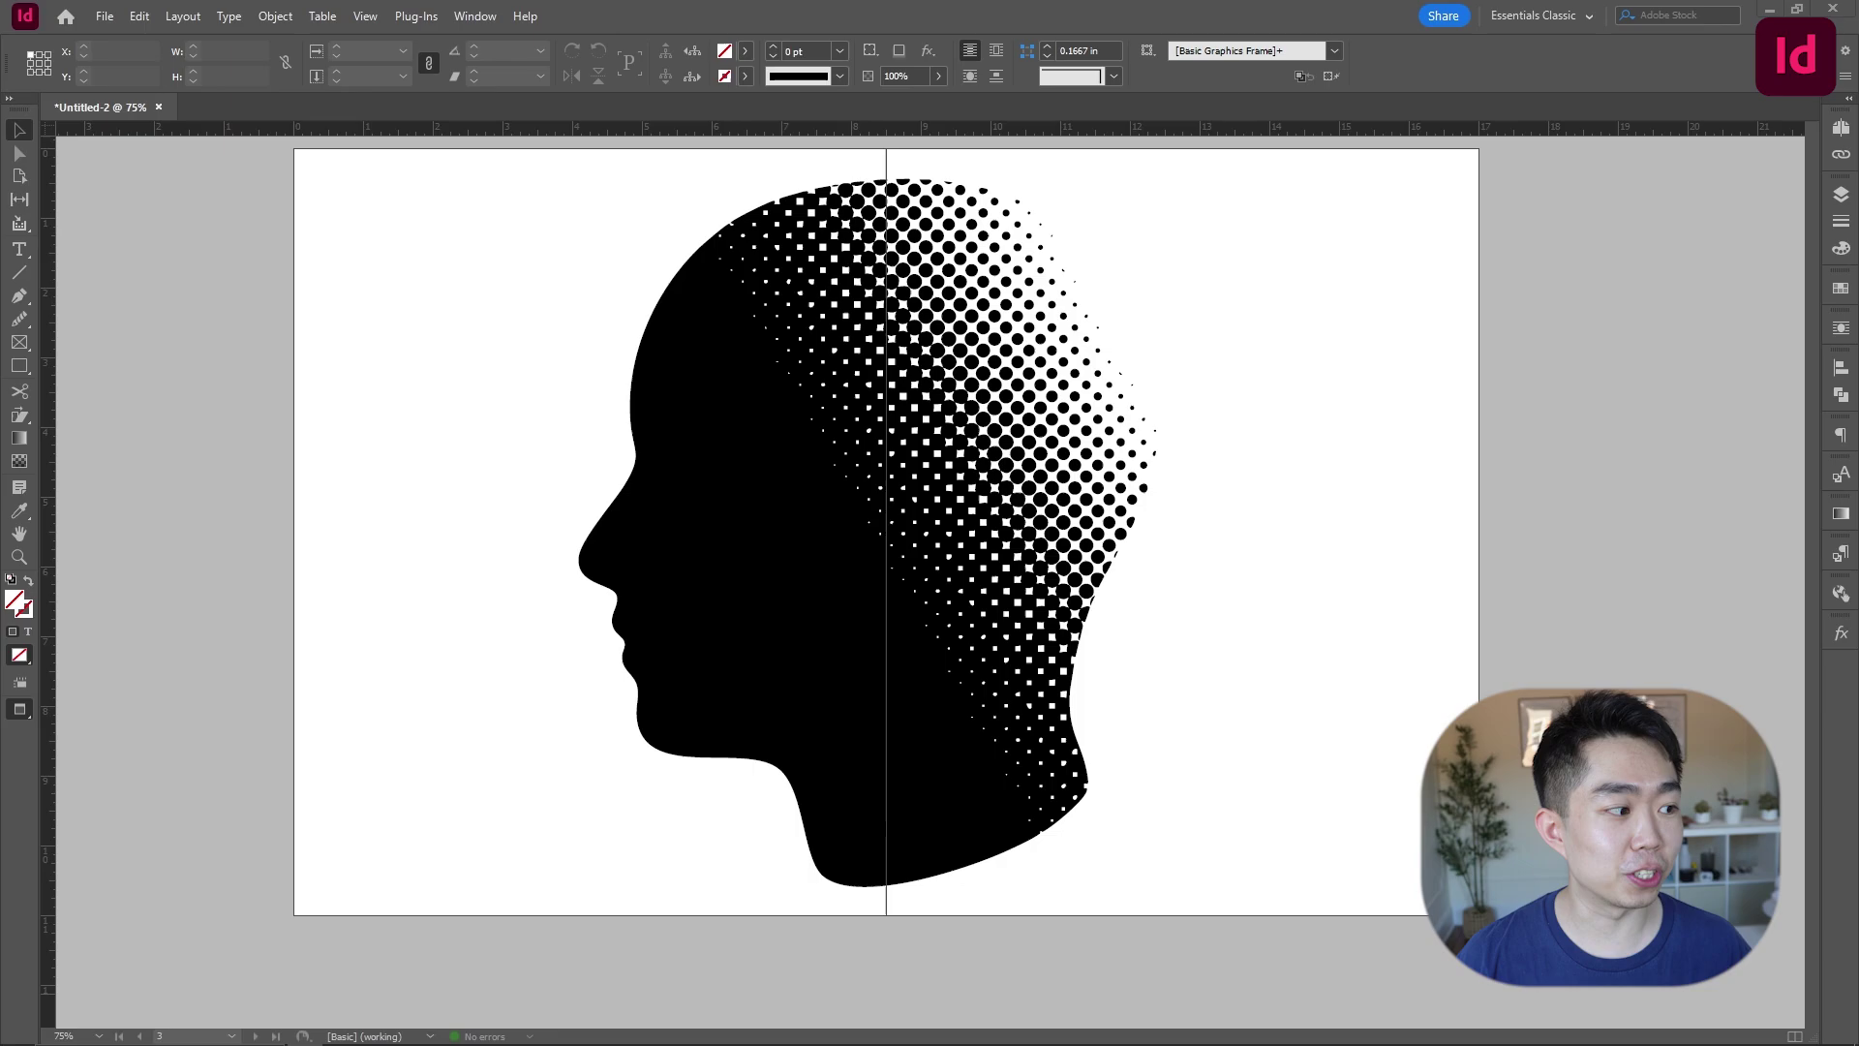
Step: Place the red light-streak image inside the head shape and set it to Fill Frame Proportionally
left_click(771, 625)
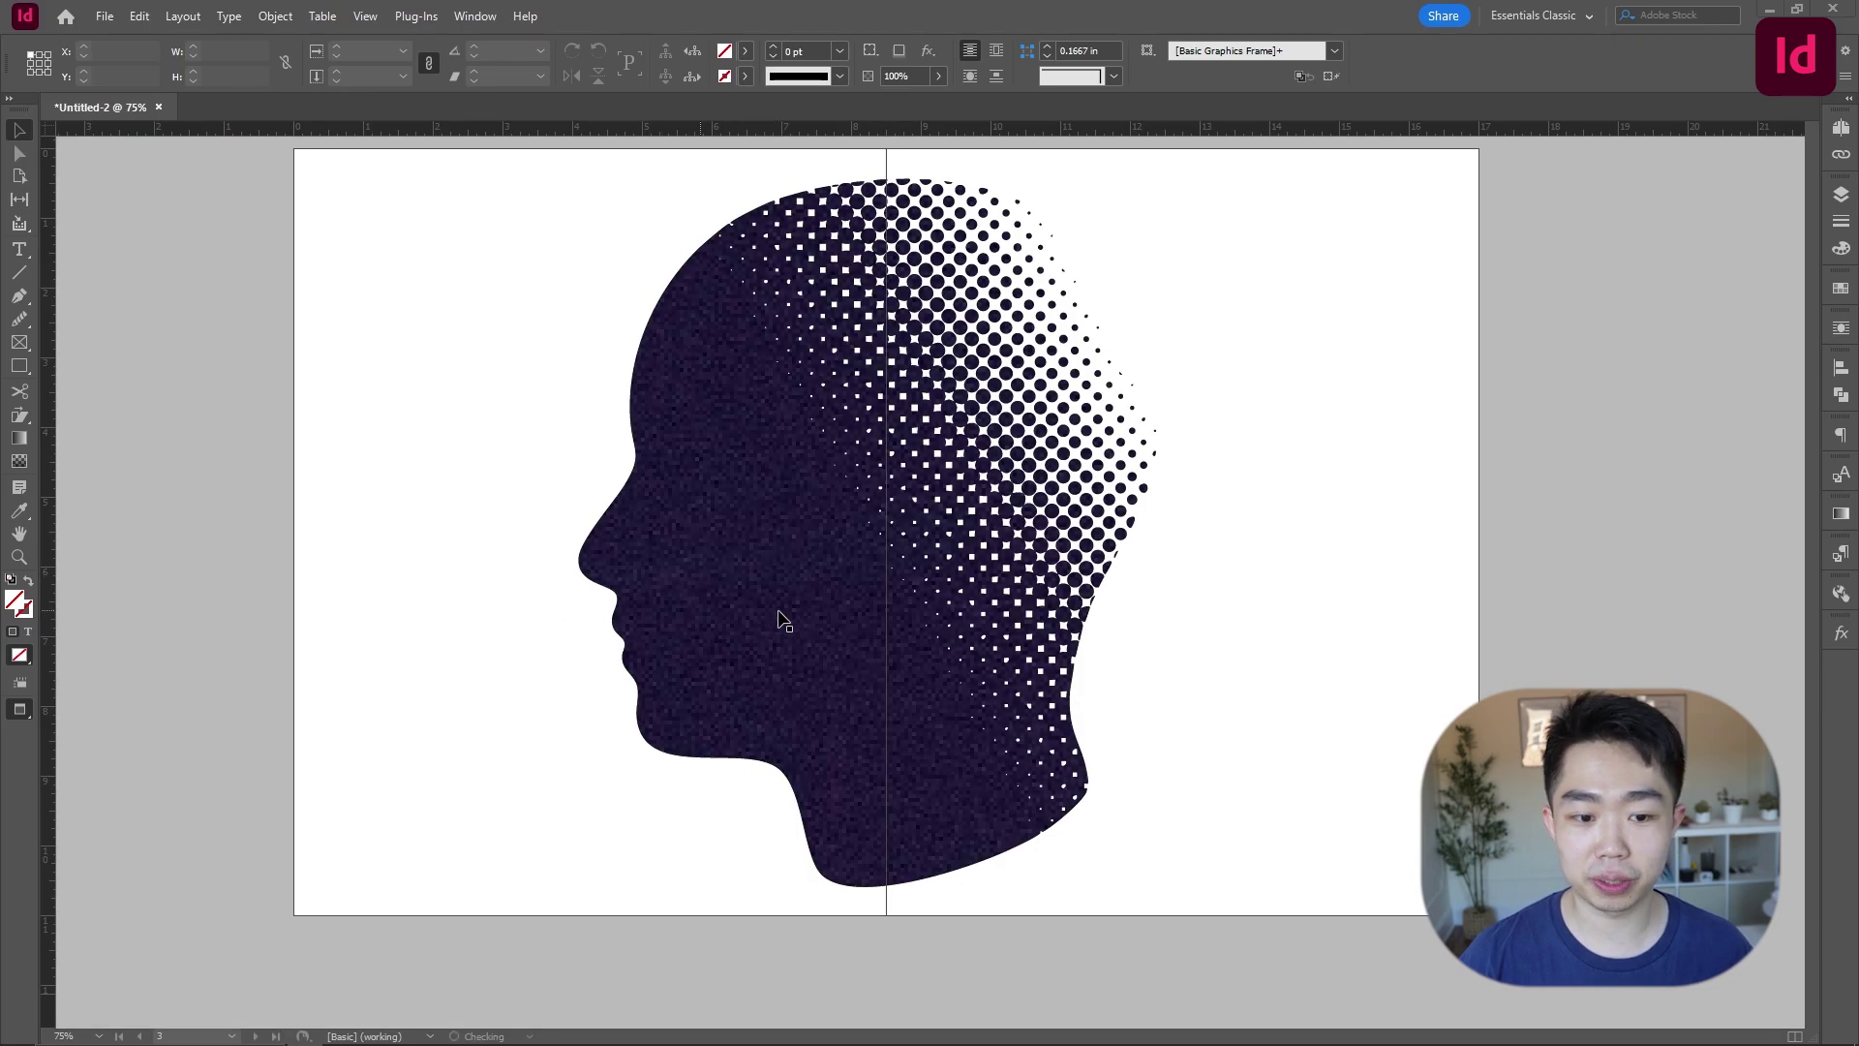
left_click(809, 622)
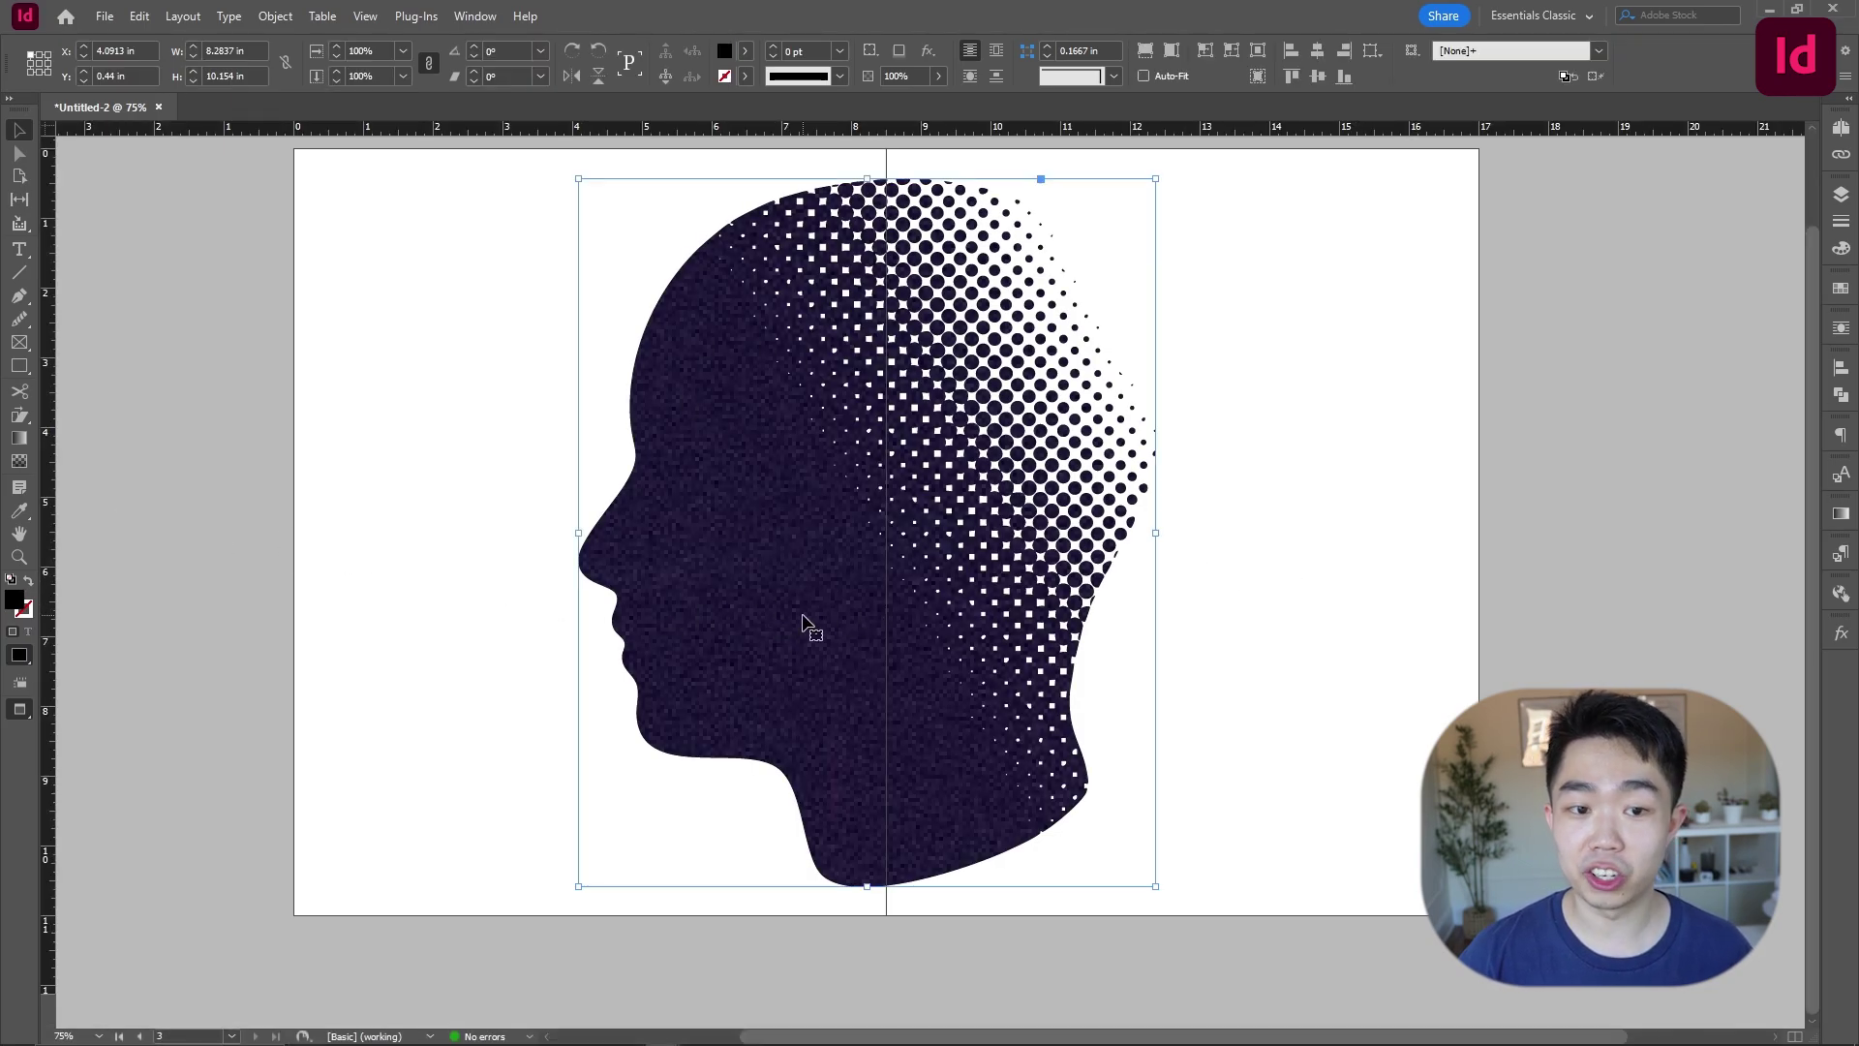
right_click(813, 594)
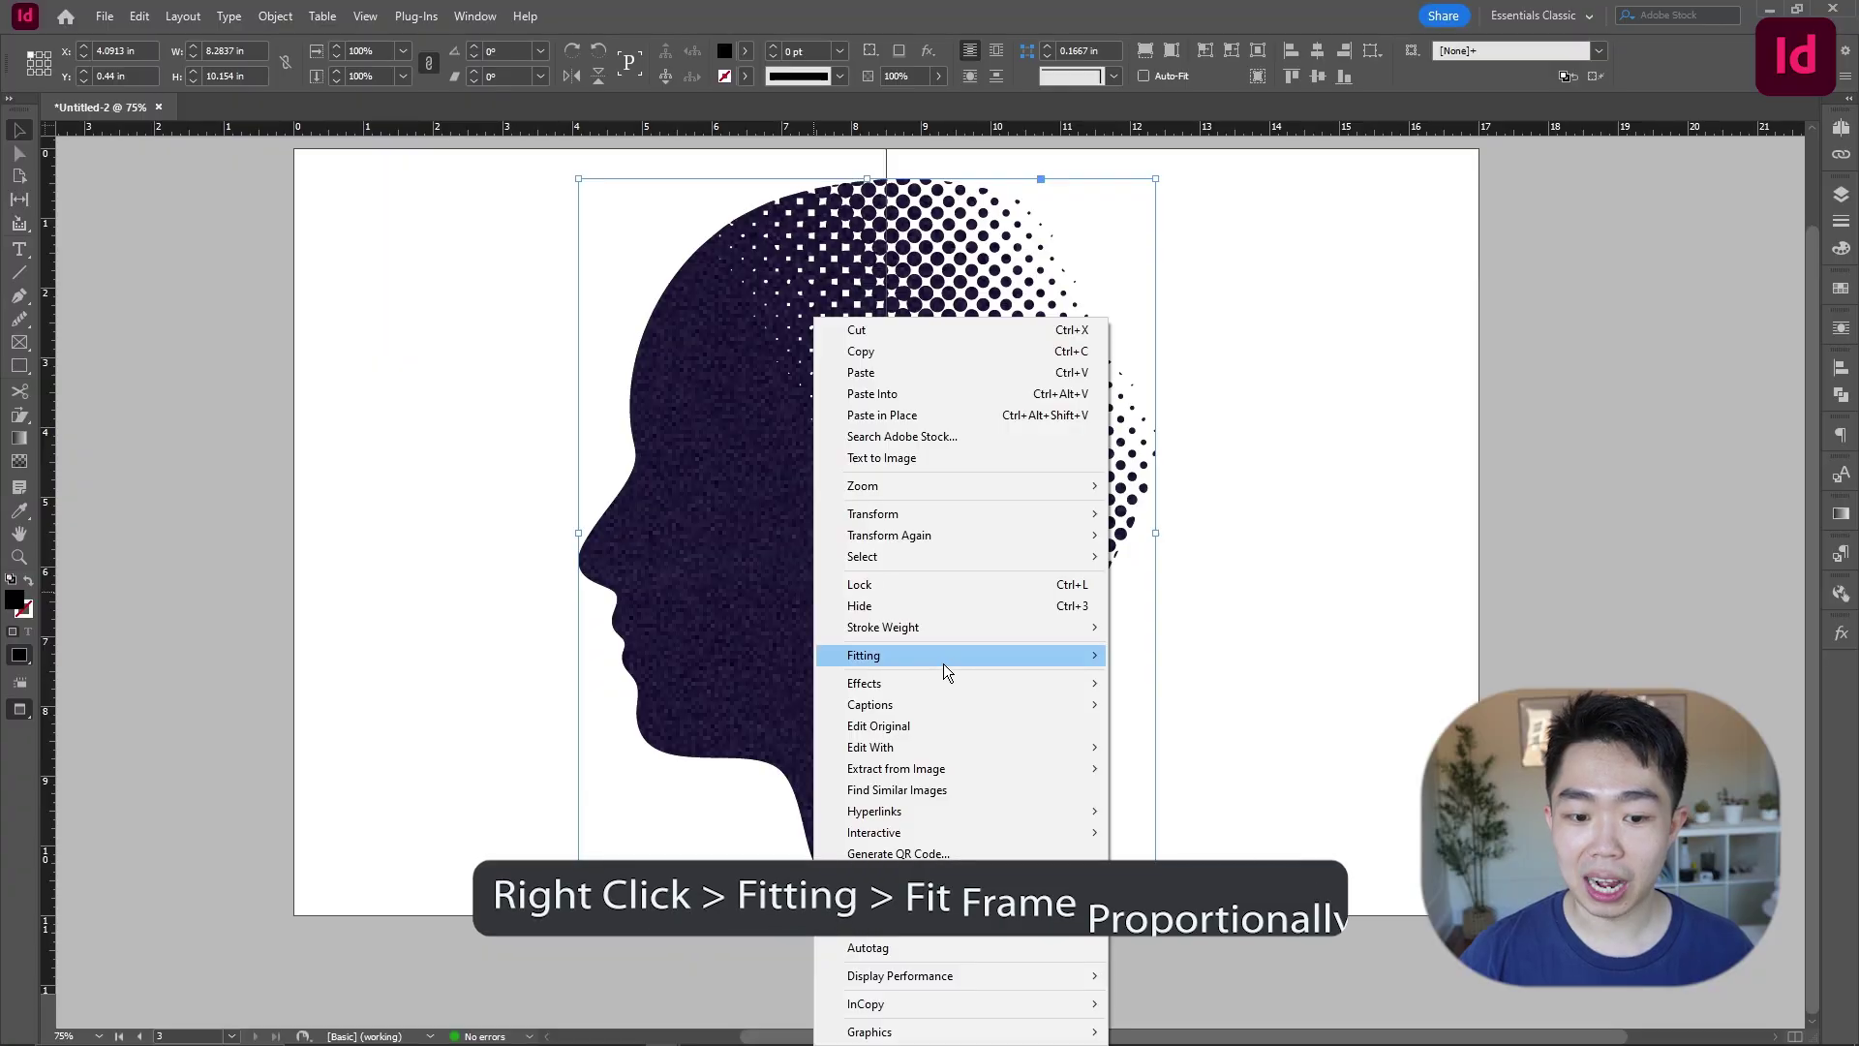
mouse_move(950, 652)
left_click(1210, 656)
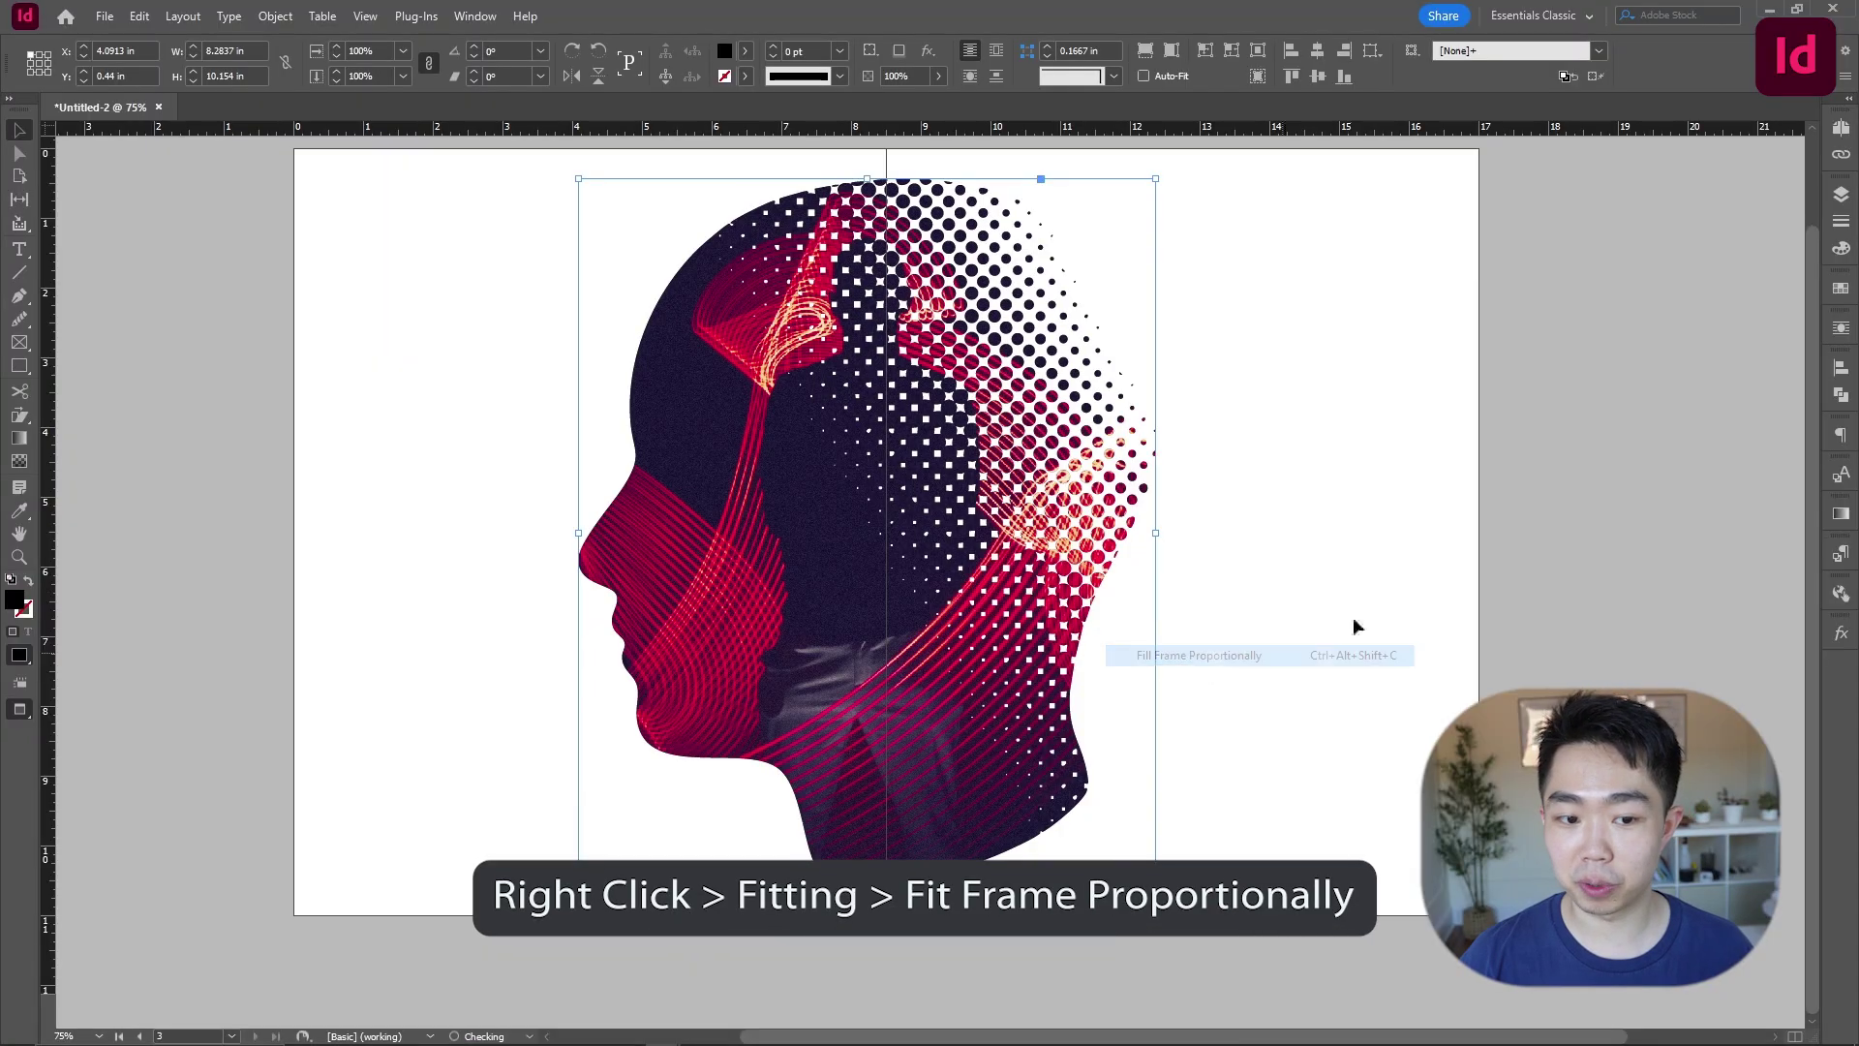
left_click(1233, 469)
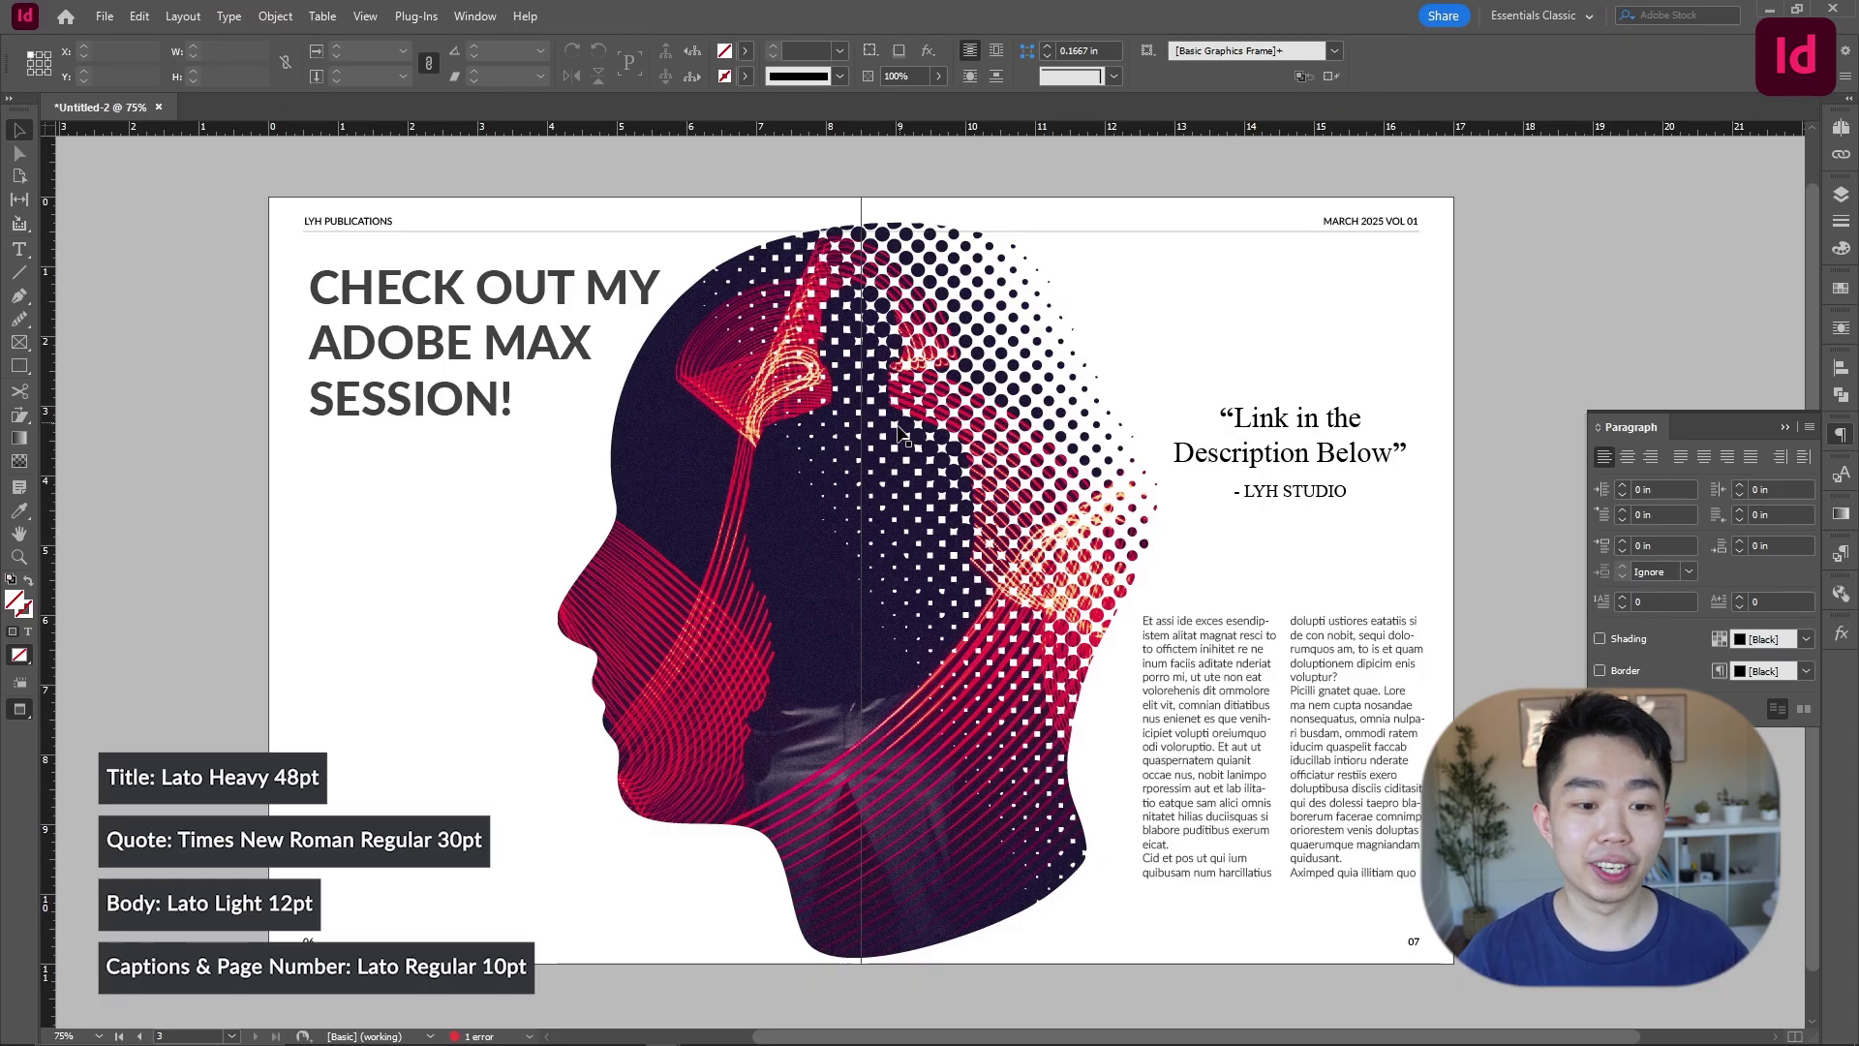
Step: Apply a Gradient Feather upward across the head's lower edge so the neck fades to white
left_click(898, 659)
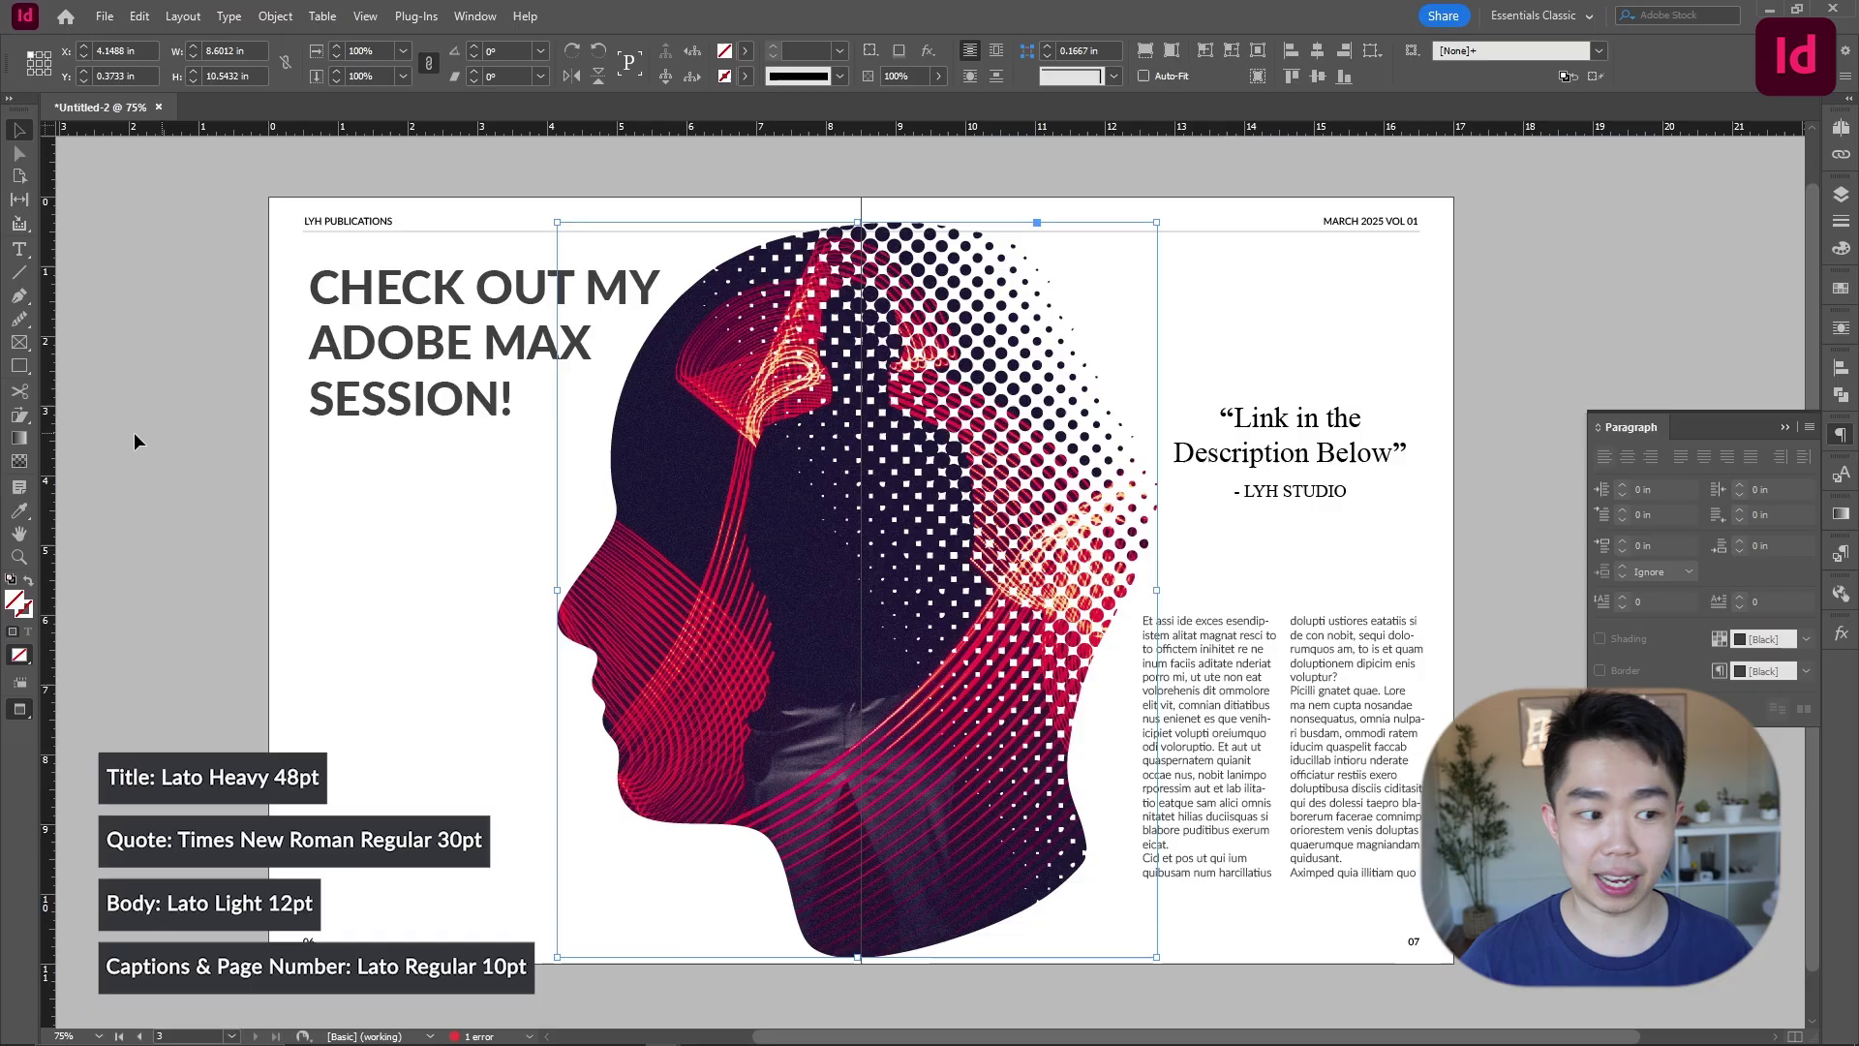
left_click(24, 469)
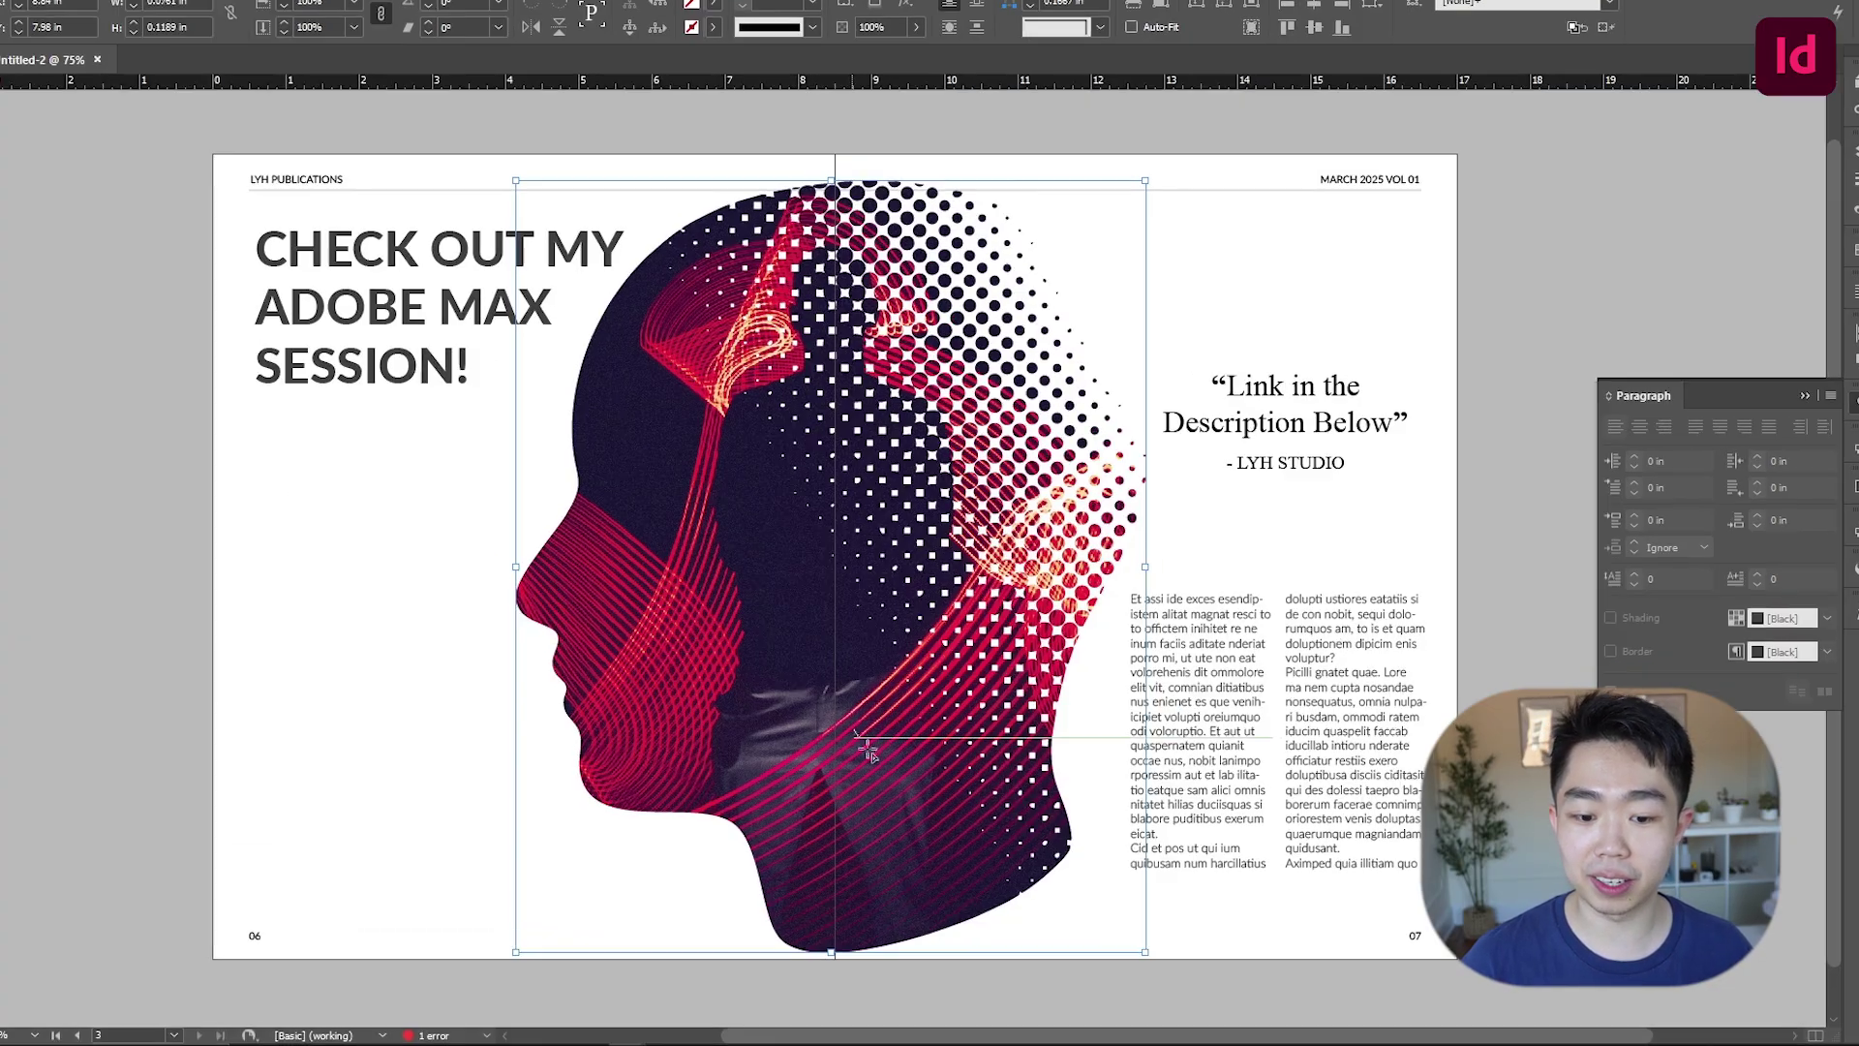
left_click_drag(869, 751, 957, 863)
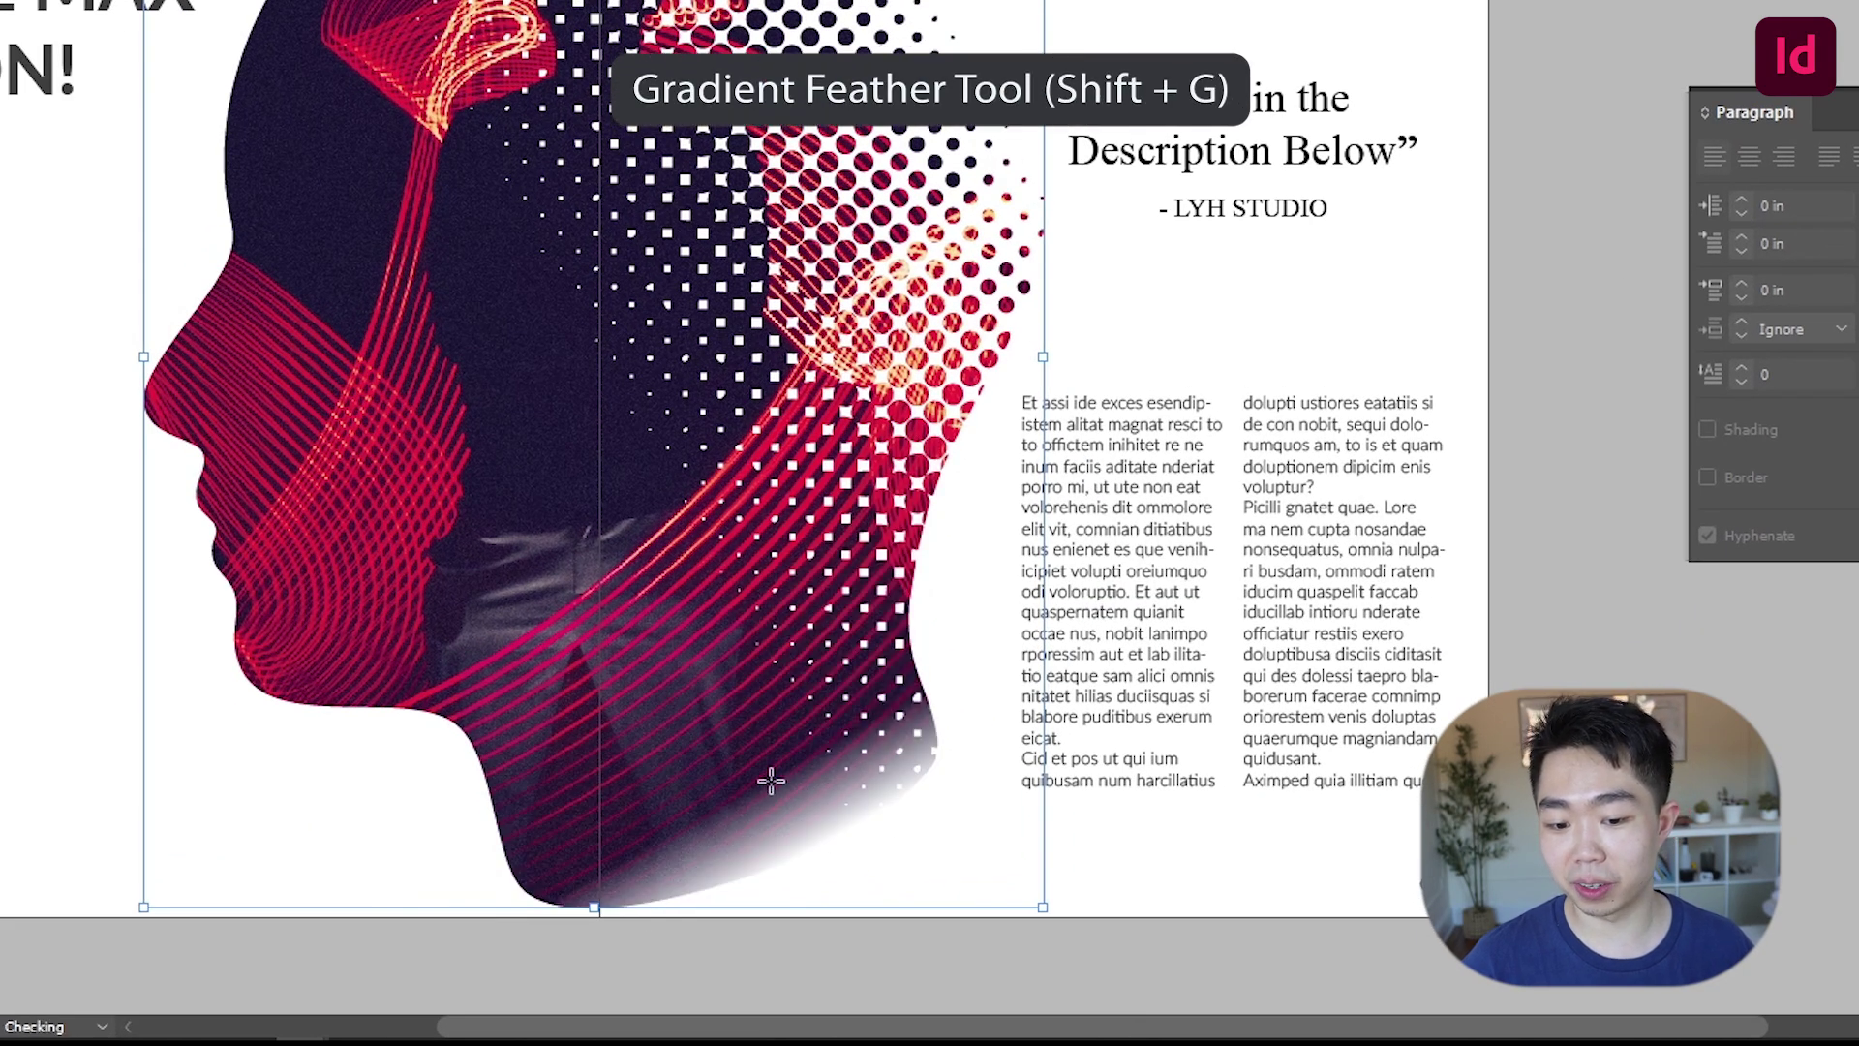
left_click_drag(771, 781, 818, 853)
left_click_drag(754, 779, 775, 850)
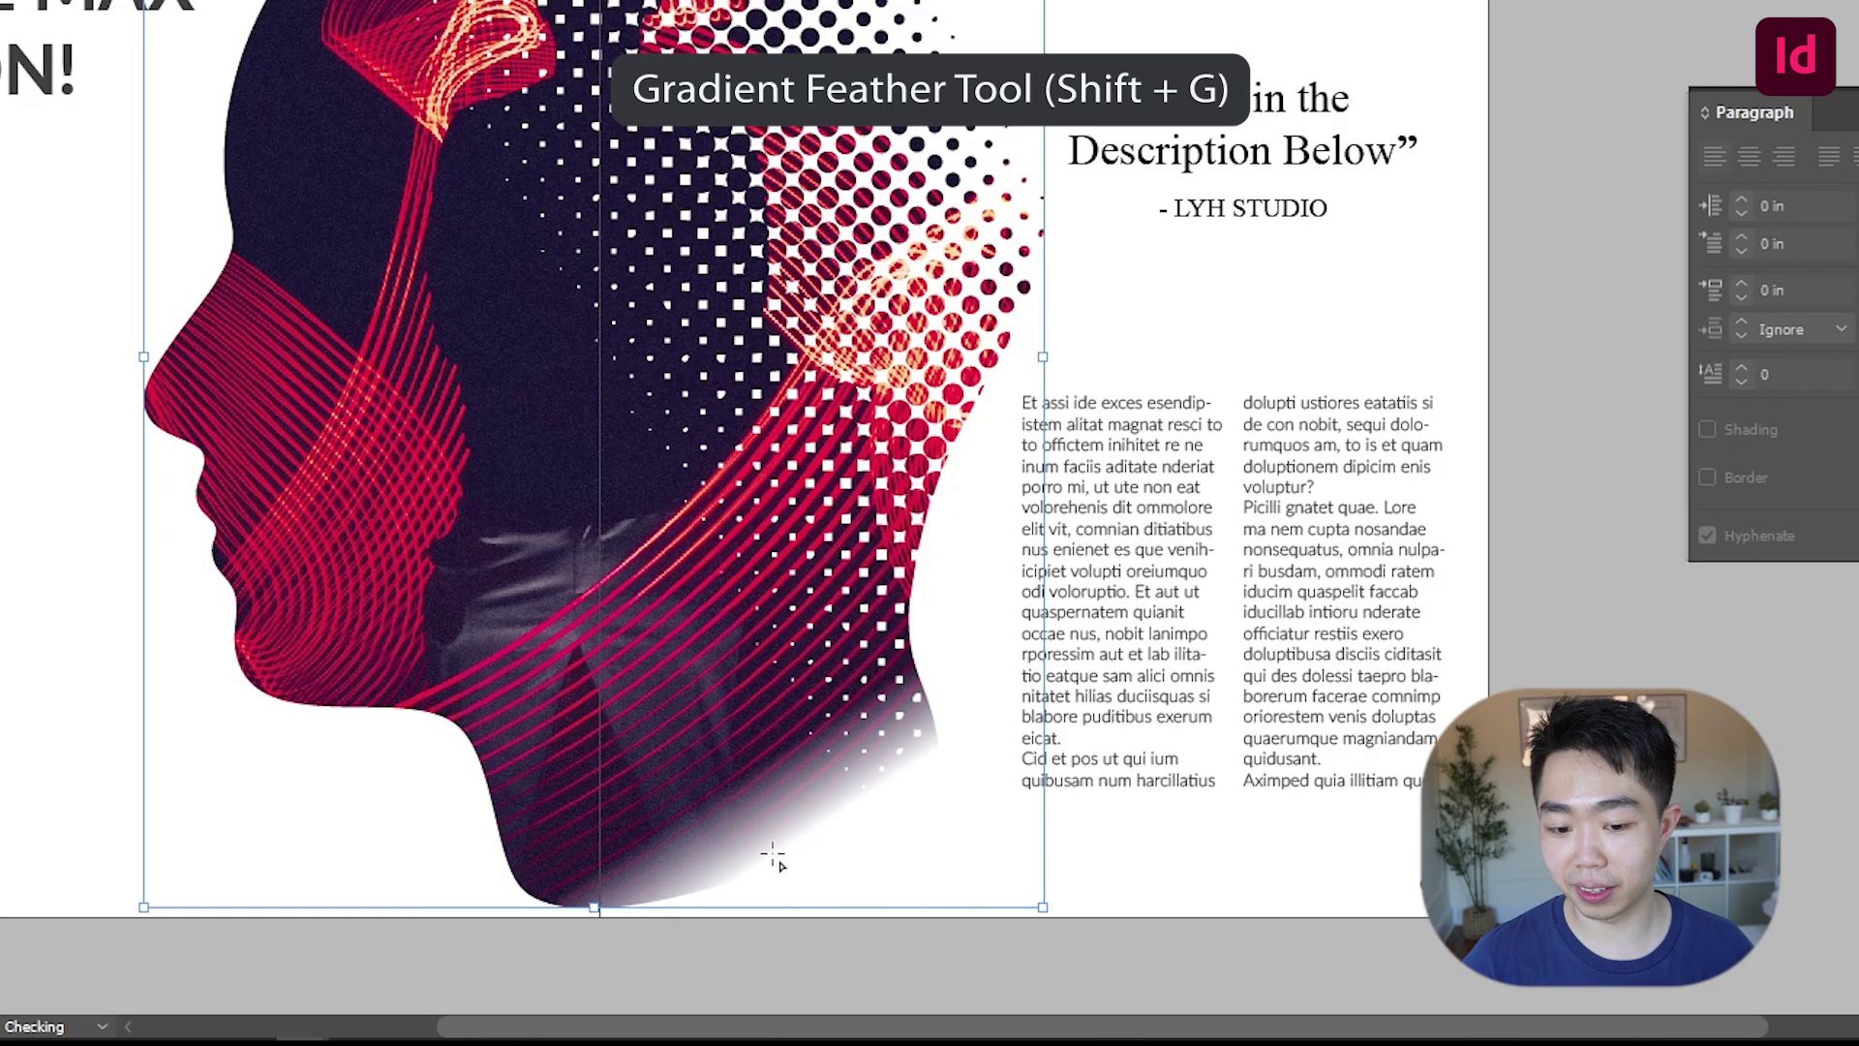
left_click_drag(752, 770, 829, 818)
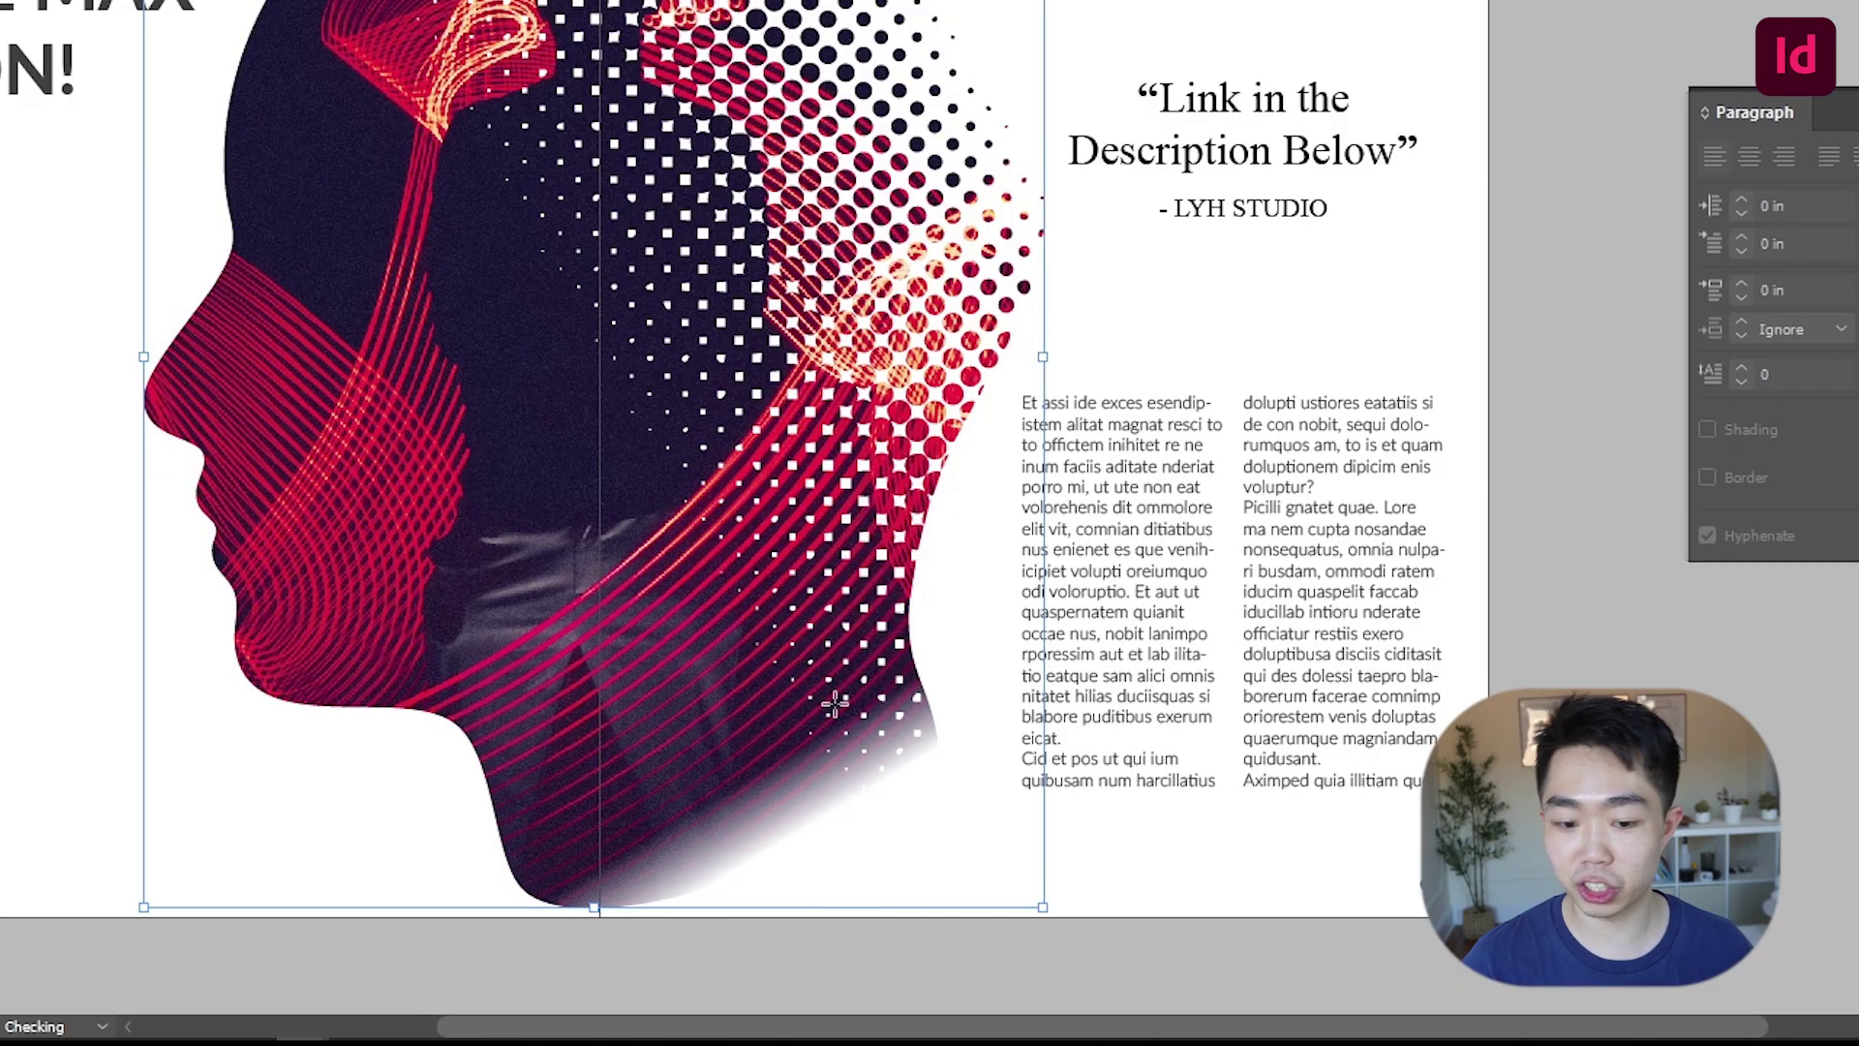